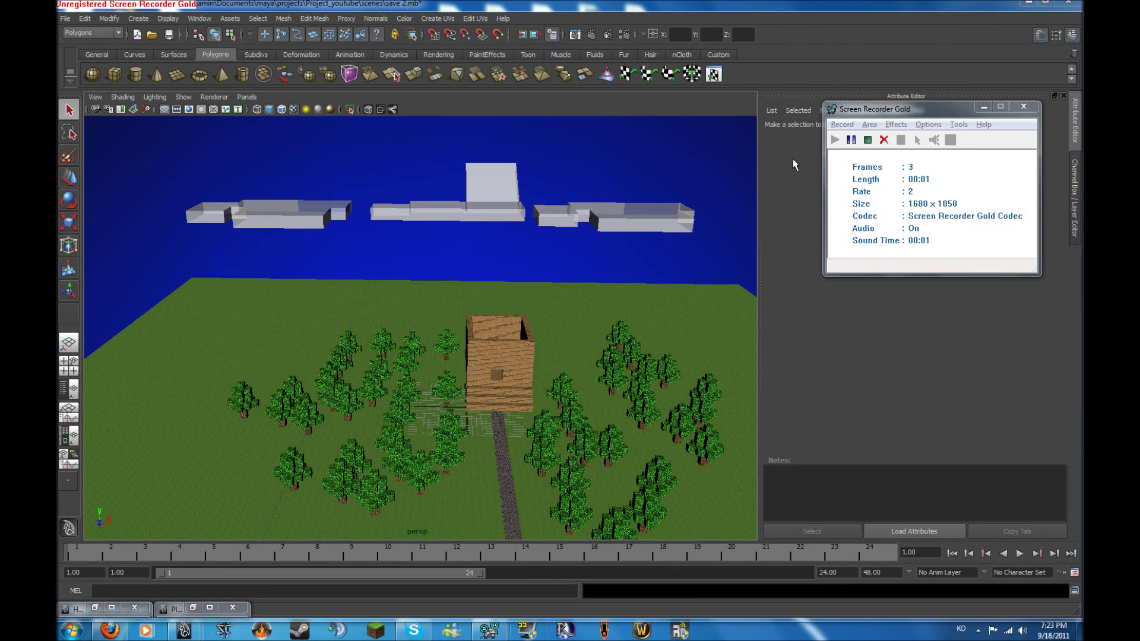
Orbit and zoom around the clouds, forest and house to inspect the current scene.
{"action": "left_click", "coordinate": [499, 183]}
{"action": "left_click_drag", "start_coordinate": [499, 183], "coordinate": [452, 229], "text": "alt"}
{"action": "mouse_move", "coordinate": [452, 225]}
{"action": "right_mouse_down", "text": "alt"}
{"action": "mouse_move", "coordinate": [324, 222]}
{"action": "mouse_move", "coordinate": [229, 196]}
{"action": "mouse_move", "coordinate": [509, 267]}
{"action": "mouse_move", "coordinate": [485, 259]}
{"action": "right_mouse_up", "text": "alt"}
{"action": "left_click", "coordinate": [229, 196]}
{"action": "mouse_move", "coordinate": [484, 258]}
{"action": "left_mouse_down", "text": "alt"}
{"action": "mouse_move", "coordinate": [606, 265]}
{"action": "mouse_move", "coordinate": [522, 224]}
{"action": "mouse_move", "coordinate": [519, 255]}
{"action": "mouse_move", "coordinate": [412, 241]}
{"action": "mouse_move", "coordinate": [480, 238]}
{"action": "mouse_move", "coordinate": [109, 74]}
{"action": "left_mouse_up", "text": "alt"}
{"action": "left_click", "coordinate": [66, 17]}
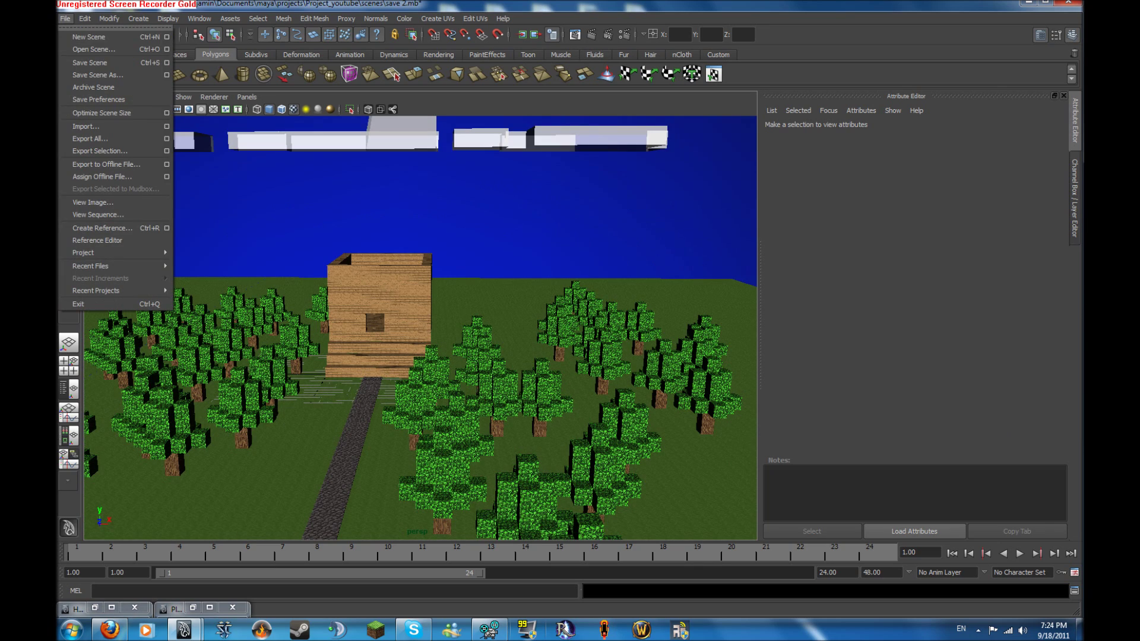
{"action": "left_click", "coordinate": [395, 176]}
{"action": "mouse_move", "coordinate": [395, 175]}
{"action": "left_mouse_down", "text": "alt"}
{"action": "mouse_move", "coordinate": [433, 240]}
{"action": "mouse_move", "coordinate": [383, 234]}
{"action": "mouse_move", "coordinate": [331, 205]}
{"action": "mouse_move", "coordinate": [374, 209]}
{"action": "left_mouse_up", "text": "alt"}
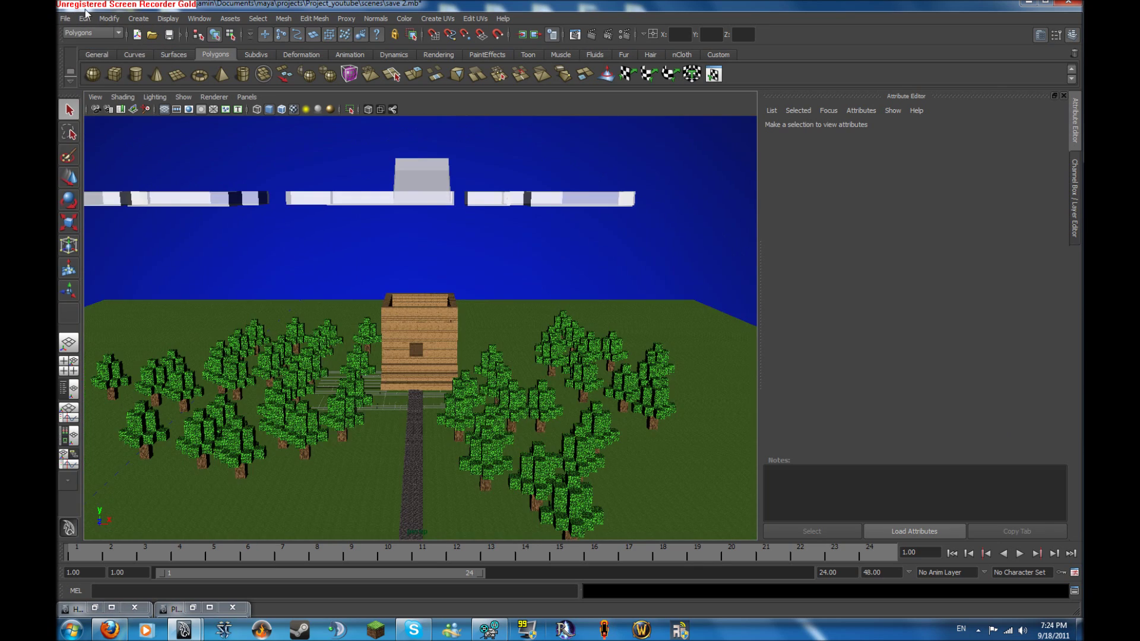
Open save 1.mb without saving changes to the current scene.
{"action": "left_click", "coordinate": [65, 19]}
{"action": "left_click", "coordinate": [91, 54]}
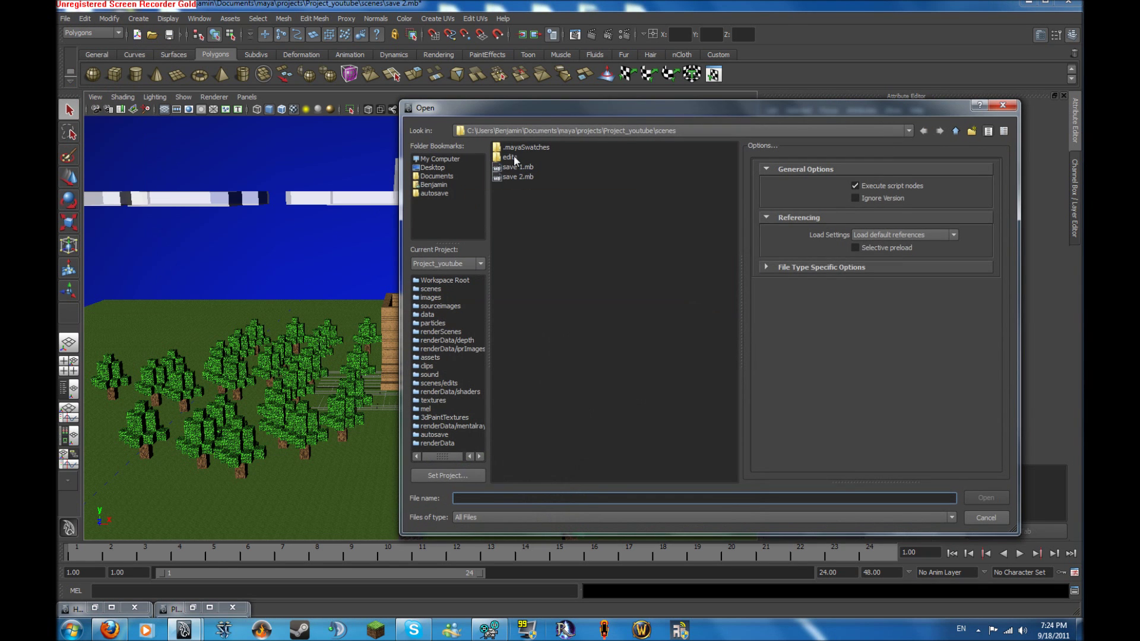
{"action": "double_click", "coordinate": [514, 168]}
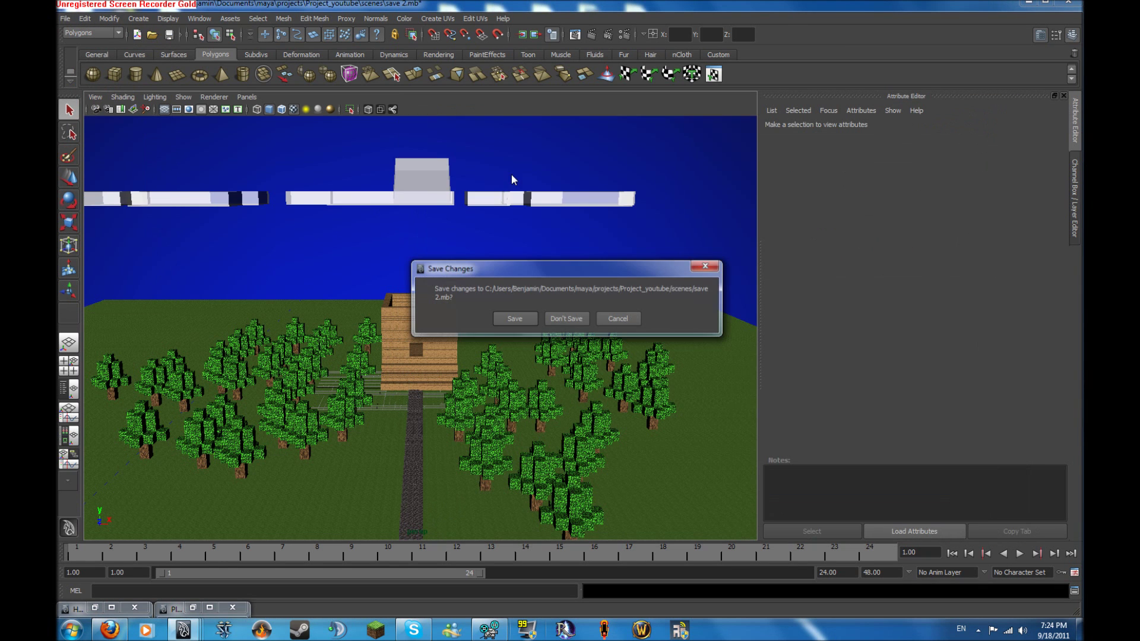
{"action": "left_click", "coordinate": [559, 317]}
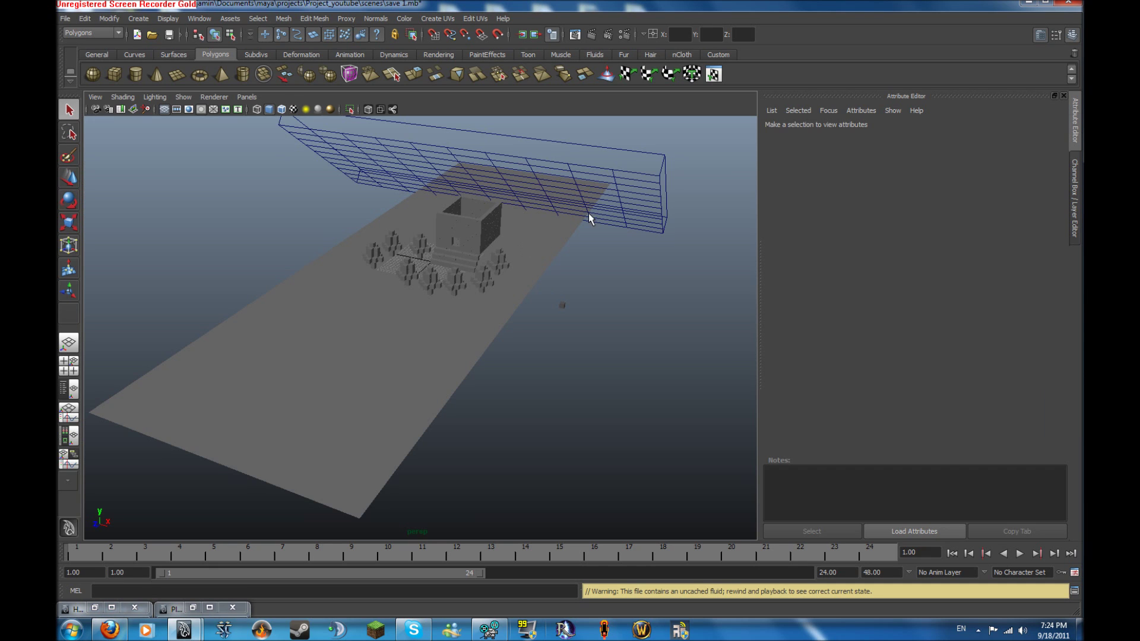
Duplicate the ground plane and slide the copy to the left of the original.
{"action": "left_click_drag", "start_coordinate": [509, 270], "coordinate": [576, 135], "text": "alt"}
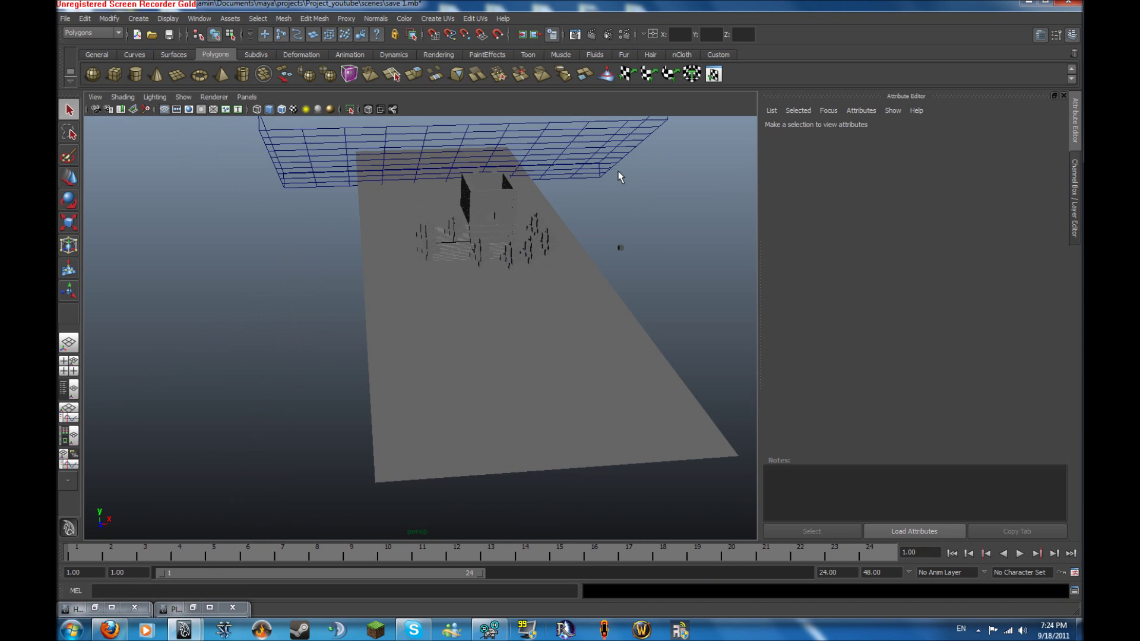
{"action": "left_click", "coordinate": [613, 176]}
{"action": "left_click", "coordinate": [591, 189]}
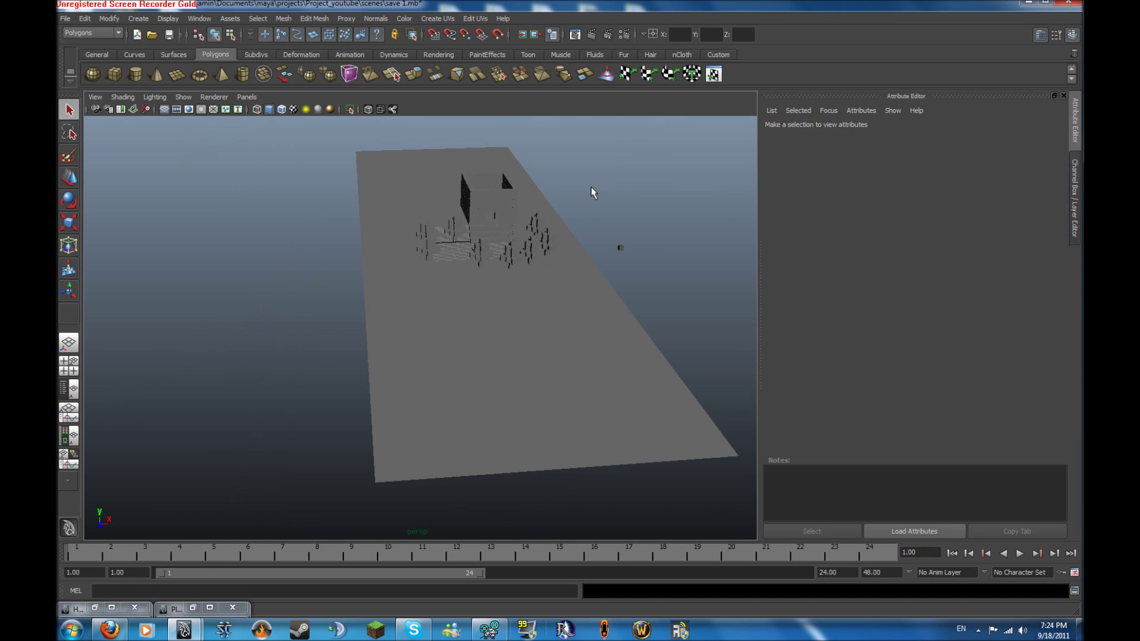
{"action": "left_click", "coordinate": [374, 285]}
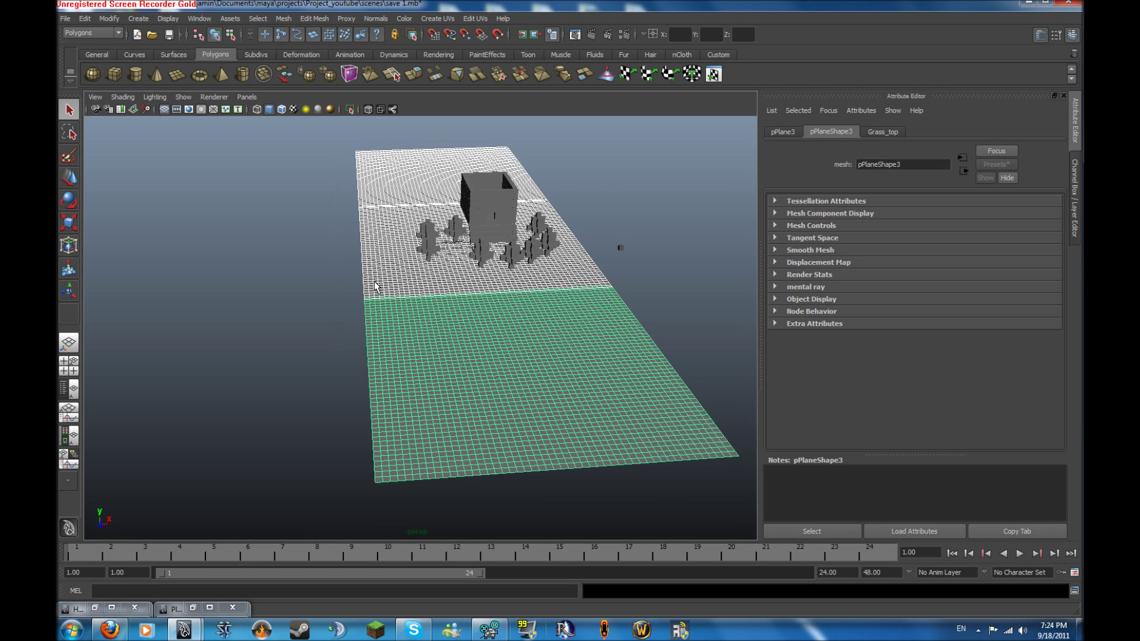
{"action": "key", "text": "ctrl+d"}
{"action": "key", "text": "w"}
{"action": "mouse_move", "coordinate": [396, 277]}
{"action": "left_mouse_down", "text": "alt"}
{"action": "mouse_move", "coordinate": [529, 371]}
{"action": "mouse_move", "coordinate": [178, 375]}
{"action": "left_mouse_up", "text": "alt"}
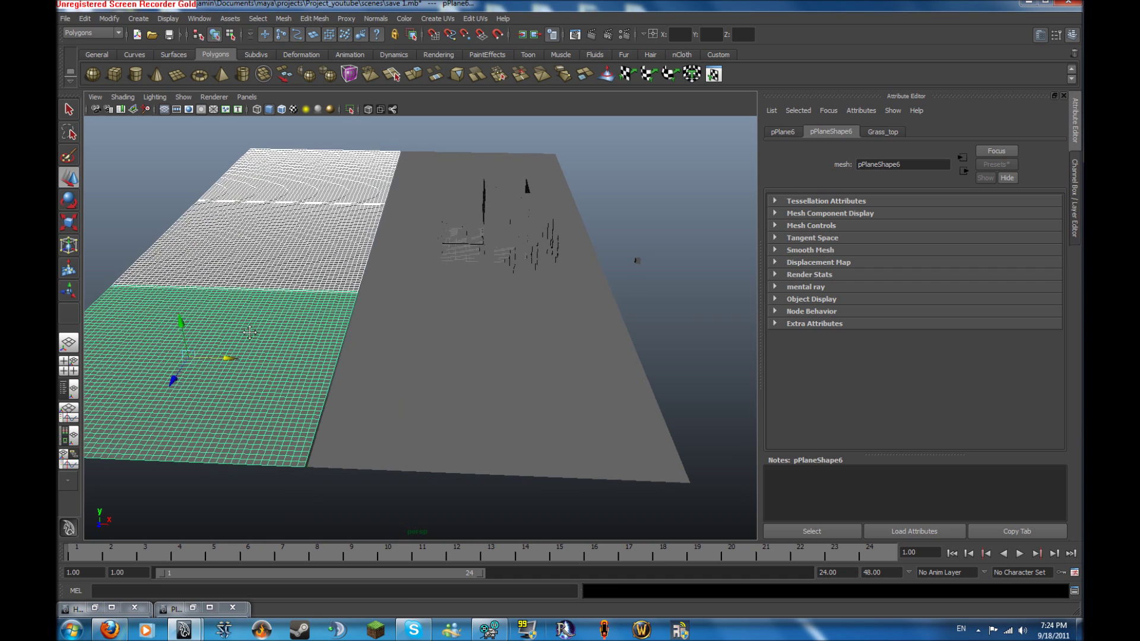
{"action": "scroll", "coordinate": [557, 321], "scroll_direction": "up", "scroll_amount": 3}
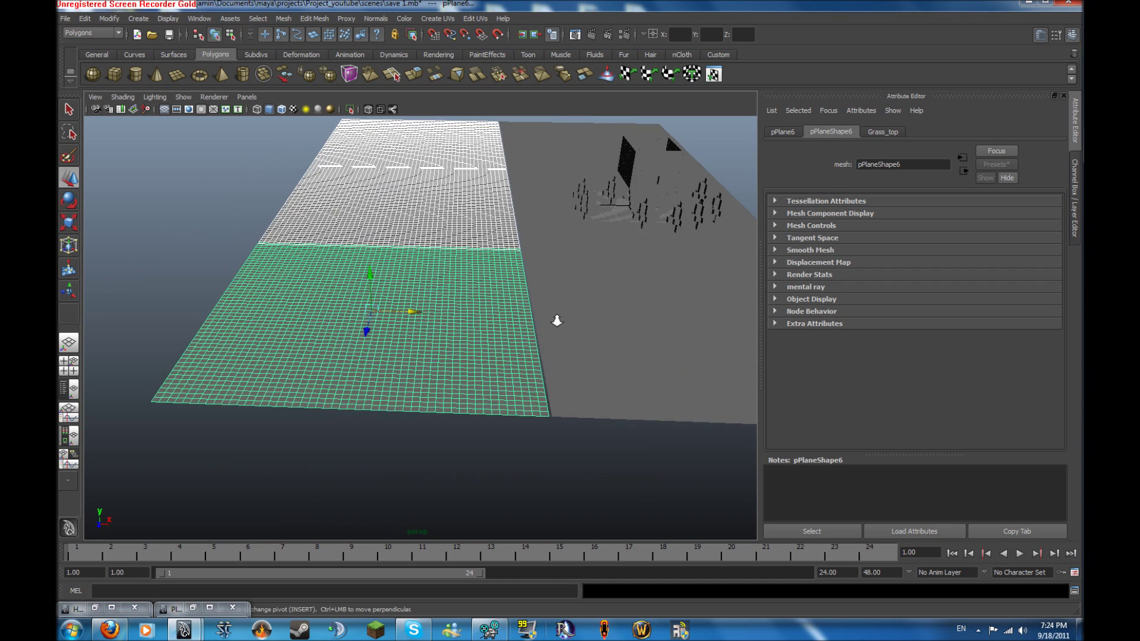
{"action": "scroll", "coordinate": [557, 320], "scroll_direction": "up", "scroll_amount": 5}
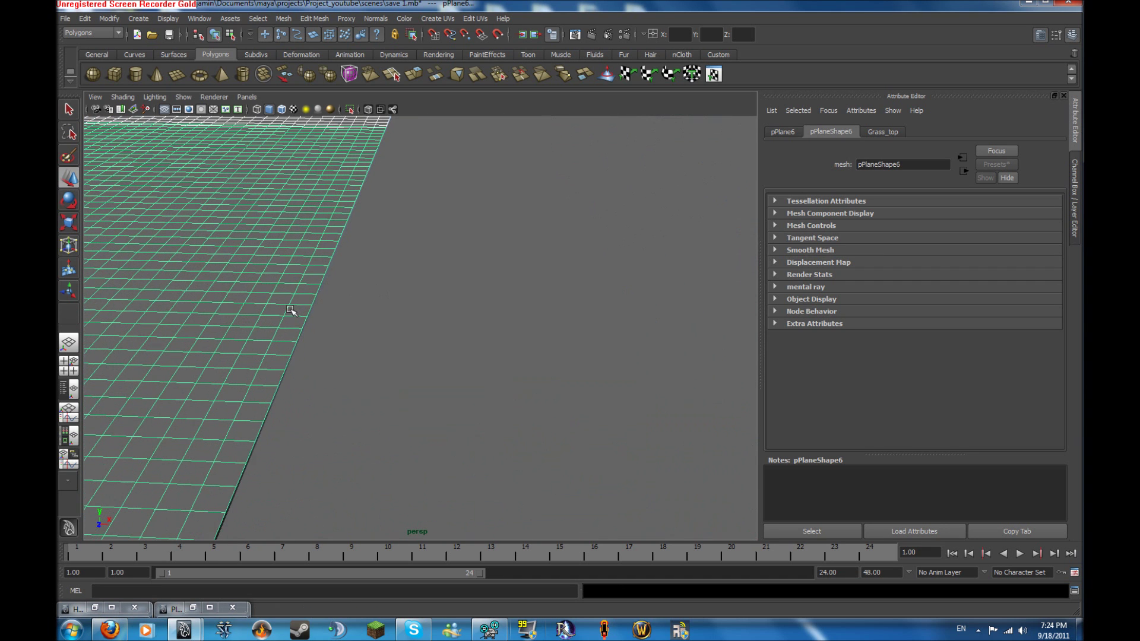
{"action": "scroll", "coordinate": [405, 287], "scroll_direction": "down", "scroll_amount": 5}
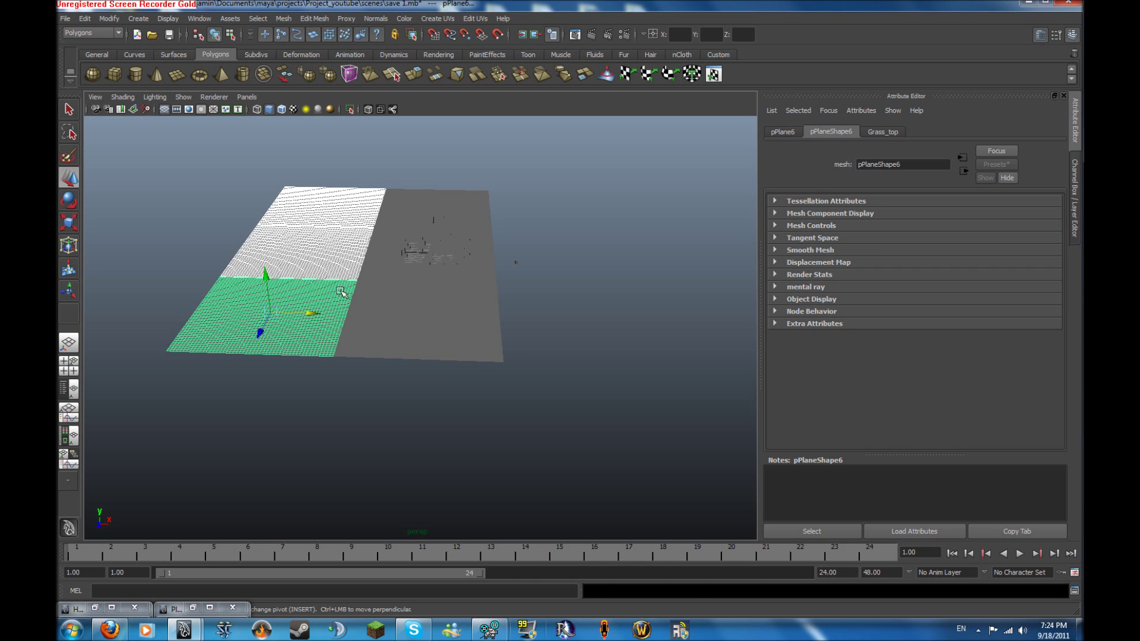
Duplicate the plane again, move that copy to the right side, then deselect.
{"action": "key", "text": "ctrl+d"}
{"action": "left_click_drag", "start_coordinate": [342, 292], "coordinate": [481, 317]}
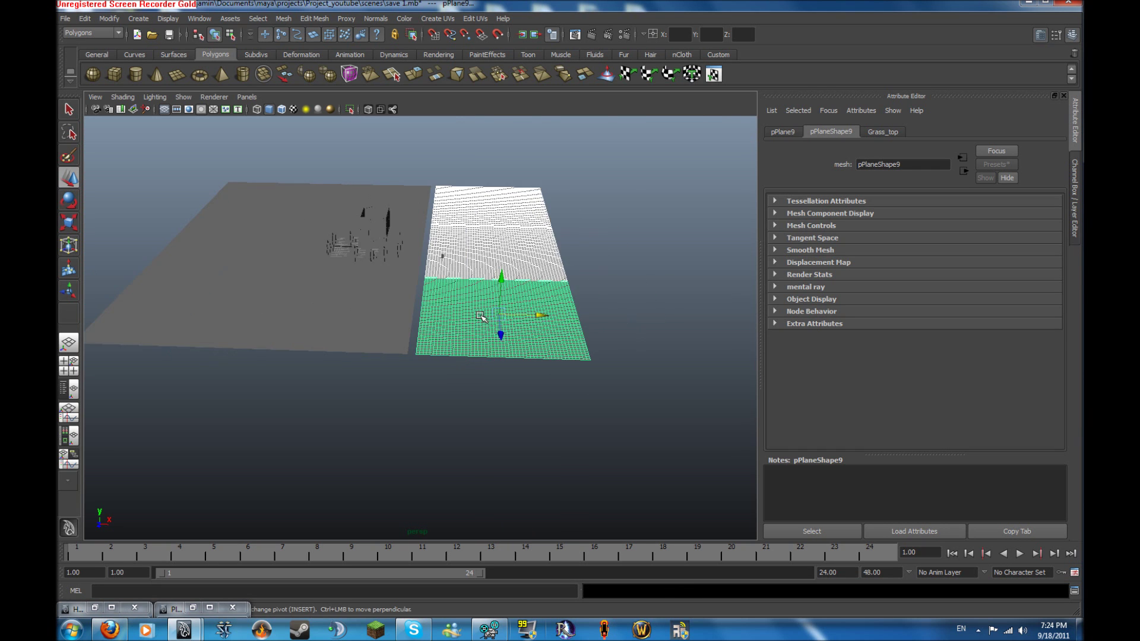
{"action": "scroll", "coordinate": [481, 317], "scroll_direction": "up", "scroll_amount": 3}
{"action": "scroll", "coordinate": [564, 311], "scroll_direction": "up", "scroll_amount": 3}
{"action": "scroll", "coordinate": [680, 303], "scroll_direction": "up", "scroll_amount": 2}
{"action": "scroll", "coordinate": [624, 313], "scroll_direction": "up", "scroll_amount": 2}
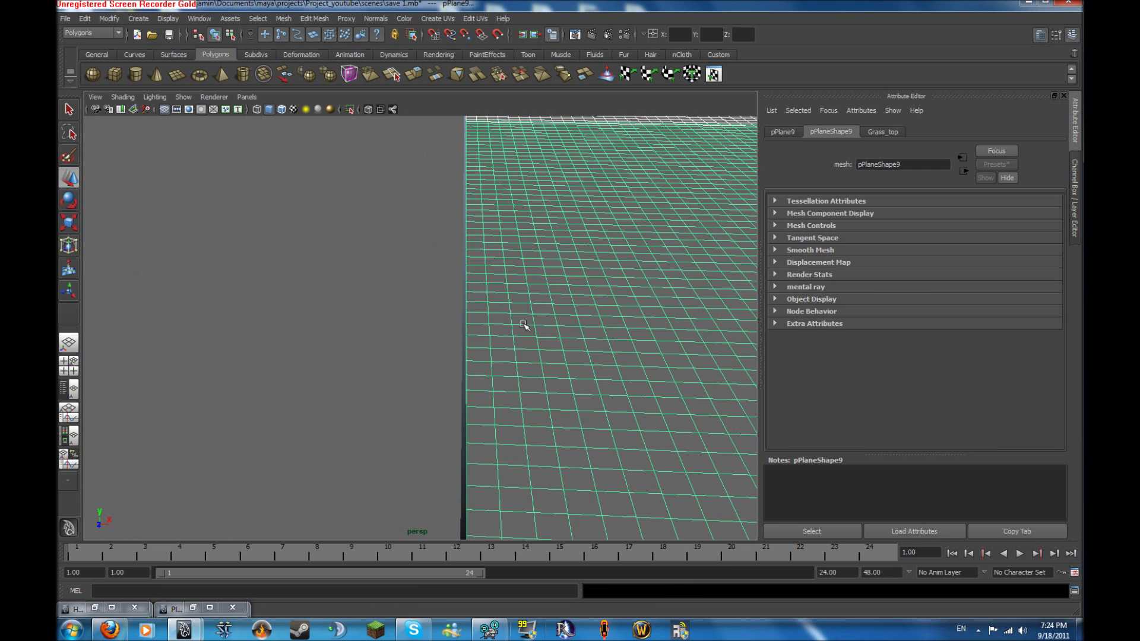
{"action": "scroll", "coordinate": [524, 325], "scroll_direction": "down", "scroll_amount": 5}
{"action": "scroll", "coordinate": [475, 198], "scroll_direction": "down", "scroll_amount": 3}
{"action": "left_click", "coordinate": [419, 420]}
{"action": "mouse_move", "coordinate": [420, 420]}
{"action": "left_mouse_down", "text": "alt"}
{"action": "mouse_move", "coordinate": [379, 367]}
{"action": "mouse_move", "coordinate": [412, 369]}
{"action": "mouse_move", "coordinate": [397, 377]}
{"action": "left_mouse_up", "text": "alt"}
{"action": "scroll", "coordinate": [523, 368], "scroll_direction": "up", "scroll_amount": 3}
{"action": "scroll", "coordinate": [520, 402], "scroll_direction": "up", "scroll_amount": 3}
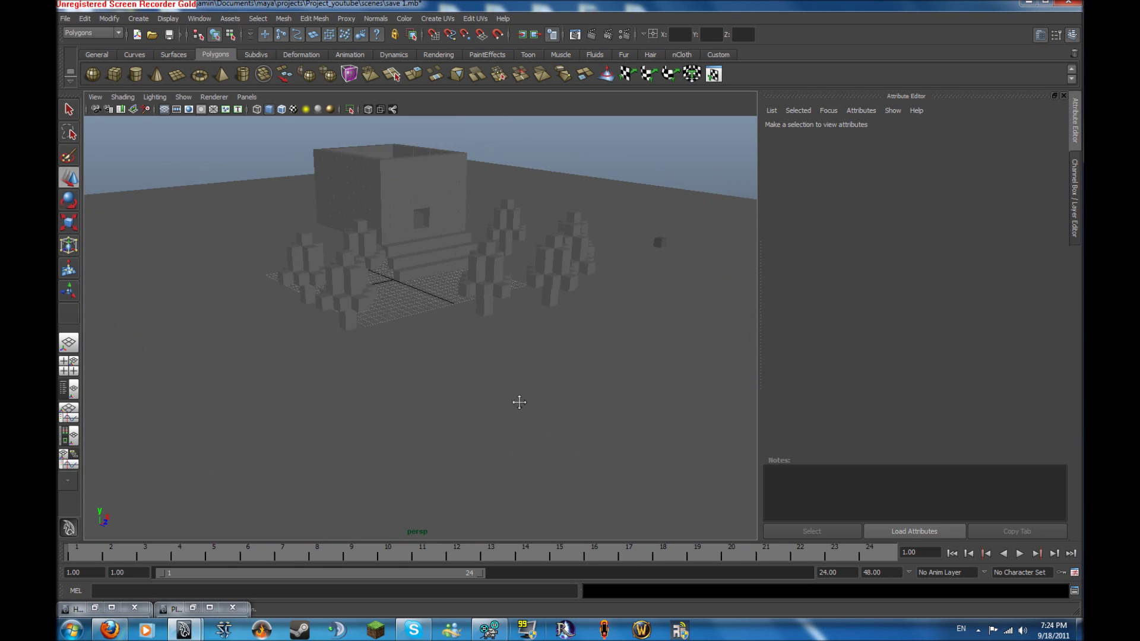
Select the tree clusters in front of the house, orbiting and zooming for a clear view.
{"action": "mouse_move", "coordinate": [519, 402]}
{"action": "left_mouse_down", "text": "alt"}
{"action": "mouse_move", "coordinate": [620, 267]}
{"action": "mouse_move", "coordinate": [667, 311]}
{"action": "left_mouse_up", "text": "alt"}
{"action": "left_click", "coordinate": [608, 289]}
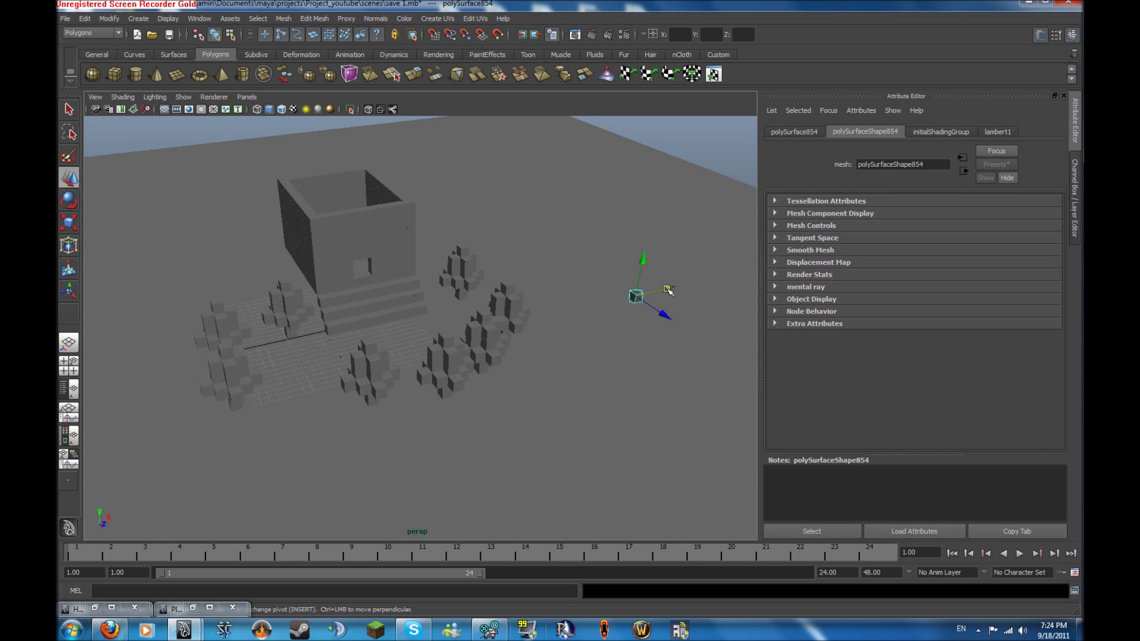
{"action": "mouse_move", "coordinate": [646, 270]}
{"action": "left_mouse_down", "text": "alt"}
{"action": "mouse_move", "coordinate": [317, 298]}
{"action": "mouse_move", "coordinate": [526, 306]}
{"action": "left_mouse_up", "text": "alt"}
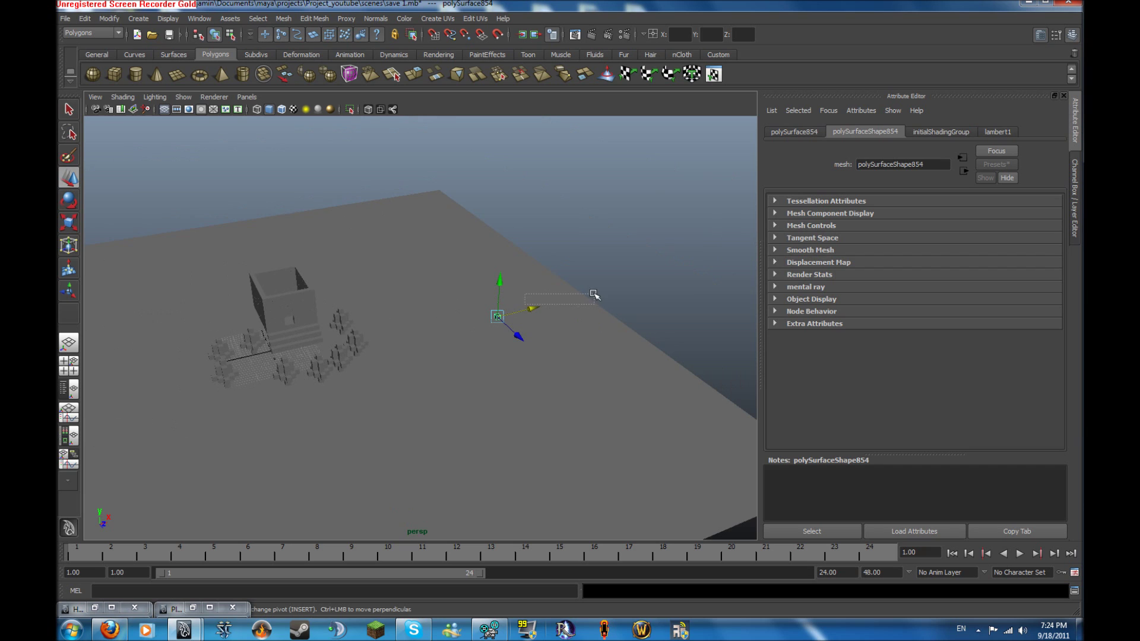
{"action": "left_click", "coordinate": [564, 305]}
{"action": "left_click", "coordinate": [608, 290]}
{"action": "left_click_drag", "start_coordinate": [667, 294], "coordinate": [471, 247], "text": "alt"}
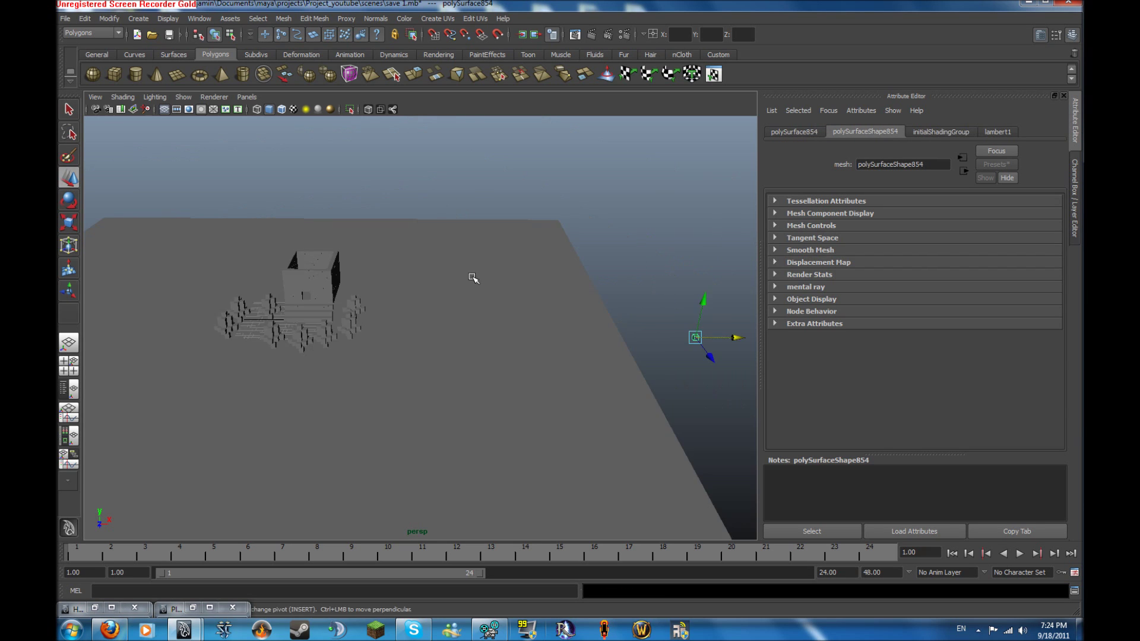
{"action": "right_click_drag", "start_coordinate": [412, 258], "coordinate": [511, 262], "text": "alt"}
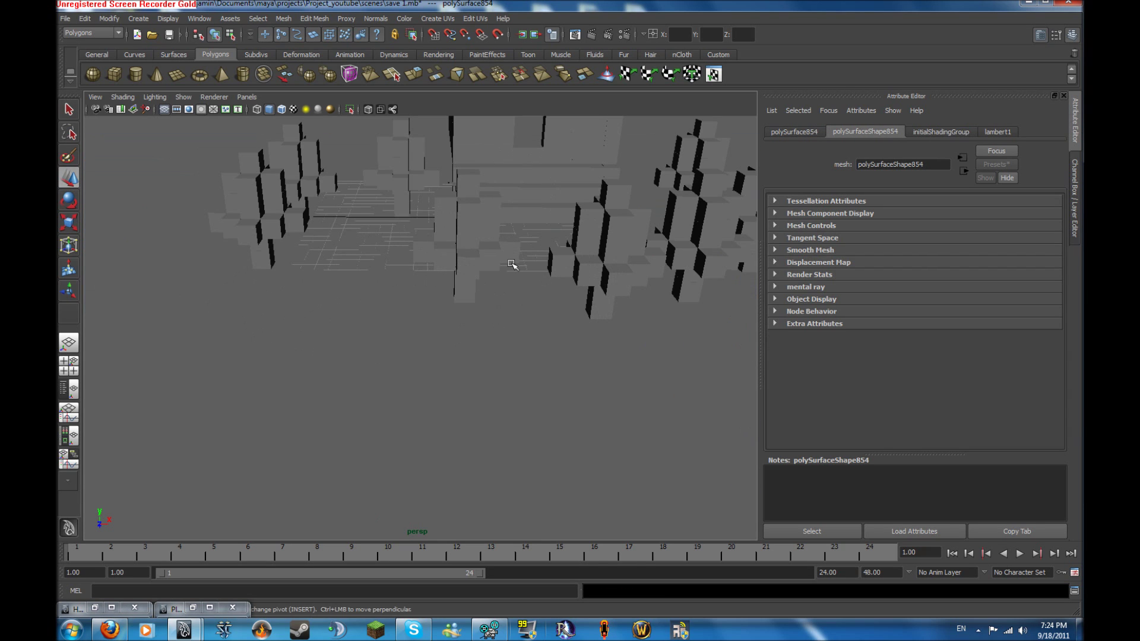
{"action": "left_click", "coordinate": [515, 260]}
{"action": "left_click", "coordinate": [462, 252]}
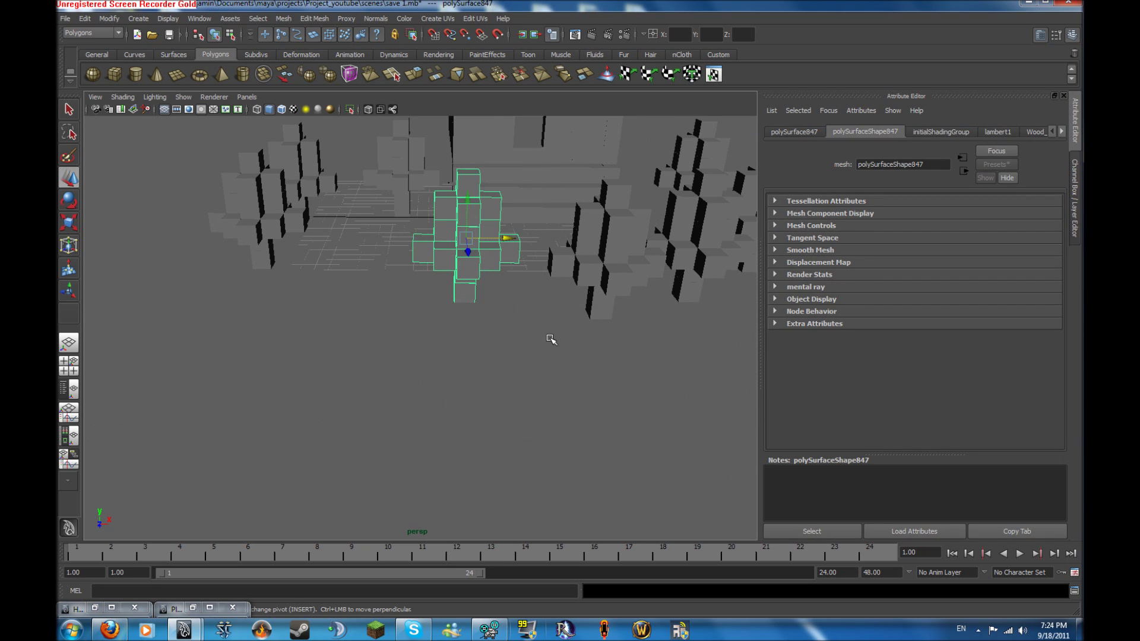
{"action": "right_click_drag", "start_coordinate": [546, 335], "coordinate": [476, 324], "text": "alt"}
{"action": "mouse_move", "coordinate": [484, 273]}
{"action": "left_mouse_down", "text": "alt"}
{"action": "mouse_move", "coordinate": [426, 277]}
{"action": "mouse_move", "coordinate": [483, 300]}
{"action": "mouse_move", "coordinate": [441, 267]}
{"action": "mouse_move", "coordinate": [462, 308]}
{"action": "mouse_move", "coordinate": [536, 292]}
{"action": "mouse_move", "coordinate": [436, 289]}
{"action": "mouse_move", "coordinate": [551, 271]}
{"action": "mouse_move", "coordinate": [472, 272]}
{"action": "mouse_move", "coordinate": [537, 205]}
{"action": "left_mouse_up", "text": "alt"}
{"action": "left_click", "coordinate": [457, 273]}
Duplicate the tree clusters and shift the copies down-left and left into a row.
{"action": "key", "text": "ctrl+d"}
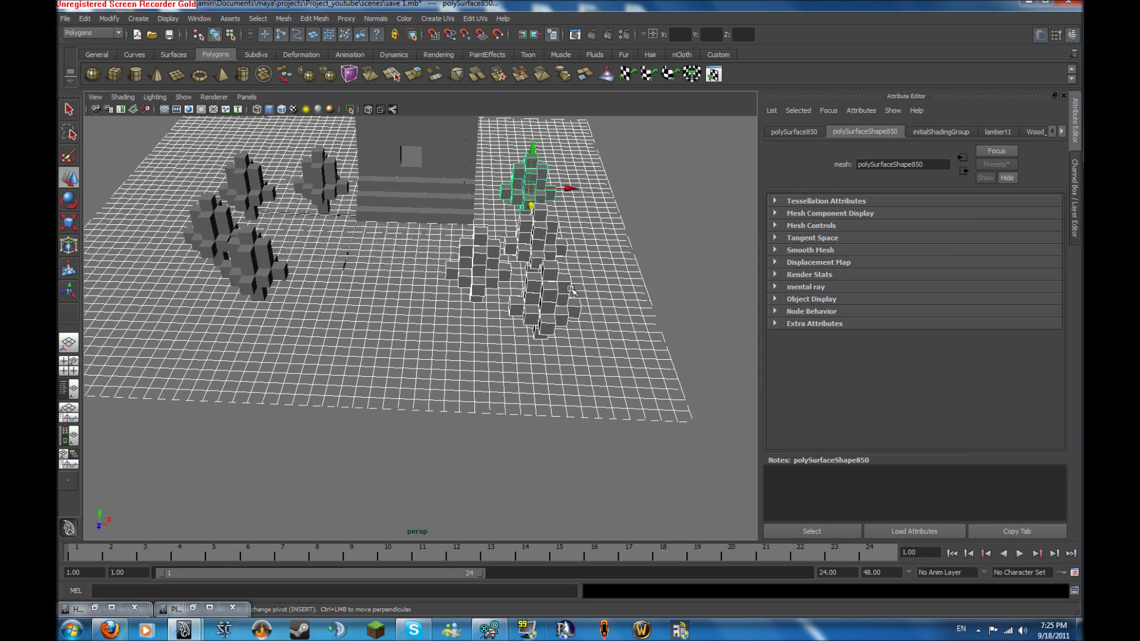
{"action": "left_click", "coordinate": [478, 262]}
{"action": "left_click_drag", "start_coordinate": [478, 263], "coordinate": [610, 294], "text": "alt"}
{"action": "key", "text": "ctrl+d"}
{"action": "left_click", "coordinate": [611, 296]}
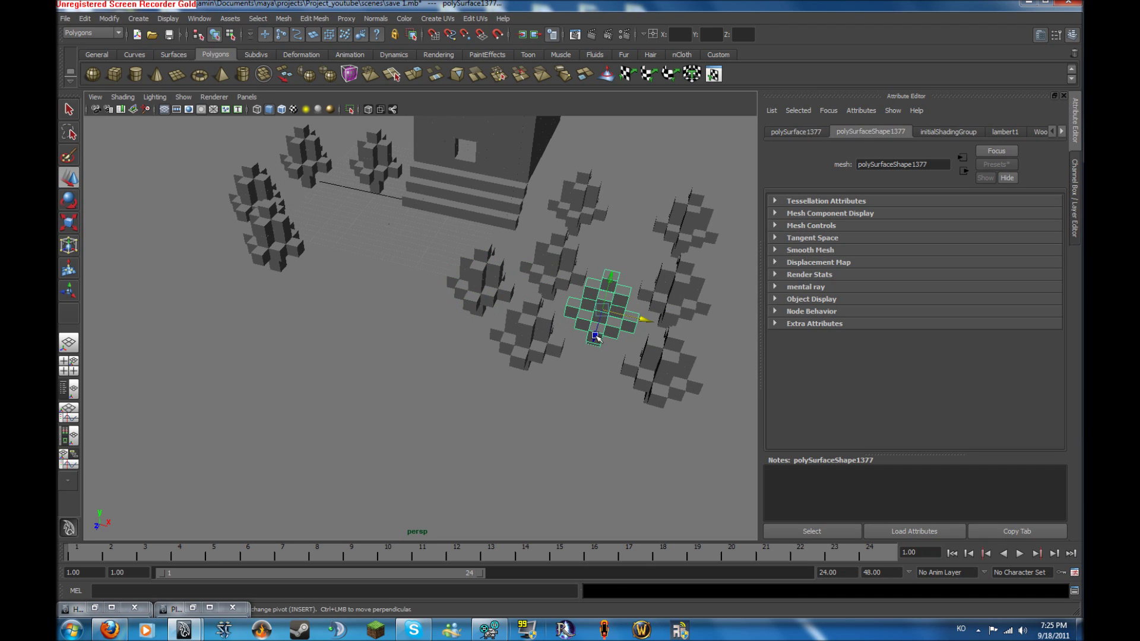
{"action": "left_click_drag", "start_coordinate": [595, 333], "coordinate": [635, 398]}
{"action": "left_click", "coordinate": [659, 373]}
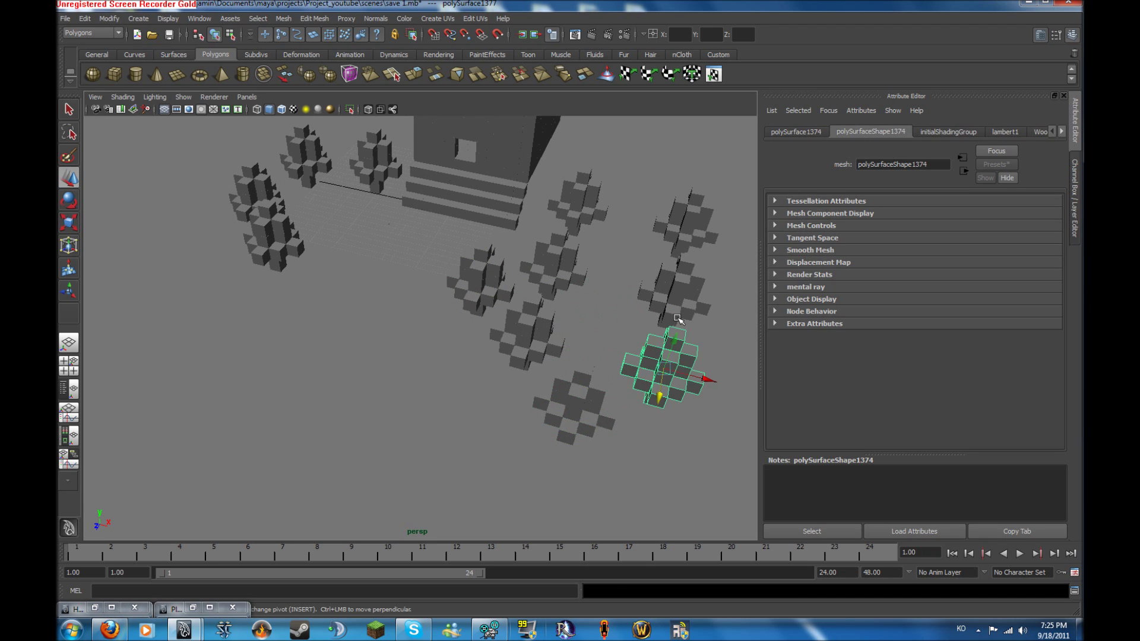
{"action": "left_click", "coordinate": [672, 290]}
{"action": "middle_click_drag", "start_coordinate": [606, 278], "coordinate": [586, 277]}
Duplicate seven selected tree clusters and move the copies into a new row to the right.
{"action": "left_click", "coordinate": [583, 276]}
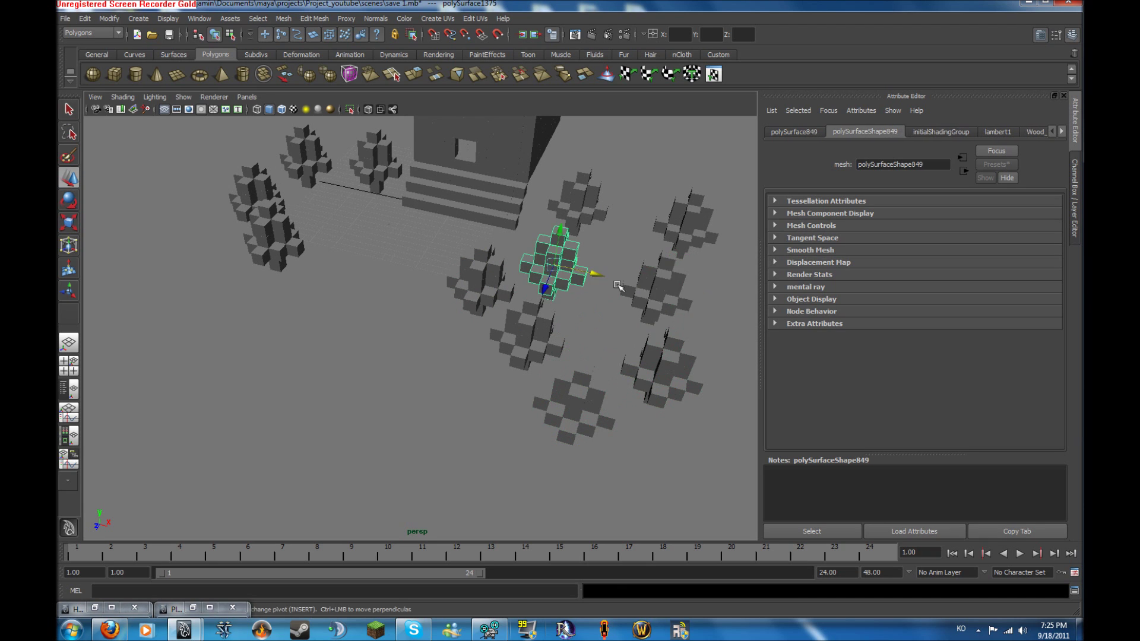
{"action": "scroll", "coordinate": [556, 281], "scroll_direction": "down", "scroll_amount": 2}
{"action": "left_click", "coordinate": [466, 285], "text": "shift"}
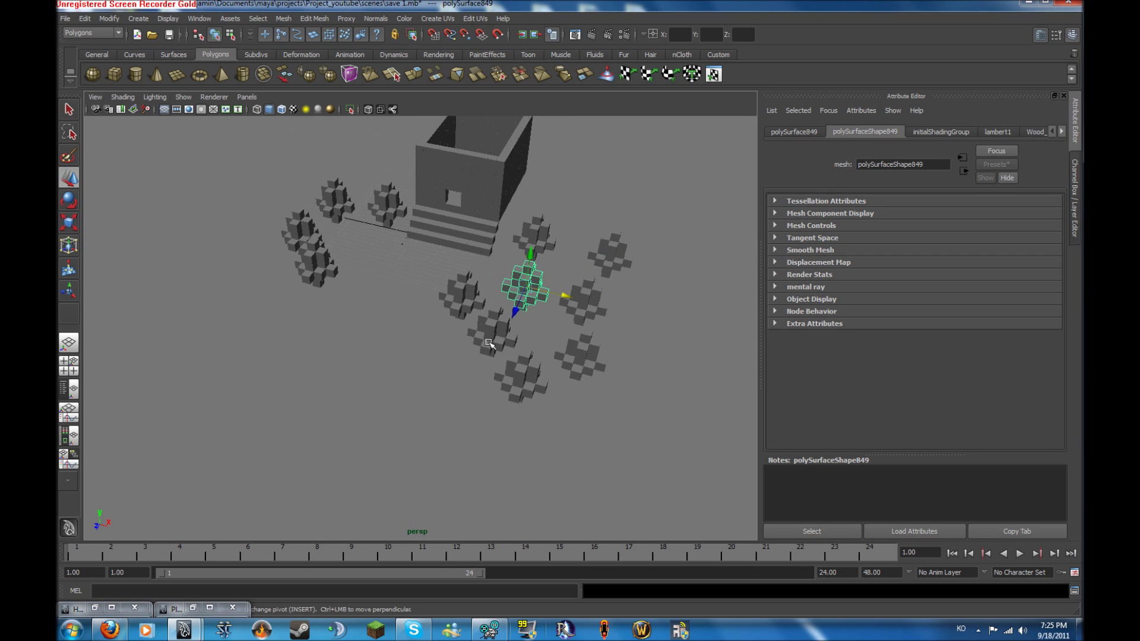
{"action": "left_click", "coordinate": [491, 345], "text": "shift"}
{"action": "left_click", "coordinate": [522, 394], "text": "shift"}
{"action": "left_click", "coordinate": [603, 345], "text": "shift"}
{"action": "left_click", "coordinate": [589, 297], "text": "shift"}
{"action": "left_click", "coordinate": [530, 234], "text": "shift"}
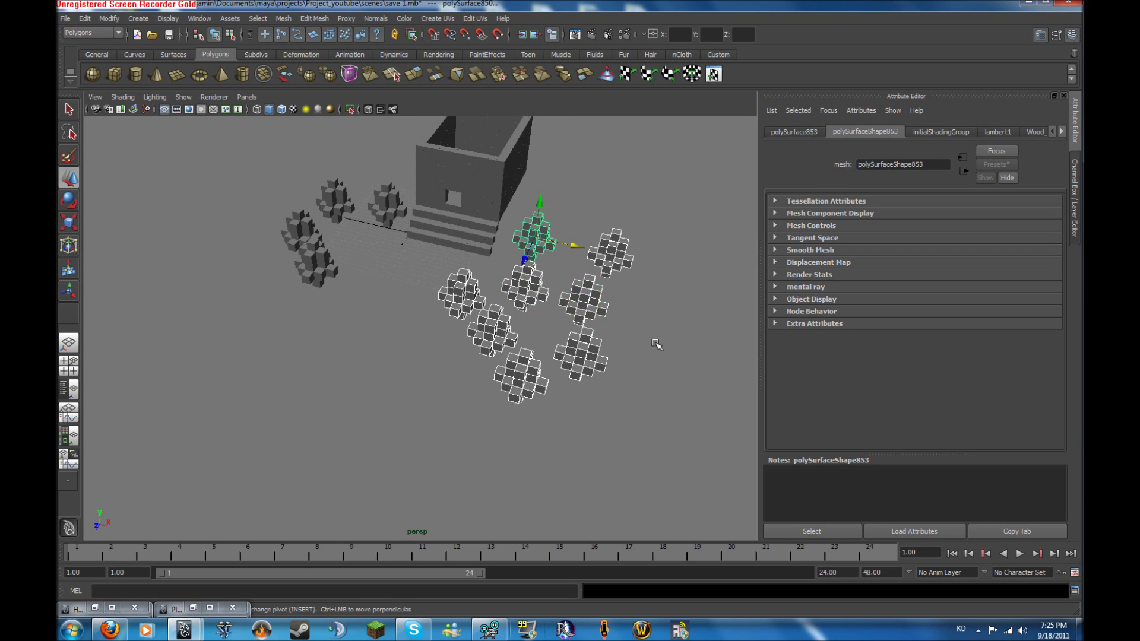
{"action": "left_click_drag", "start_coordinate": [656, 344], "coordinate": [641, 338], "text": "alt"}
{"action": "key", "text": "ctrl+d"}
{"action": "middle_click_drag", "start_coordinate": [482, 338], "coordinate": [424, 417]}
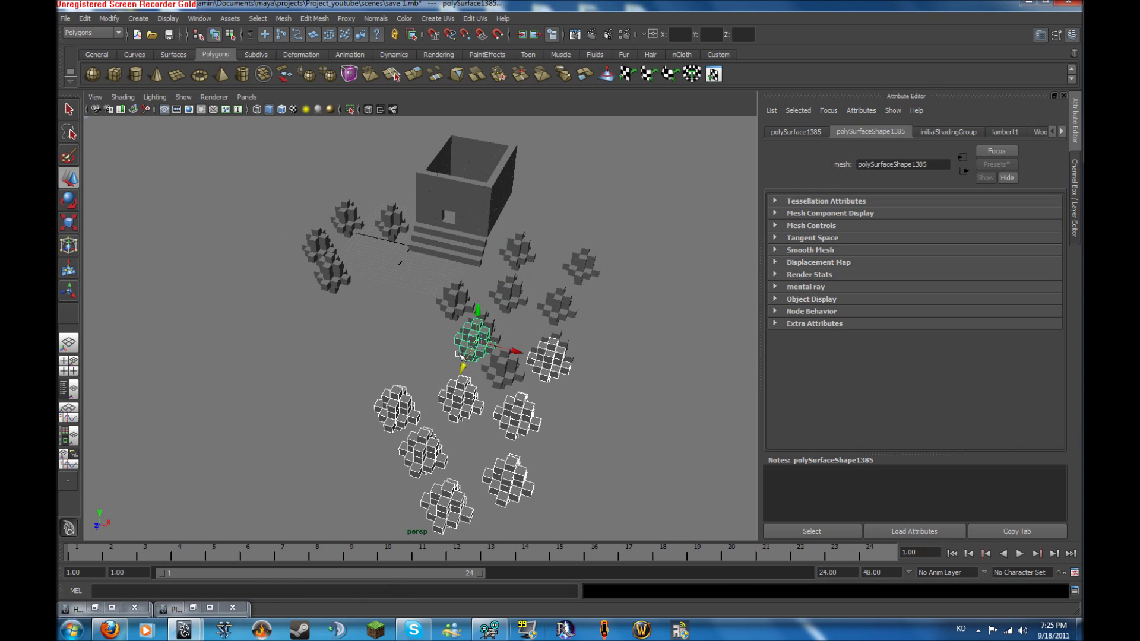
{"action": "scroll", "coordinate": [549, 289], "scroll_direction": "up", "scroll_amount": 1}
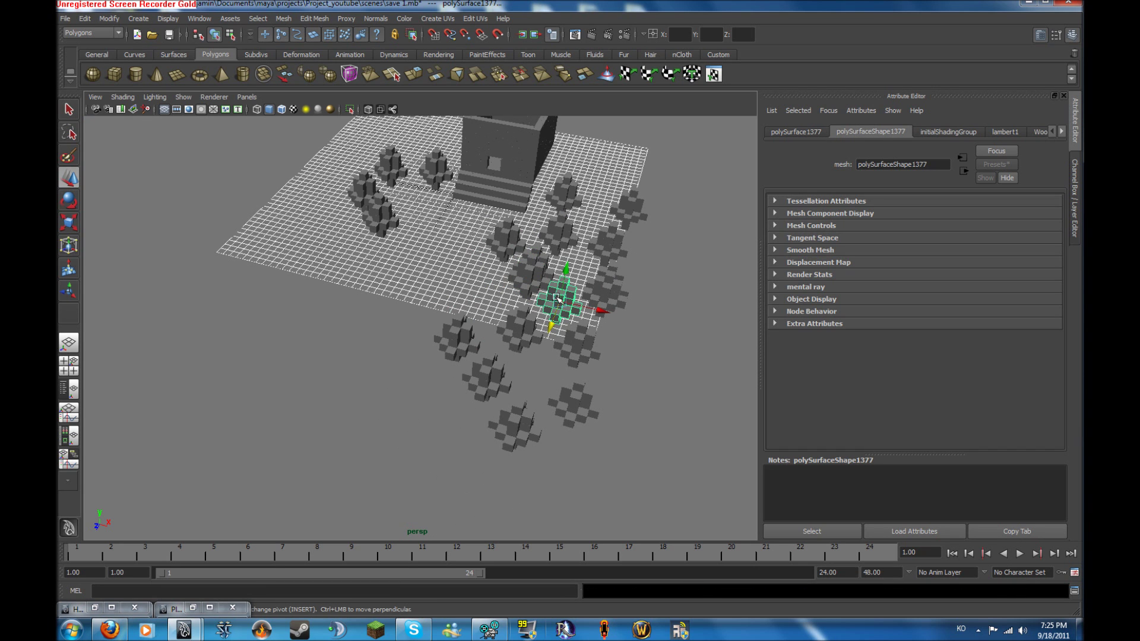
{"action": "left_click_drag", "start_coordinate": [570, 287], "coordinate": [659, 307]}
{"action": "mouse_move", "coordinate": [571, 280]}
{"action": "left_mouse_down", "text": "alt"}
{"action": "mouse_move", "coordinate": [543, 283]}
{"action": "mouse_move", "coordinate": [571, 292]}
{"action": "left_mouse_up", "text": "alt"}
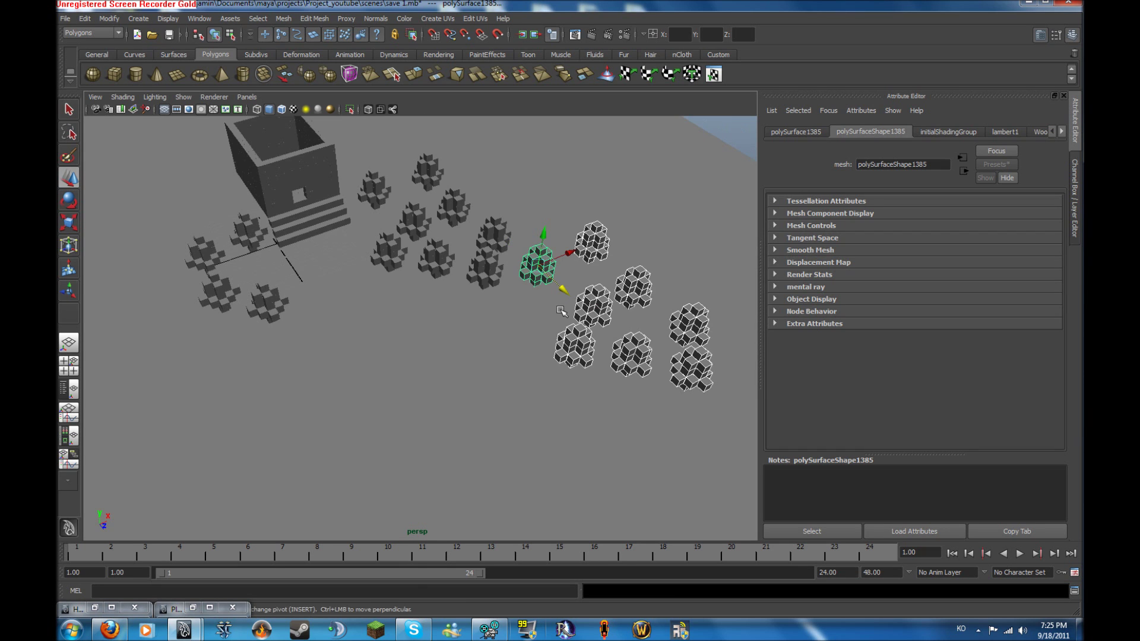
Duplicate four trees near the house and move the copies down and right.
{"action": "key", "text": "space"}
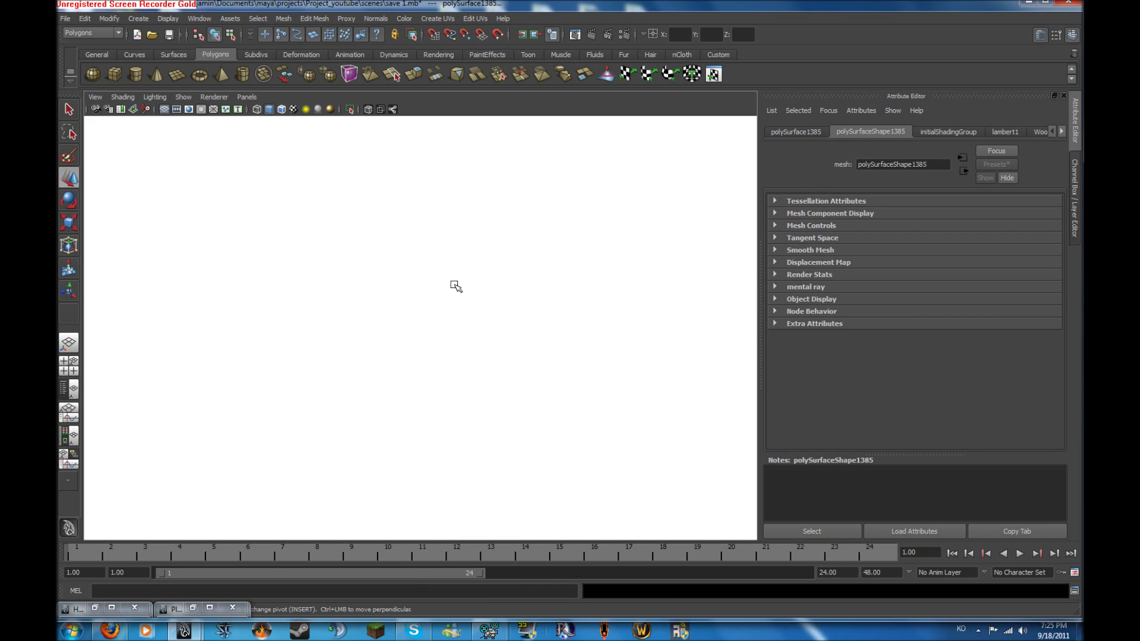
{"action": "key", "text": "space"}
{"action": "mouse_move", "coordinate": [505, 241]}
{"action": "left_mouse_down", "text": "alt"}
{"action": "mouse_move", "coordinate": [452, 238]}
{"action": "mouse_move", "coordinate": [318, 307]}
{"action": "left_mouse_up", "text": "alt"}
{"action": "left_click", "coordinate": [318, 307]}
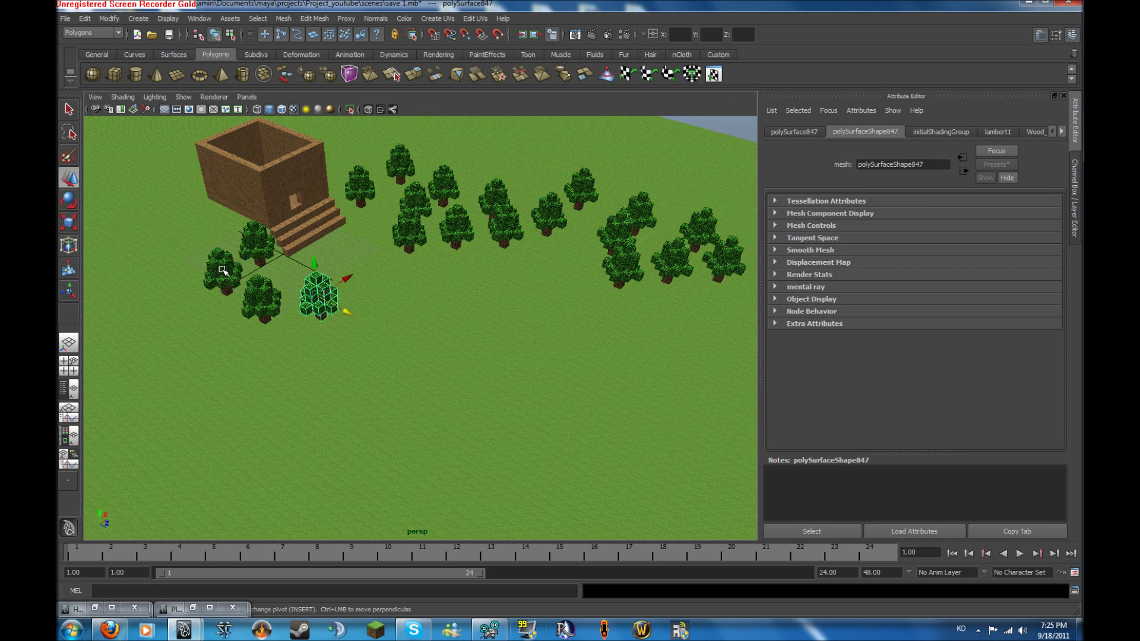
{"action": "left_click", "coordinate": [222, 271], "text": "shift"}
{"action": "left_click", "coordinate": [261, 298], "text": "shift"}
{"action": "left_click", "coordinate": [270, 251], "text": "shift"}
{"action": "key", "text": "ctrl+d"}
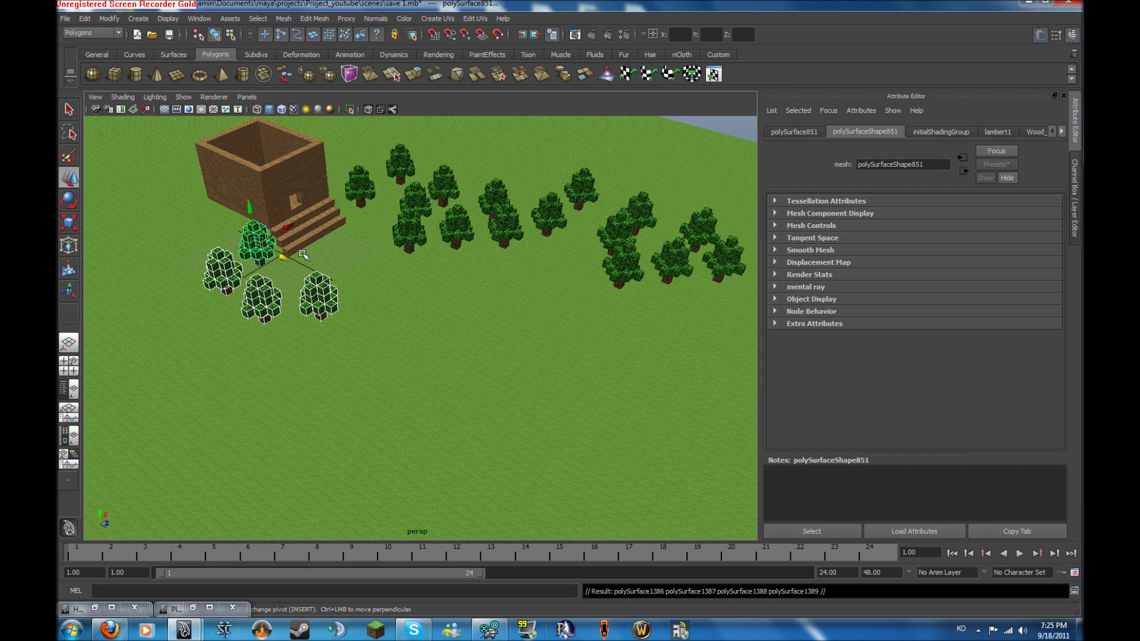
{"action": "mouse_move", "coordinate": [303, 256]}
{"action": "left_mouse_down"}
{"action": "mouse_move", "coordinate": [416, 311]}
{"action": "mouse_move", "coordinate": [391, 284]}
{"action": "mouse_move", "coordinate": [331, 316]}
{"action": "left_mouse_up"}
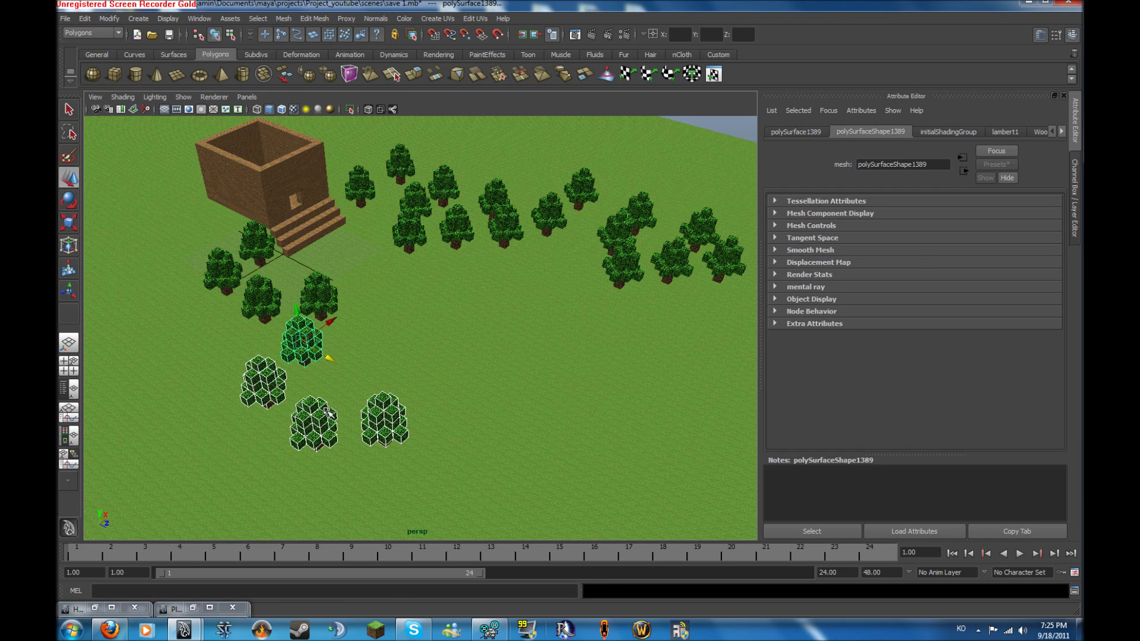
Reposition individual duplicated trees to extend the row away from the house.
{"action": "left_click", "coordinate": [327, 414]}
{"action": "mouse_move", "coordinate": [342, 408]}
{"action": "left_mouse_down"}
{"action": "mouse_move", "coordinate": [389, 394]}
{"action": "mouse_move", "coordinate": [359, 376]}
{"action": "left_mouse_up"}
{"action": "left_click", "coordinate": [282, 397]}
{"action": "key", "text": "q"}
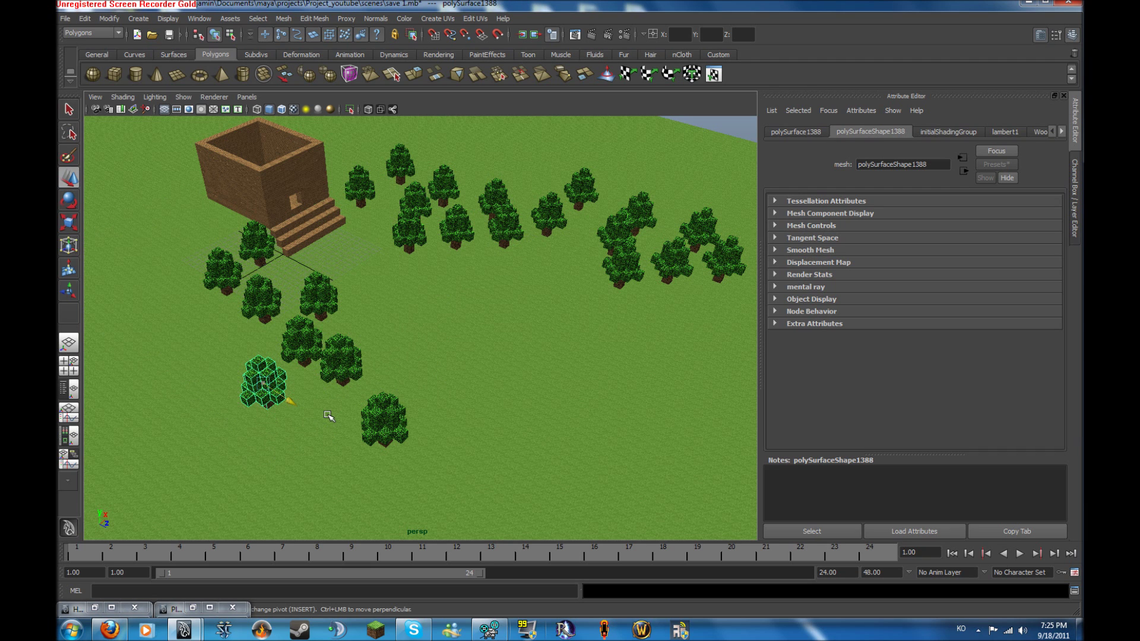
{"action": "middle_click_drag", "start_coordinate": [328, 416], "coordinate": [363, 438]}
{"action": "left_click", "coordinate": [385, 414]}
{"action": "key", "text": "w"}
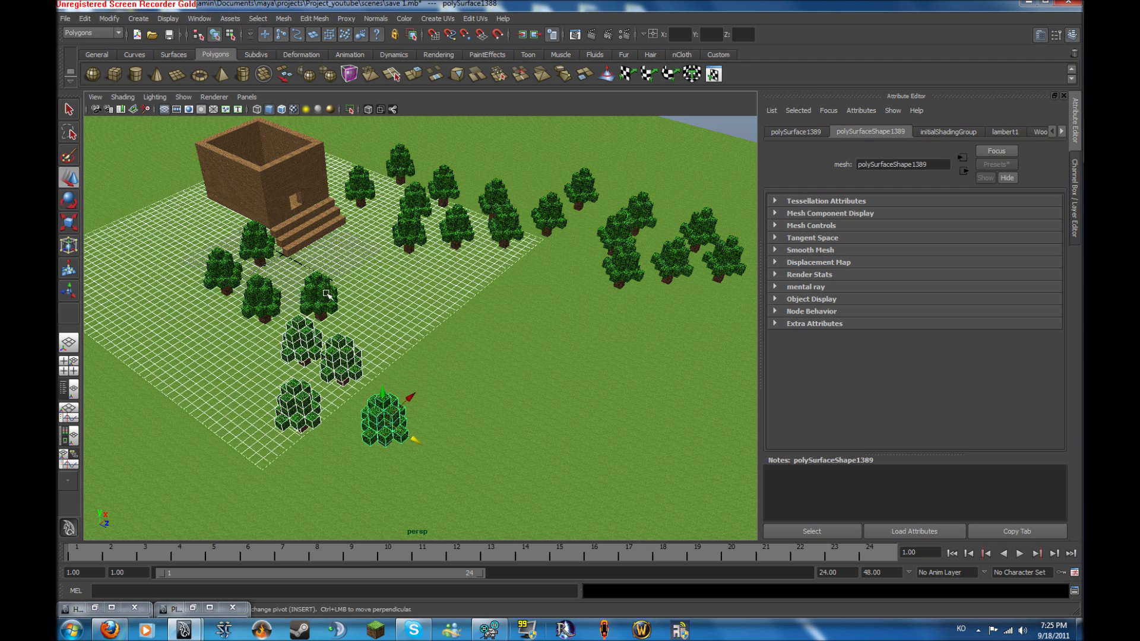
Duplicate more trees beside the house and fill a gap in the winding row.
{"action": "left_click", "coordinate": [227, 268]}
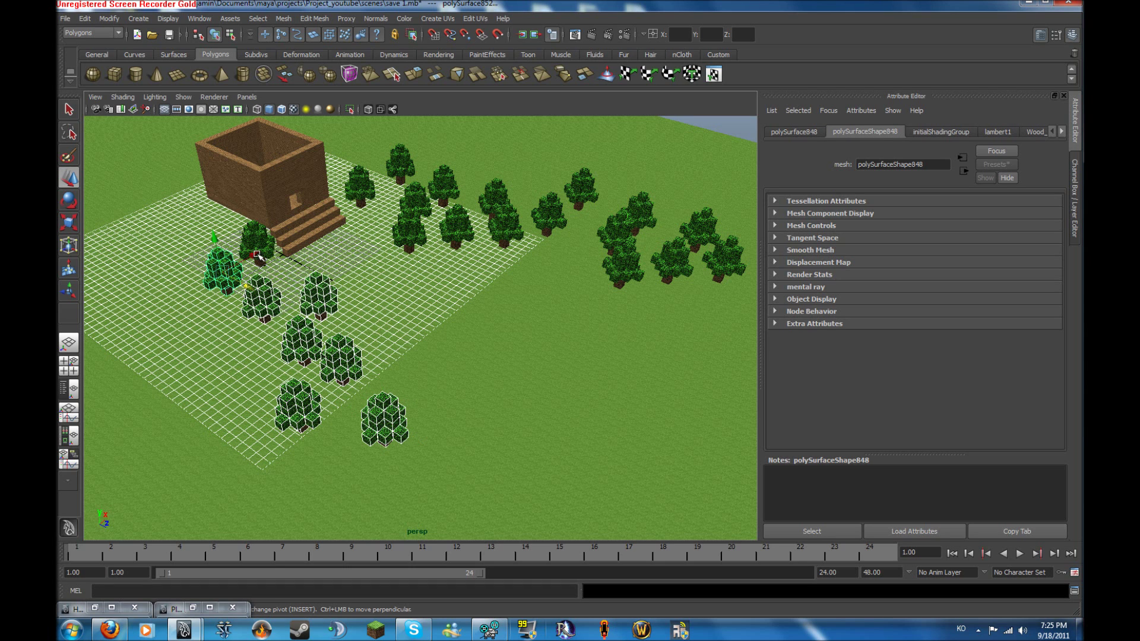
{"action": "left_click", "coordinate": [243, 232]}
{"action": "left_click", "coordinate": [221, 377]}
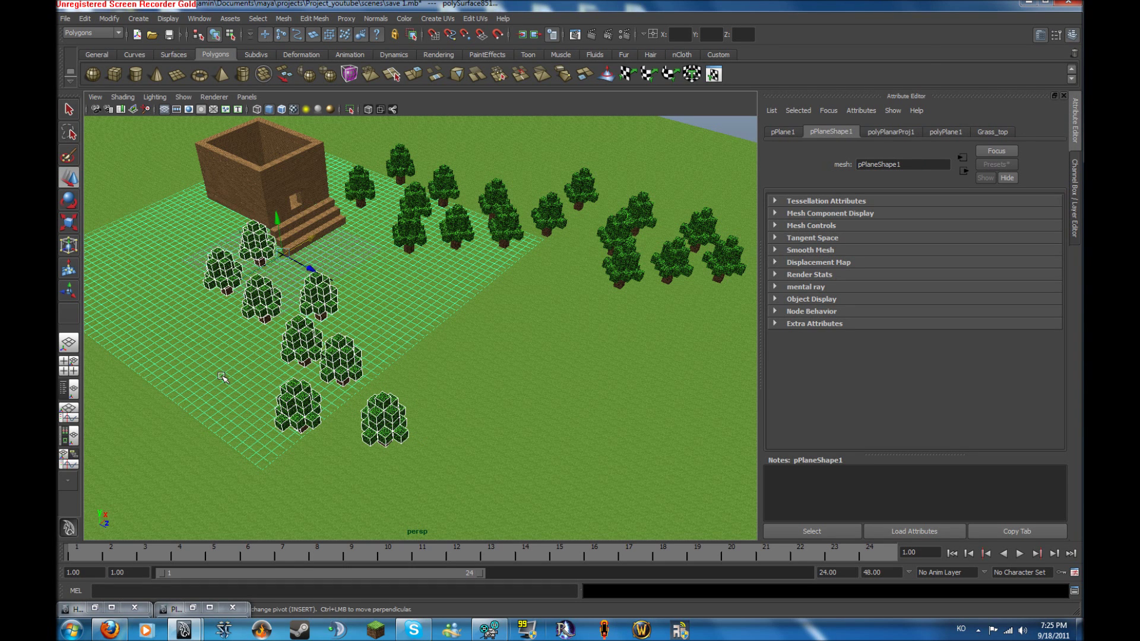
{"action": "left_click", "coordinate": [256, 240]}
{"action": "key", "text": "shift+d"}
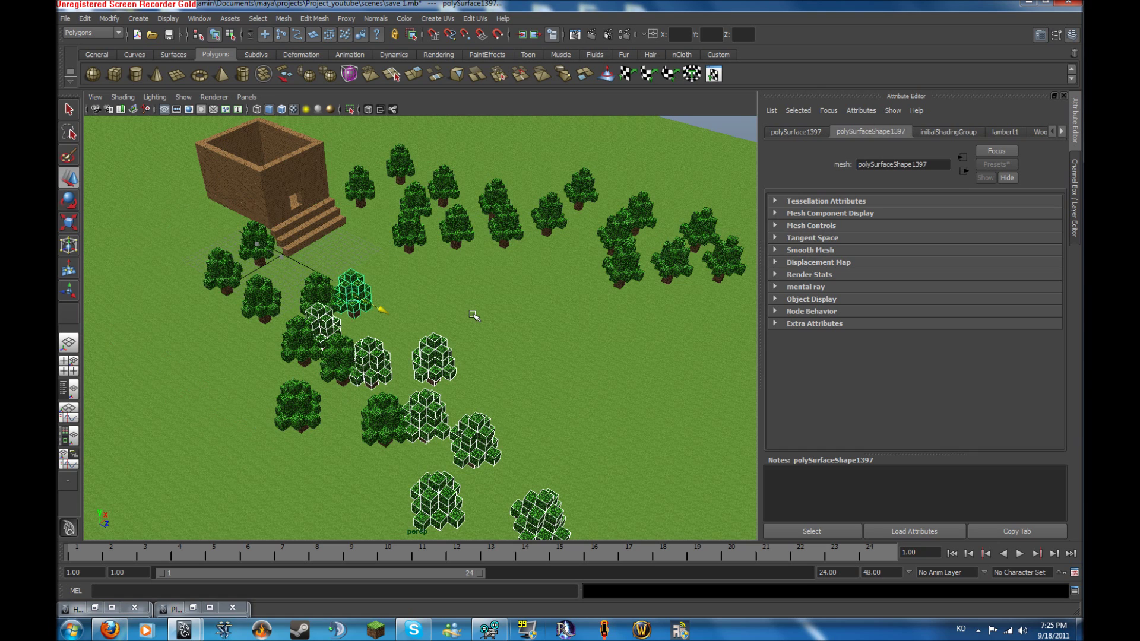
{"action": "mouse_move", "coordinate": [472, 316]}
{"action": "middle_mouse_down", "text": "alt"}
{"action": "mouse_move", "coordinate": [383, 262]}
{"action": "mouse_move", "coordinate": [241, 312]}
{"action": "mouse_move", "coordinate": [328, 303]}
{"action": "middle_mouse_up", "text": "alt"}
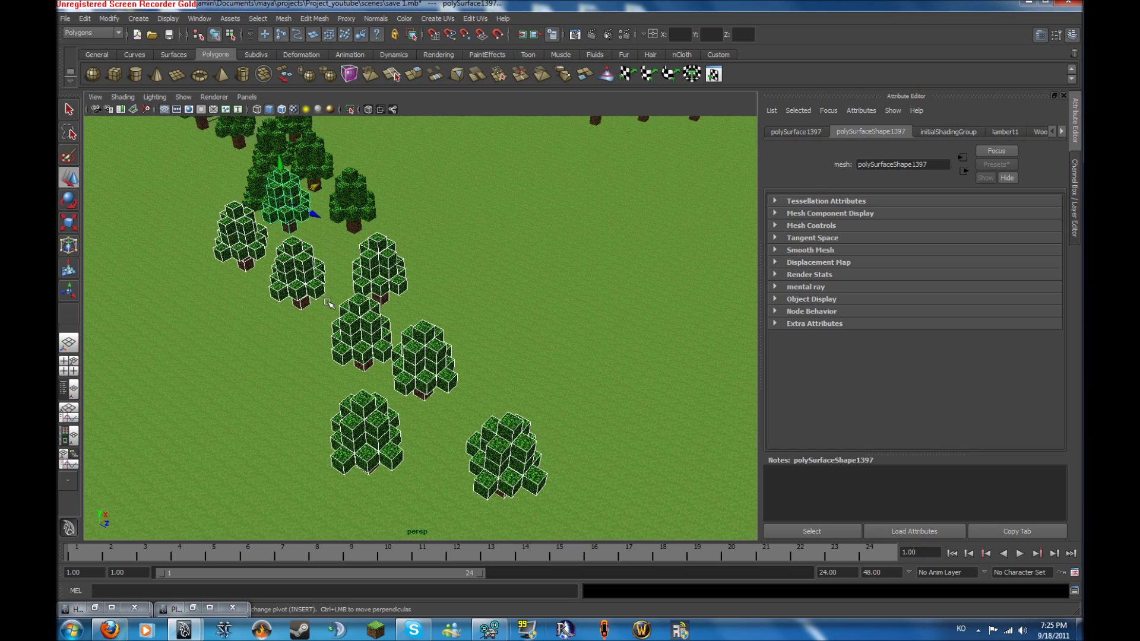
{"action": "left_click_drag", "start_coordinate": [327, 303], "coordinate": [314, 276], "text": "alt"}
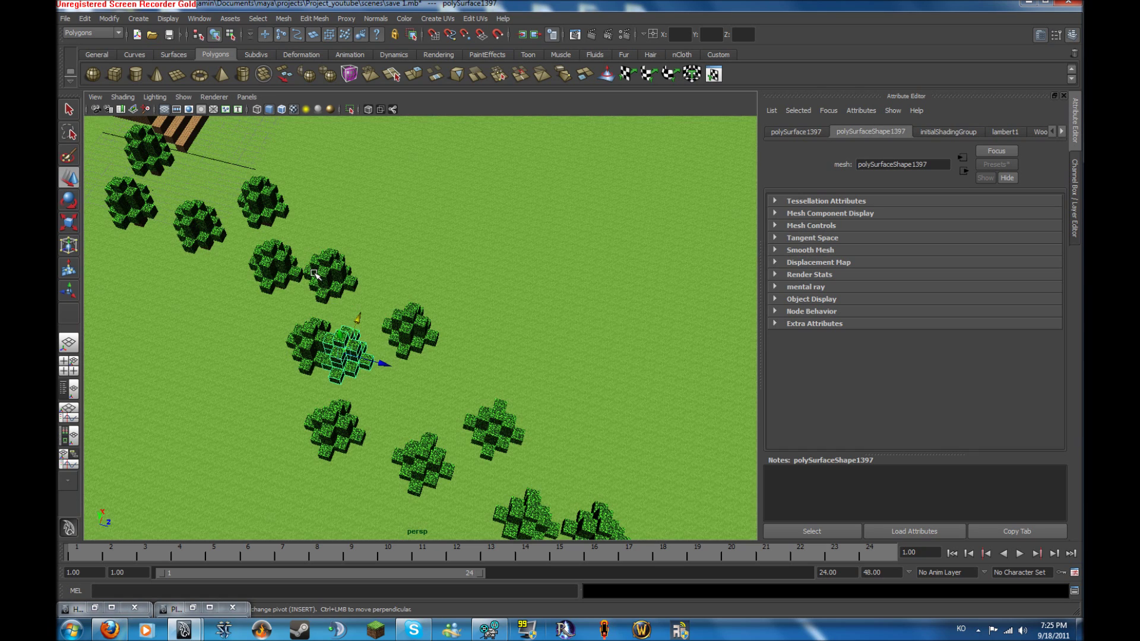
{"action": "middle_click_drag", "start_coordinate": [313, 274], "coordinate": [401, 371]}
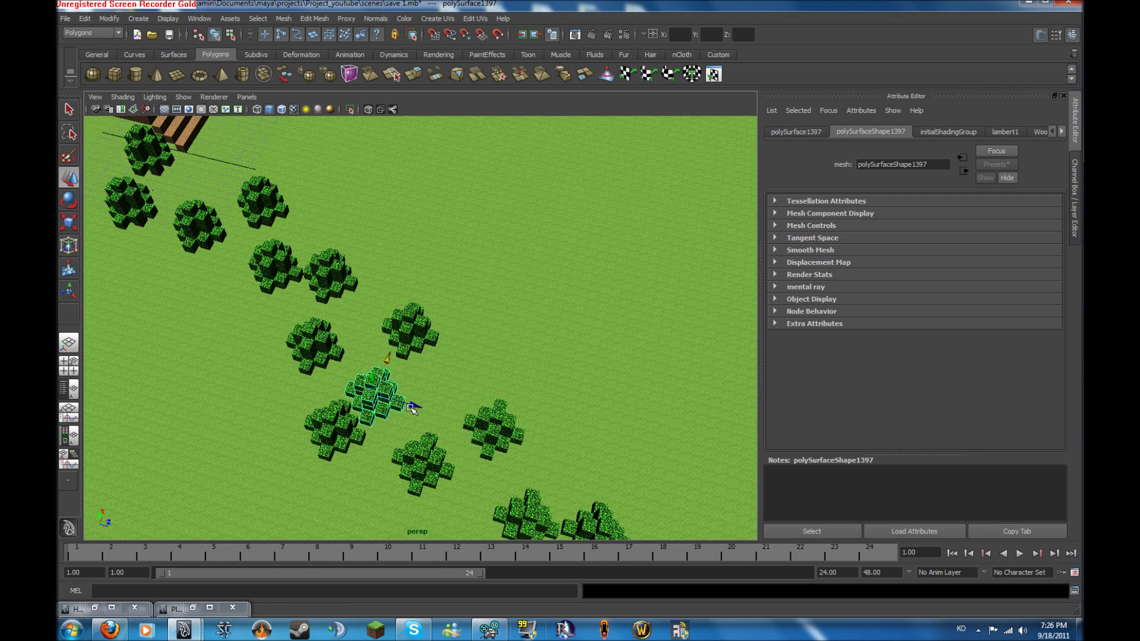
{"action": "scroll", "coordinate": [401, 371], "scroll_direction": "down", "scroll_amount": 5}
{"action": "left_click_drag", "start_coordinate": [402, 372], "coordinate": [380, 250], "text": "alt"}
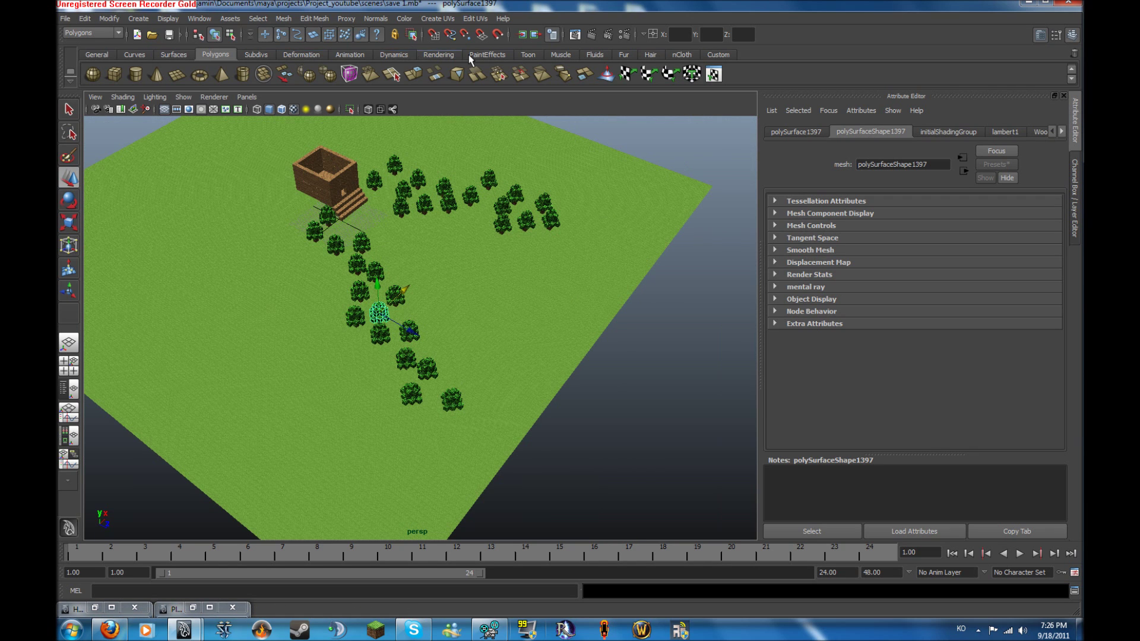
{"action": "left_click", "coordinate": [439, 54]}
Create a camera, move it toward the house, and show camera1 in the lower-left four-view pane.
{"action": "left_click", "coordinate": [219, 73]}
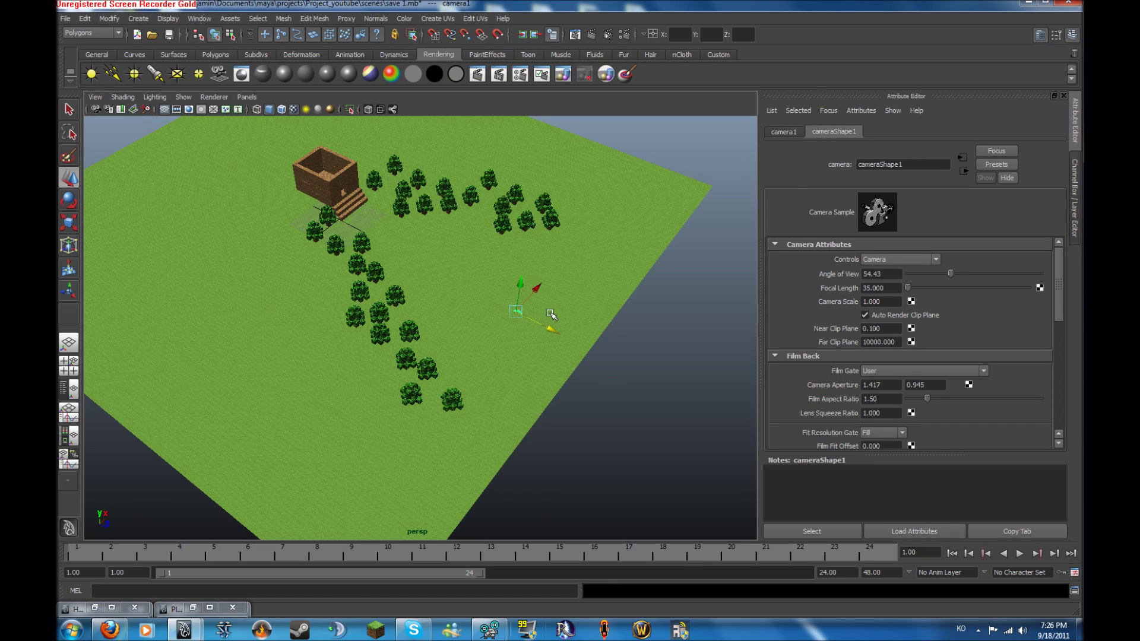
{"action": "middle_click_drag", "start_coordinate": [547, 299], "coordinate": [579, 331]}
{"action": "key", "text": "space"}
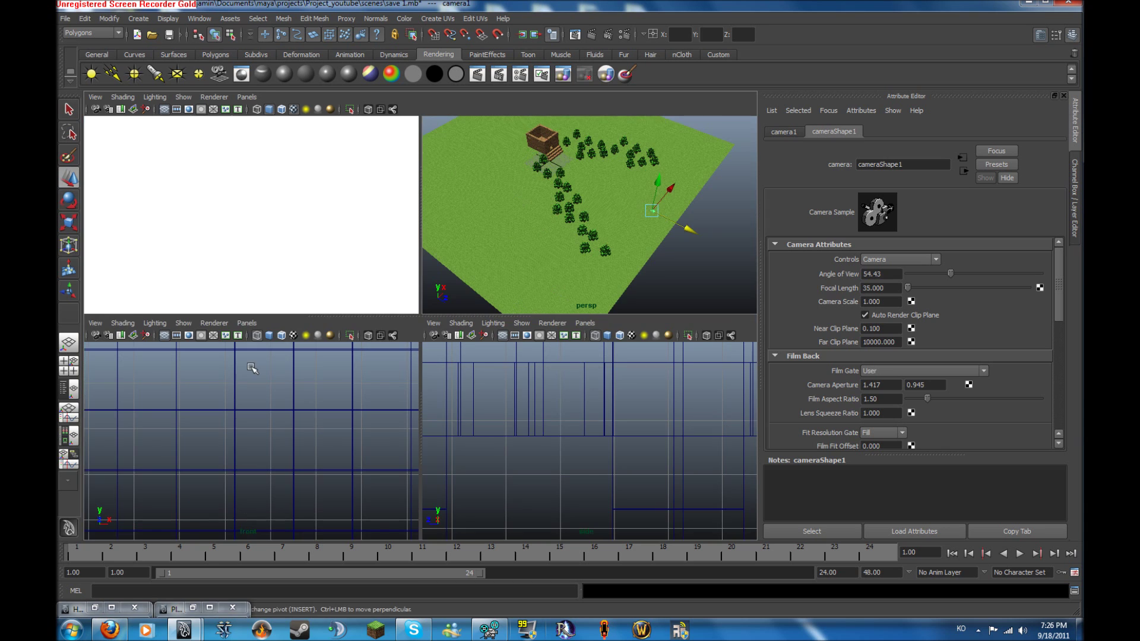
{"action": "left_click", "coordinate": [247, 322]}
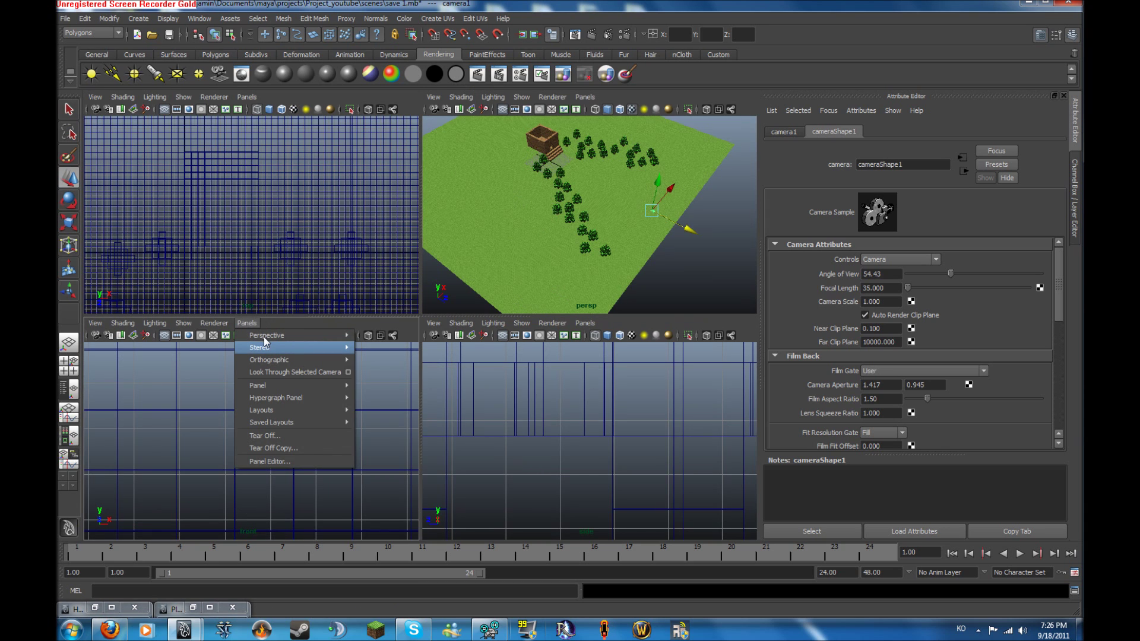
{"action": "mouse_move", "coordinate": [267, 336]}
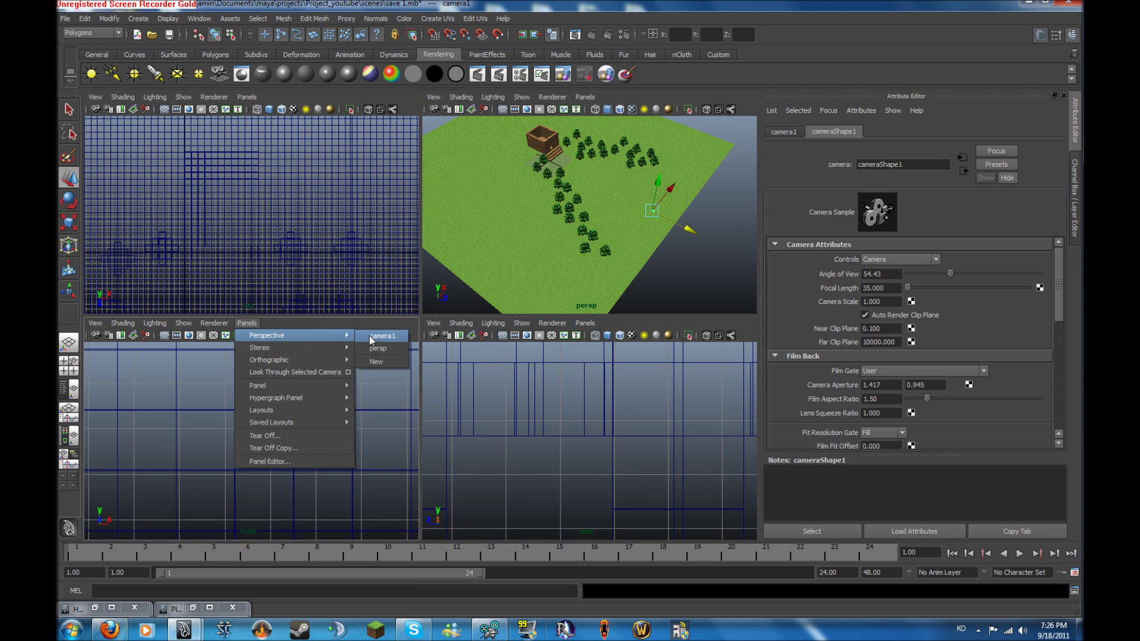
{"action": "left_click", "coordinate": [373, 339]}
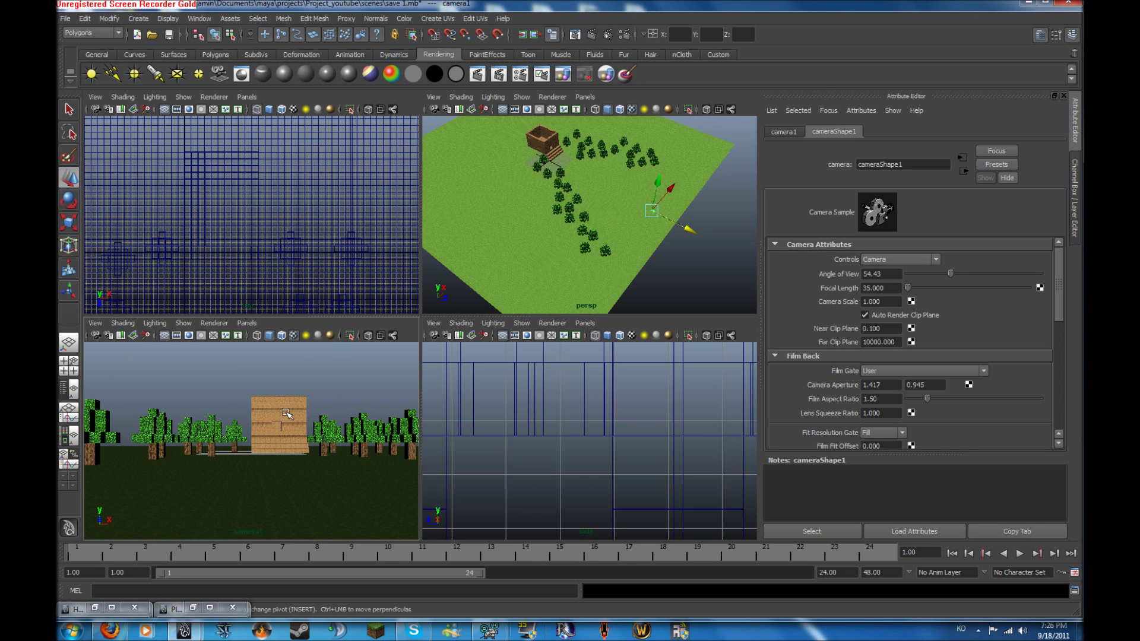
{"action": "key", "text": "space"}
{"action": "key", "text": "space"}
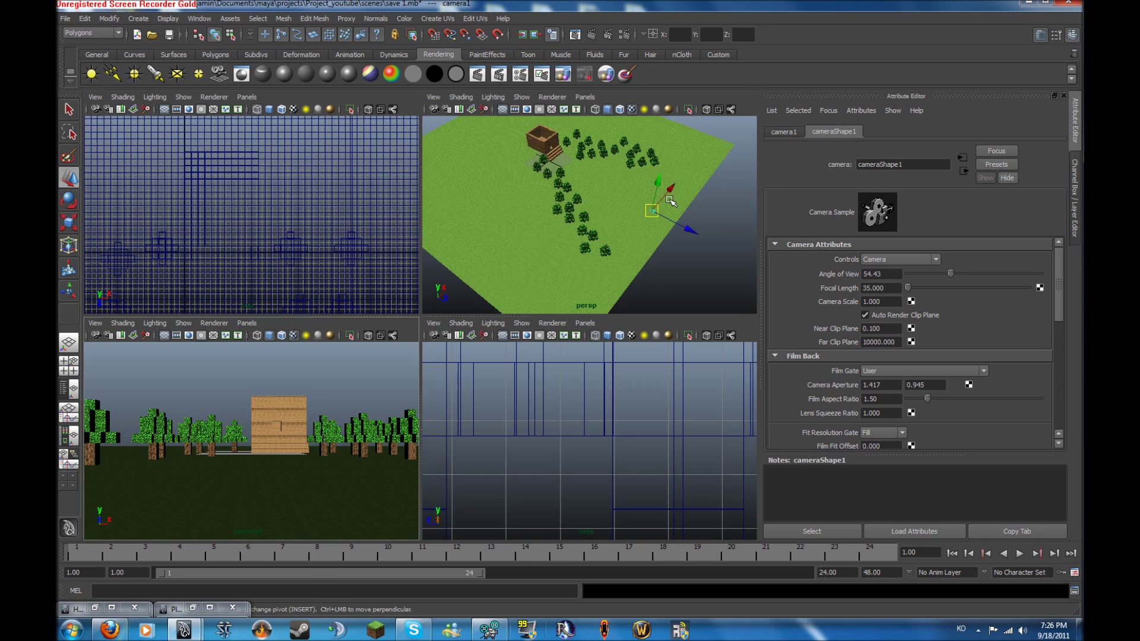
{"action": "key", "text": "w"}
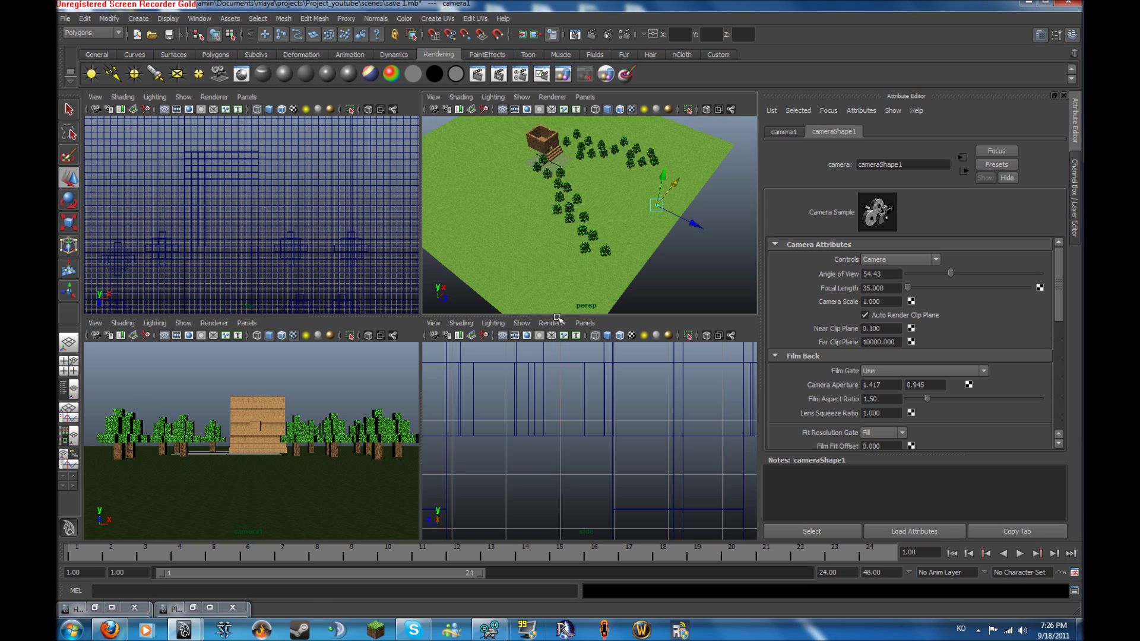
{"action": "key", "text": "space"}
Duplicate a tree group and move the copy just in front of the house.
{"action": "left_click", "coordinate": [573, 403]}
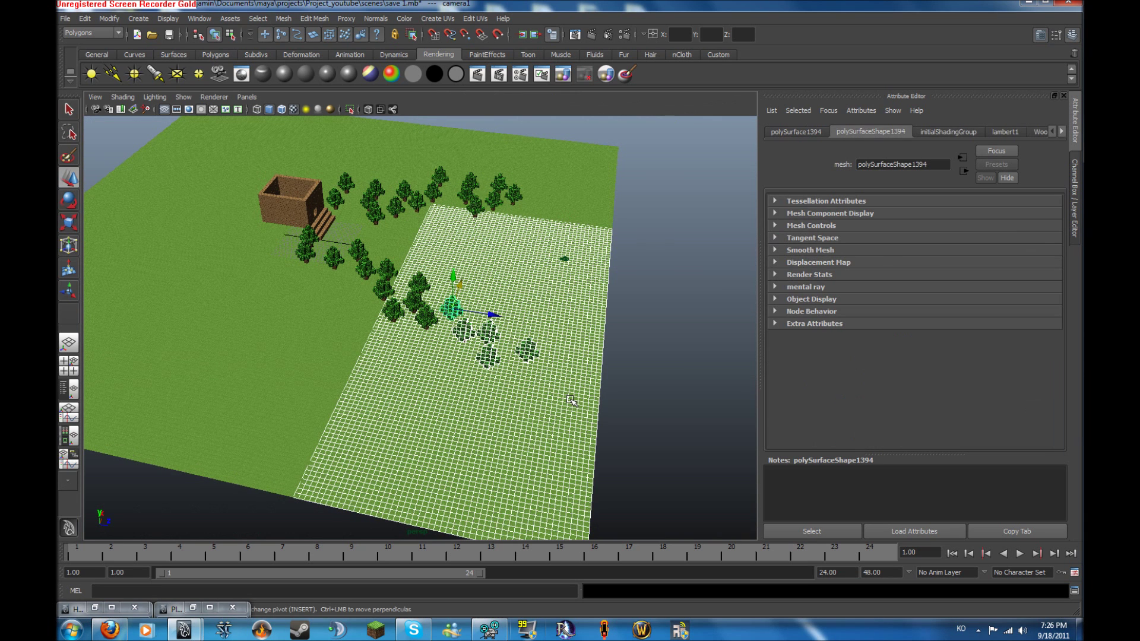
{"action": "left_click", "coordinate": [572, 402], "text": "shift"}
{"action": "key", "text": "ctrl+d"}
{"action": "left_click_drag", "start_coordinate": [452, 312], "coordinate": [312, 286]}
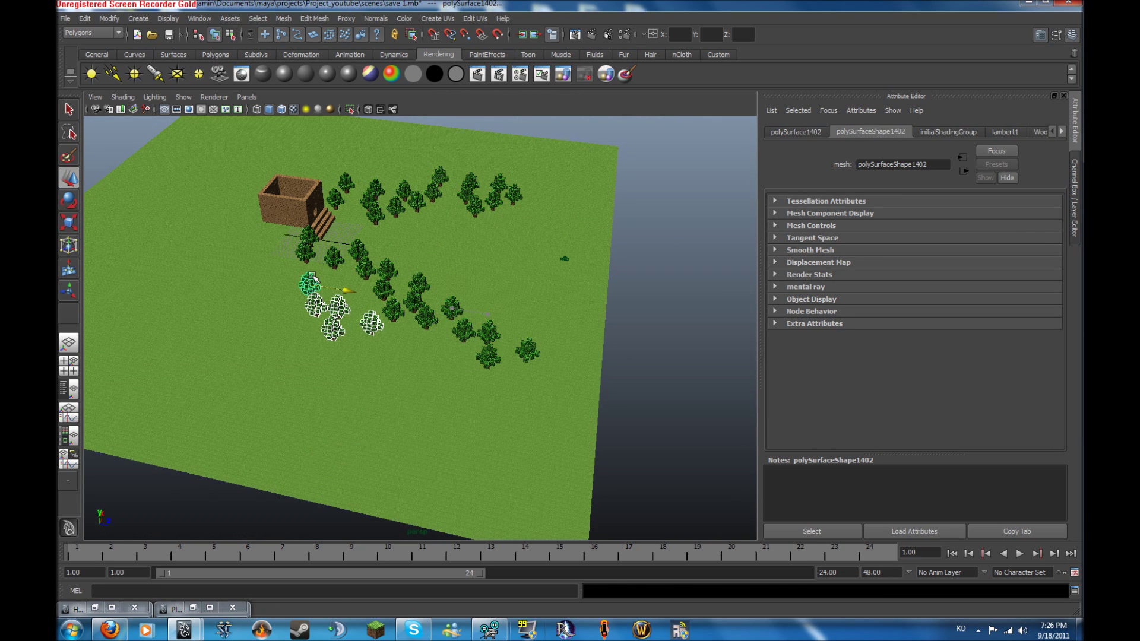
{"action": "key", "text": "f"}
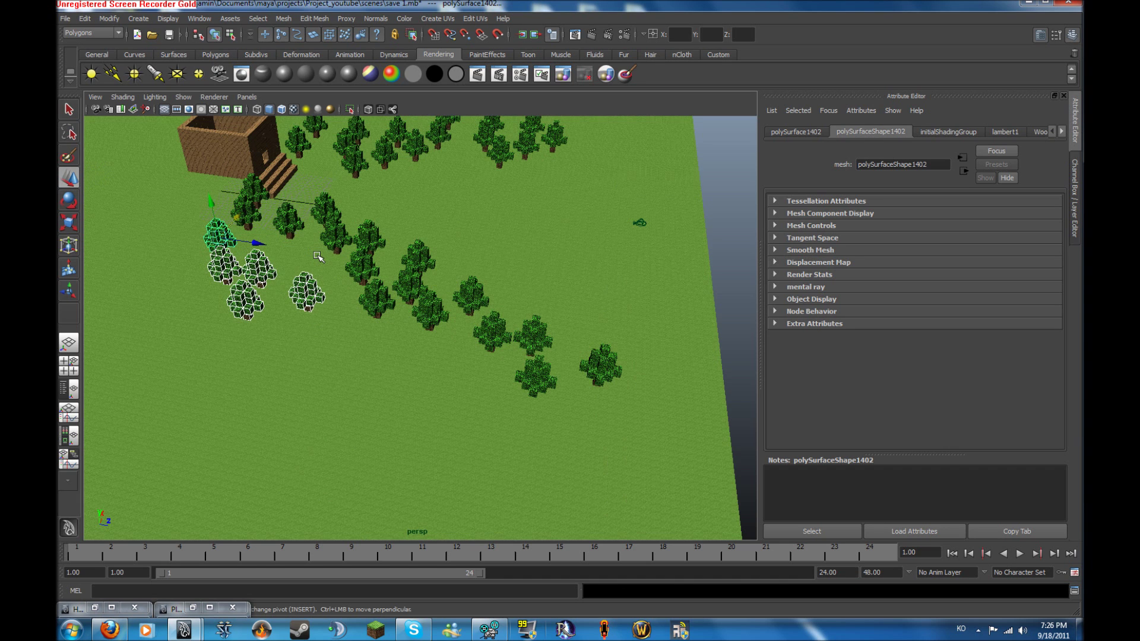
{"action": "mouse_move", "coordinate": [450, 306]}
{"action": "left_mouse_down"}
{"action": "mouse_move", "coordinate": [459, 310]}
{"action": "mouse_move", "coordinate": [427, 314]}
{"action": "left_mouse_up"}
{"action": "left_click", "coordinate": [433, 307]}
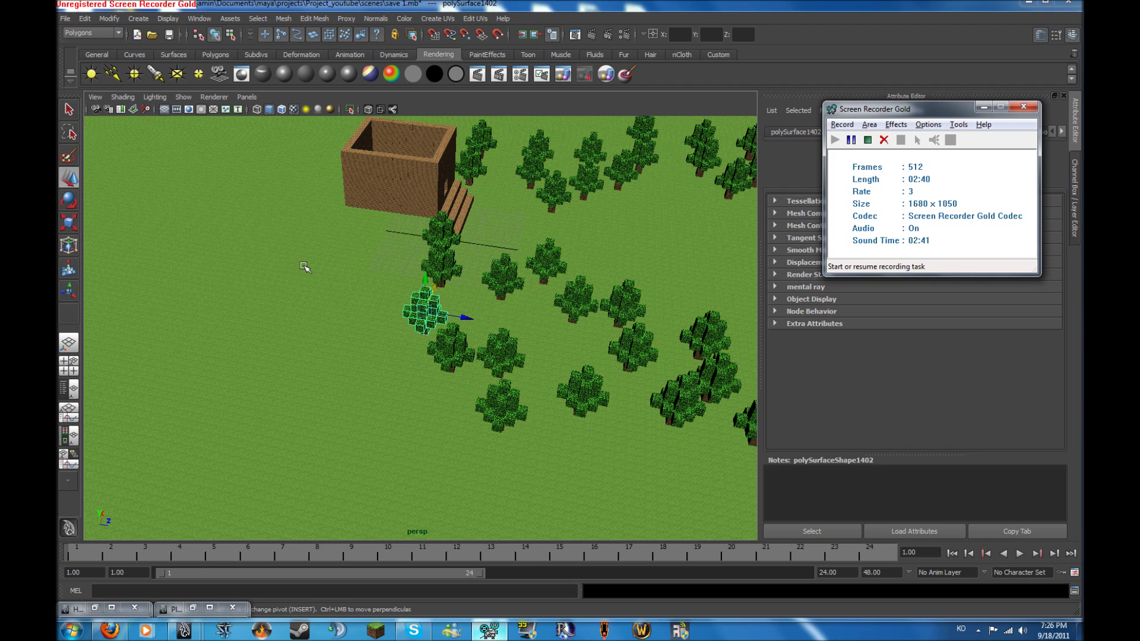
{"action": "left_click", "coordinate": [695, 117]}
{"action": "key", "text": "space"}
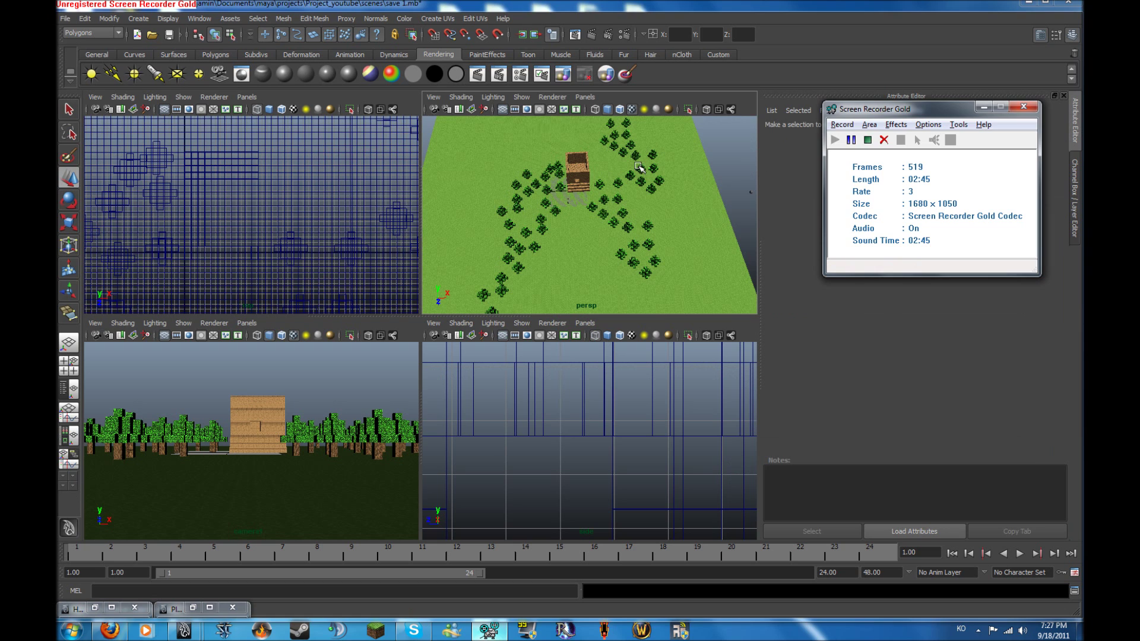
{"action": "left_click", "coordinate": [639, 168]}
{"action": "left_click_drag", "start_coordinate": [640, 168], "coordinate": [614, 171], "text": "alt"}
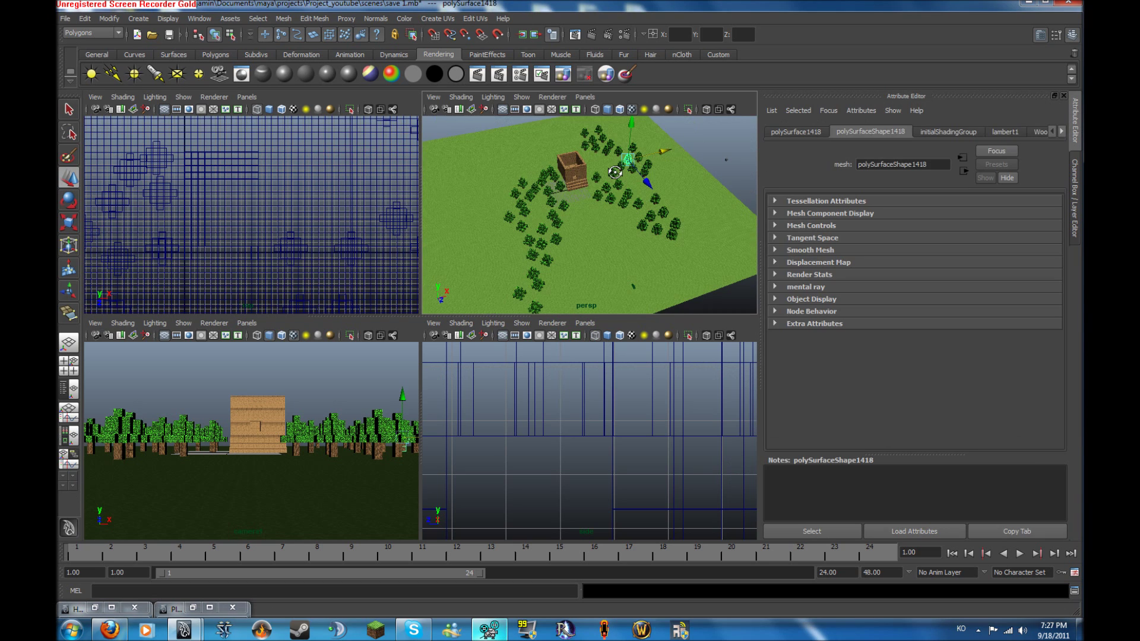
{"action": "left_click", "coordinate": [223, 408]}
{"action": "key", "text": "space"}
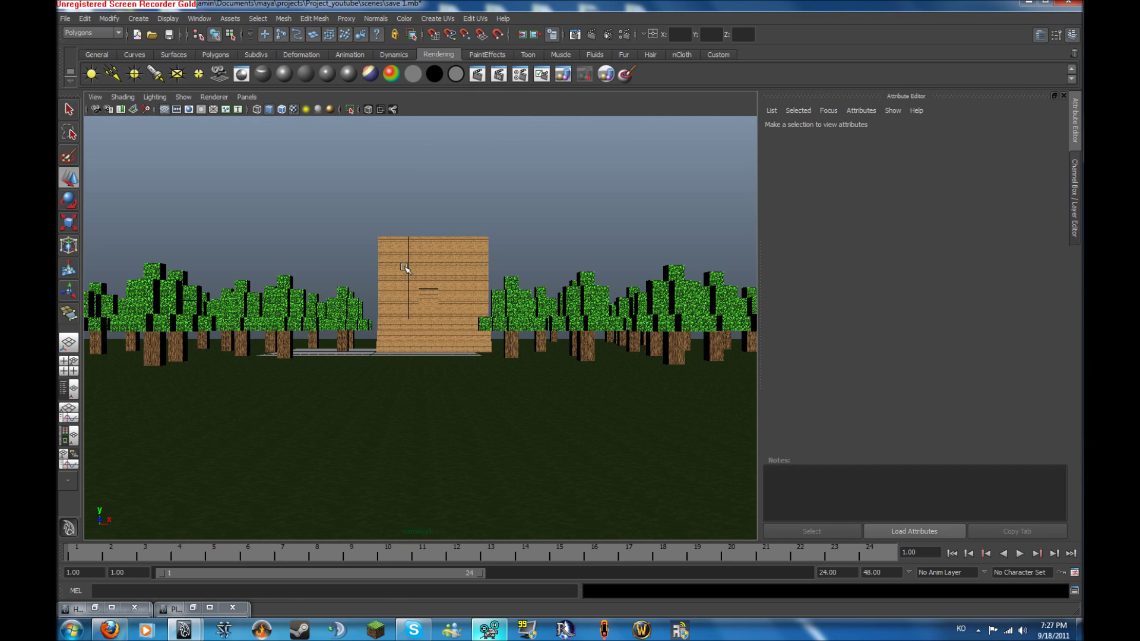
{"action": "key", "text": "space"}
{"action": "key", "text": "space"}
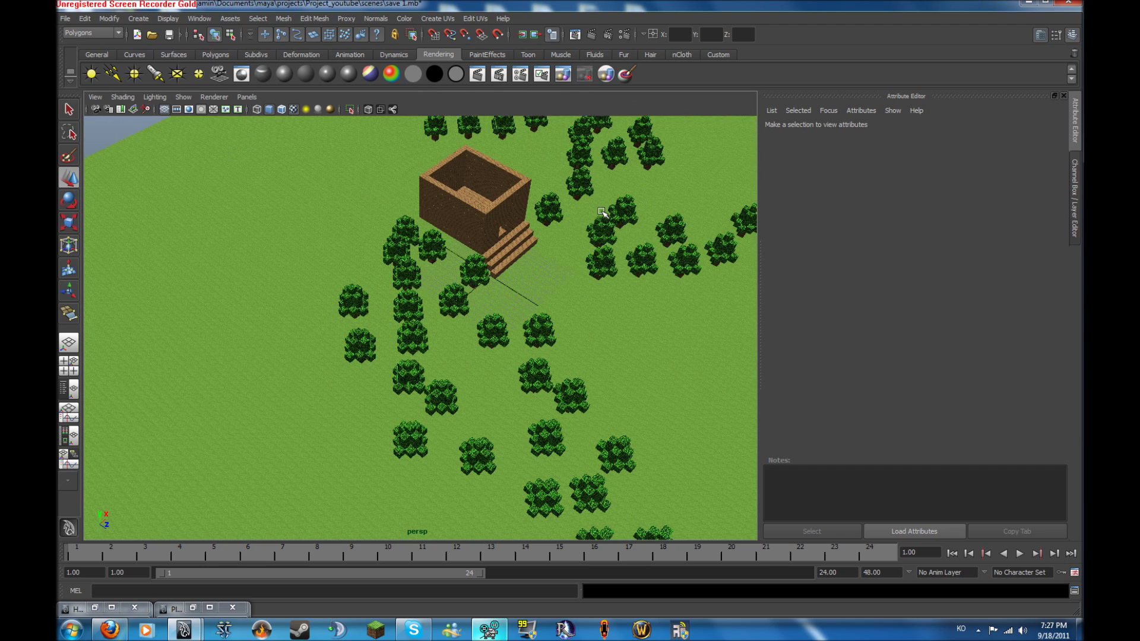
{"action": "mouse_move", "coordinate": [601, 212]}
{"action": "left_mouse_down", "text": "alt"}
{"action": "mouse_move", "coordinate": [500, 198]}
{"action": "mouse_move", "coordinate": [584, 237]}
{"action": "left_mouse_up", "text": "alt"}
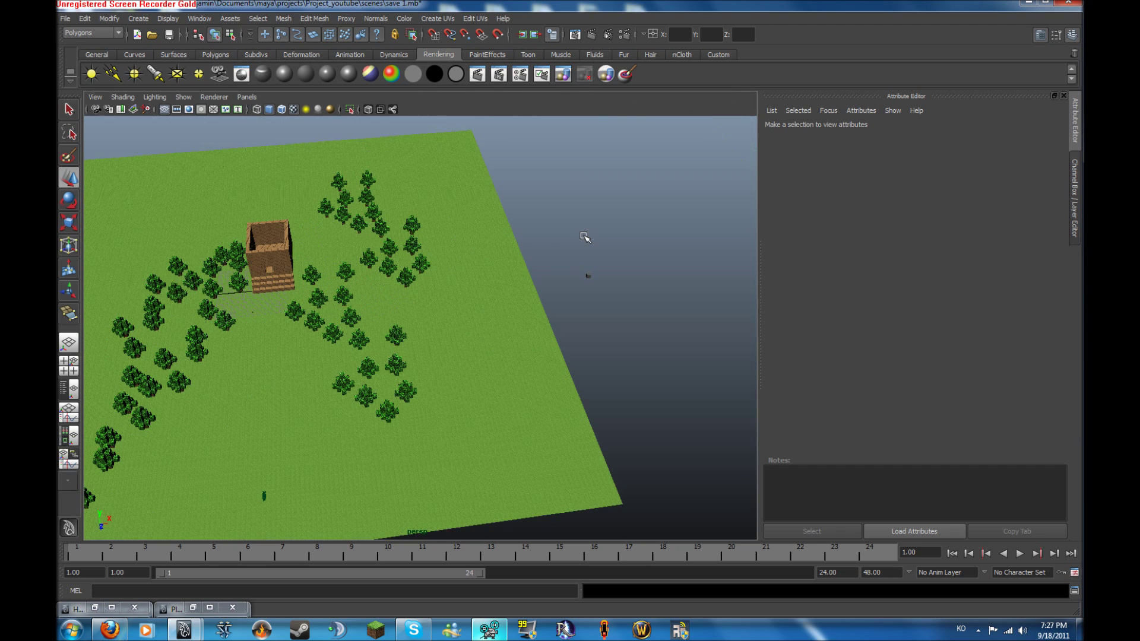
{"action": "left_click", "coordinate": [626, 300]}
{"action": "right_click_drag", "start_coordinate": [626, 301], "coordinate": [692, 300], "text": "alt"}
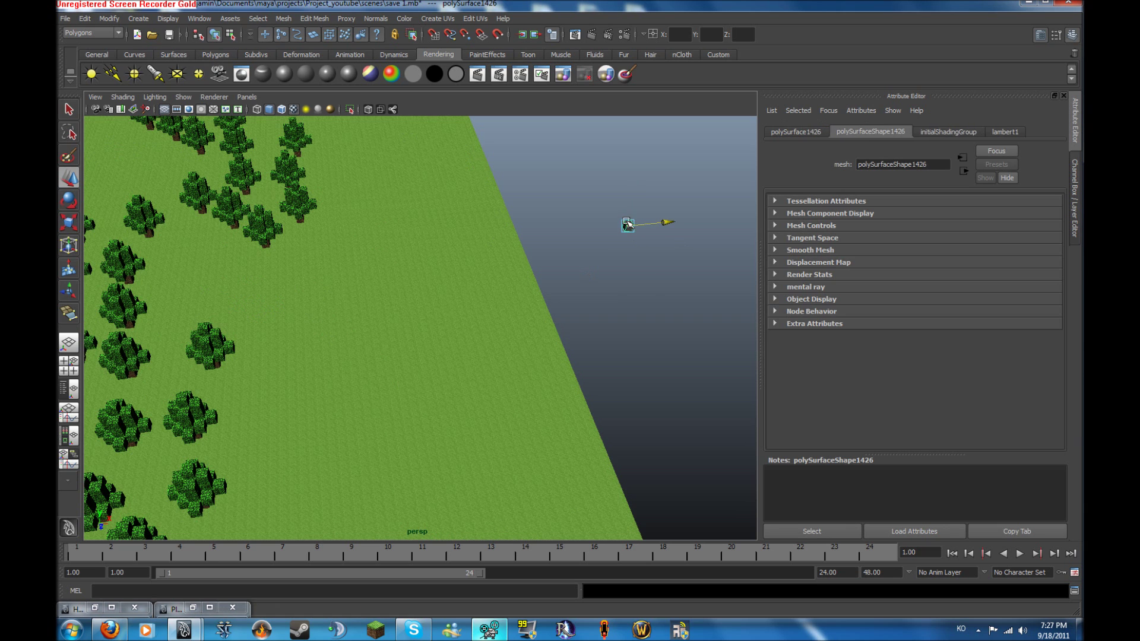
Lower the small grey block by the stairs into the ground, then maximize the top view.
{"action": "left_click", "coordinate": [134, 214]}
{"action": "left_click_drag", "start_coordinate": [134, 214], "coordinate": [288, 333], "text": "alt"}
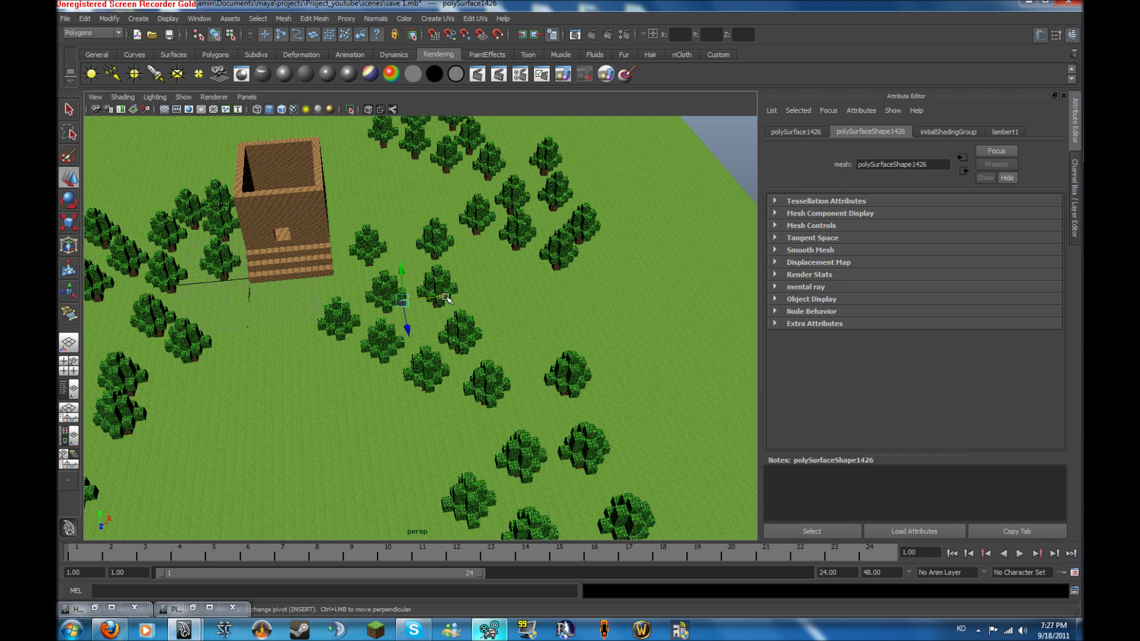
{"action": "mouse_move", "coordinate": [287, 334]}
{"action": "middle_mouse_down", "text": "alt"}
{"action": "mouse_move", "coordinate": [545, 330]}
{"action": "mouse_move", "coordinate": [529, 188]}
{"action": "middle_mouse_up", "text": "alt"}
{"action": "scroll", "coordinate": [582, 299], "scroll_direction": "up", "scroll_amount": 3}
{"action": "scroll", "coordinate": [478, 273], "scroll_direction": "down", "scroll_amount": 3}
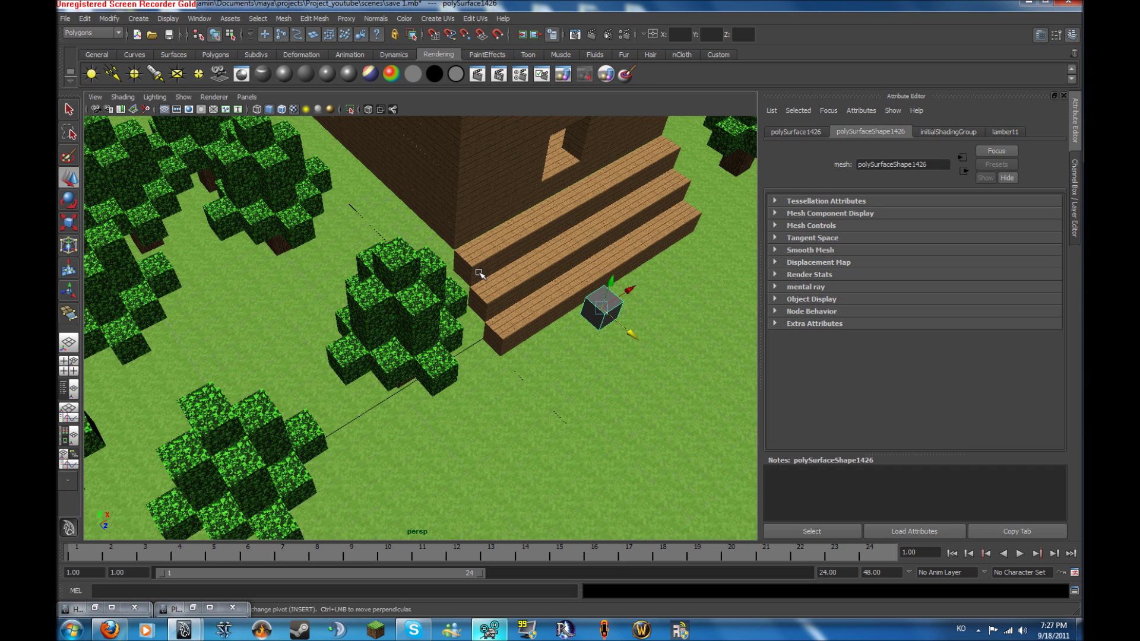
{"action": "scroll", "coordinate": [478, 273], "scroll_direction": "up", "scroll_amount": 3}
{"action": "middle_click_drag", "start_coordinate": [478, 273], "coordinate": [356, 271], "text": "alt"}
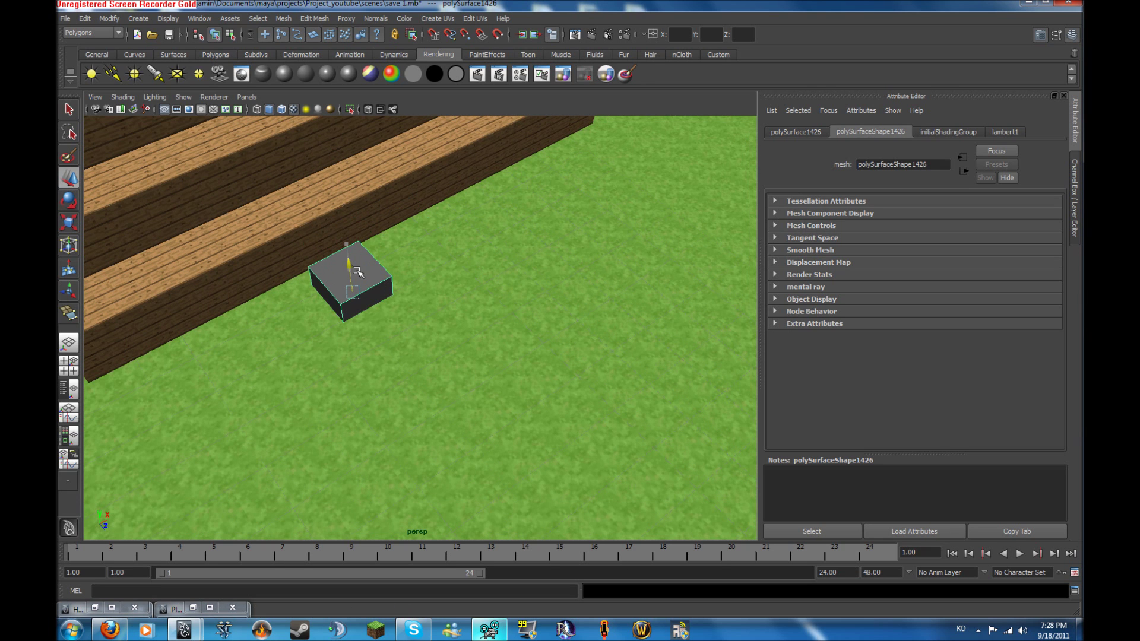
{"action": "left_click_drag", "start_coordinate": [355, 272], "coordinate": [355, 287]}
{"action": "key", "text": "space"}
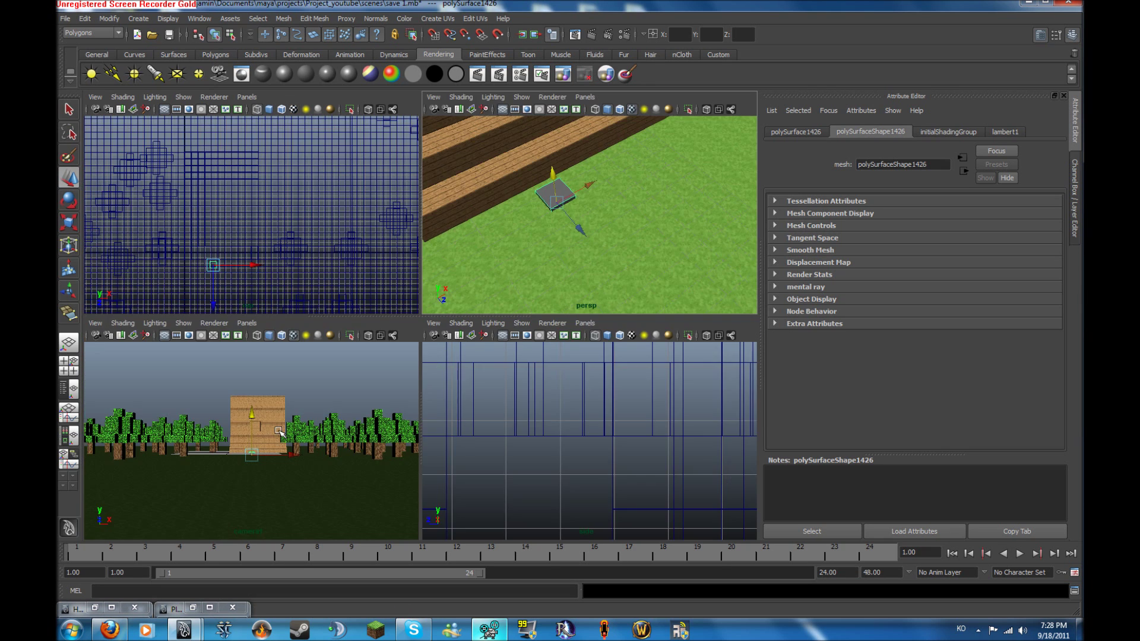
{"action": "key", "text": "space"}
{"action": "scroll", "coordinate": [249, 235], "scroll_direction": "up", "scroll_amount": 2}
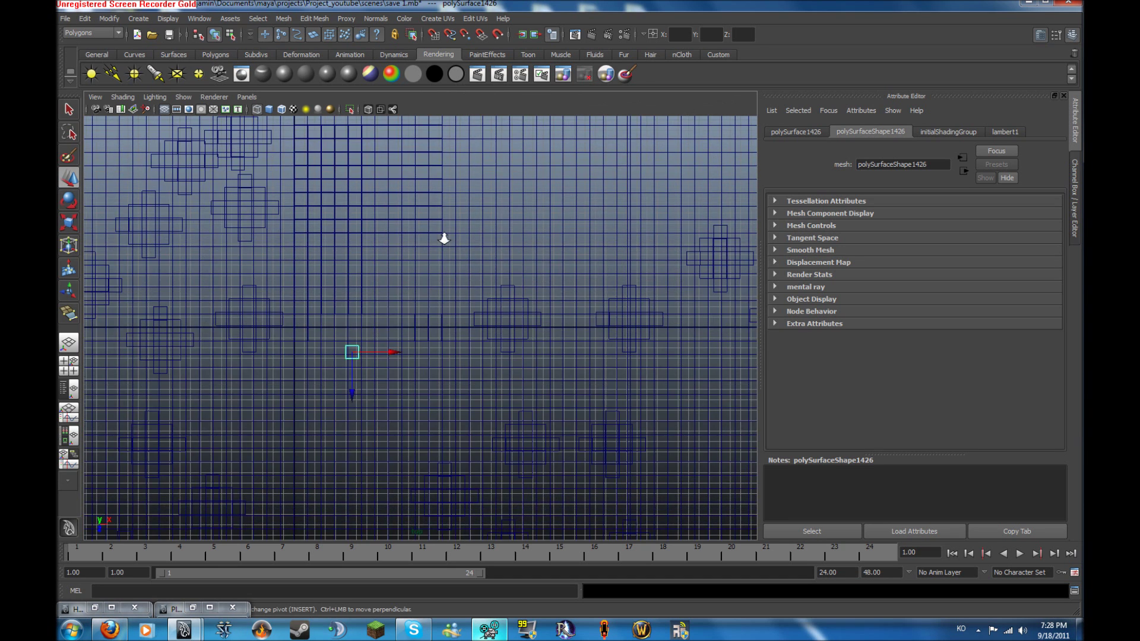
{"action": "scroll", "coordinate": [365, 201], "scroll_direction": "up", "scroll_amount": 2}
{"action": "scroll", "coordinate": [634, 281], "scroll_direction": "up", "scroll_amount": 3}
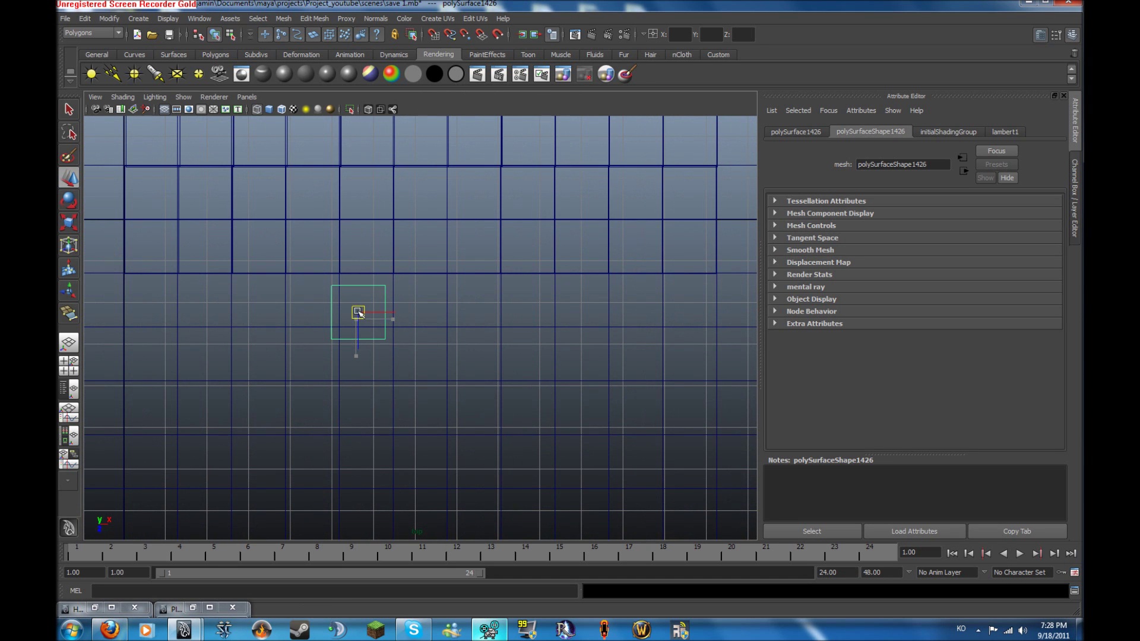
Fine-tune the slab's position from above and place a duplicate beside it along X.
{"action": "left_click_drag", "start_coordinate": [360, 321], "coordinate": [365, 301]}
{"action": "middle_click_drag", "start_coordinate": [365, 301], "coordinate": [513, 276], "text": "alt"}
{"action": "scroll", "coordinate": [513, 275], "scroll_direction": "up", "scroll_amount": 3}
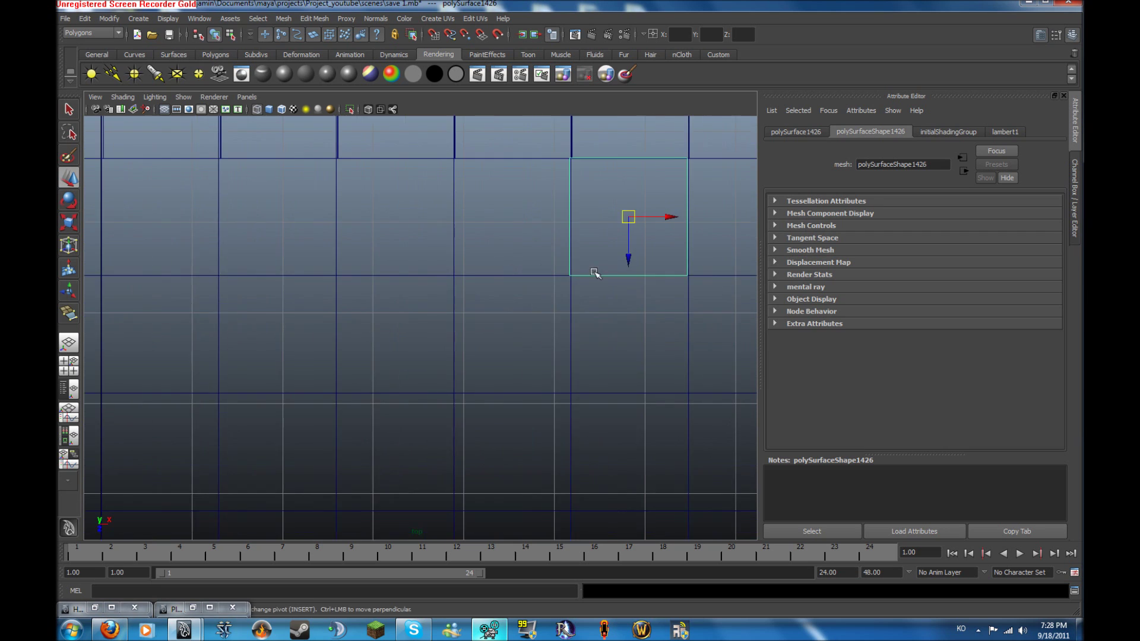
{"action": "scroll", "coordinate": [596, 267], "scroll_direction": "up", "scroll_amount": 2}
{"action": "scroll", "coordinate": [615, 301], "scroll_direction": "up", "scroll_amount": 1}
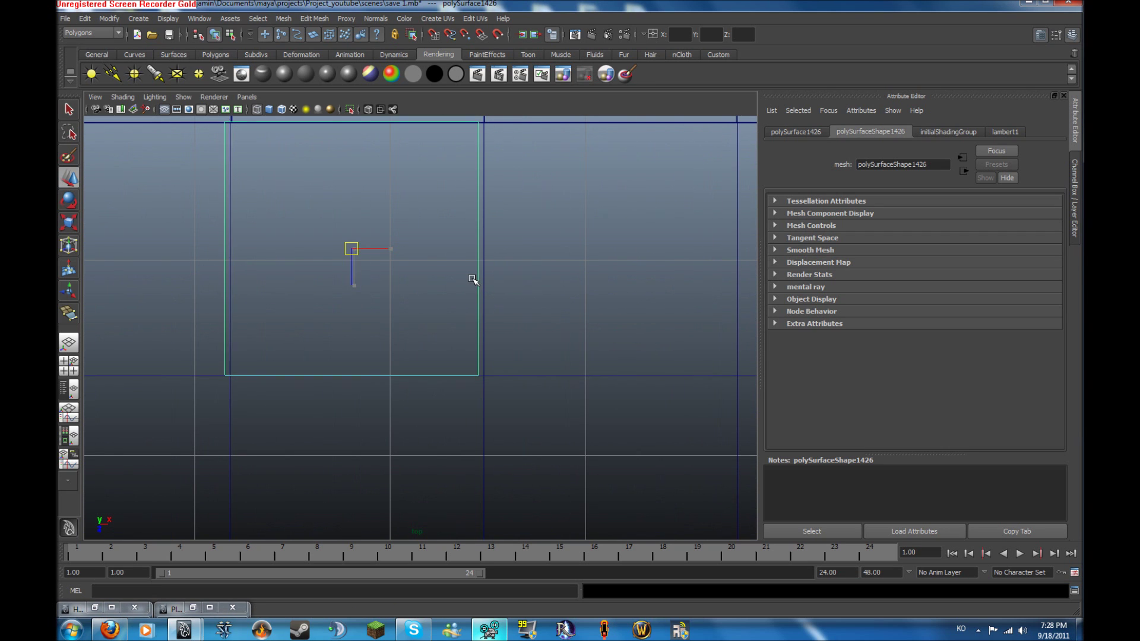
{"action": "left_click_drag", "start_coordinate": [399, 248], "coordinate": [402, 249]}
{"action": "left_click_drag", "start_coordinate": [364, 288], "coordinate": [359, 288]}
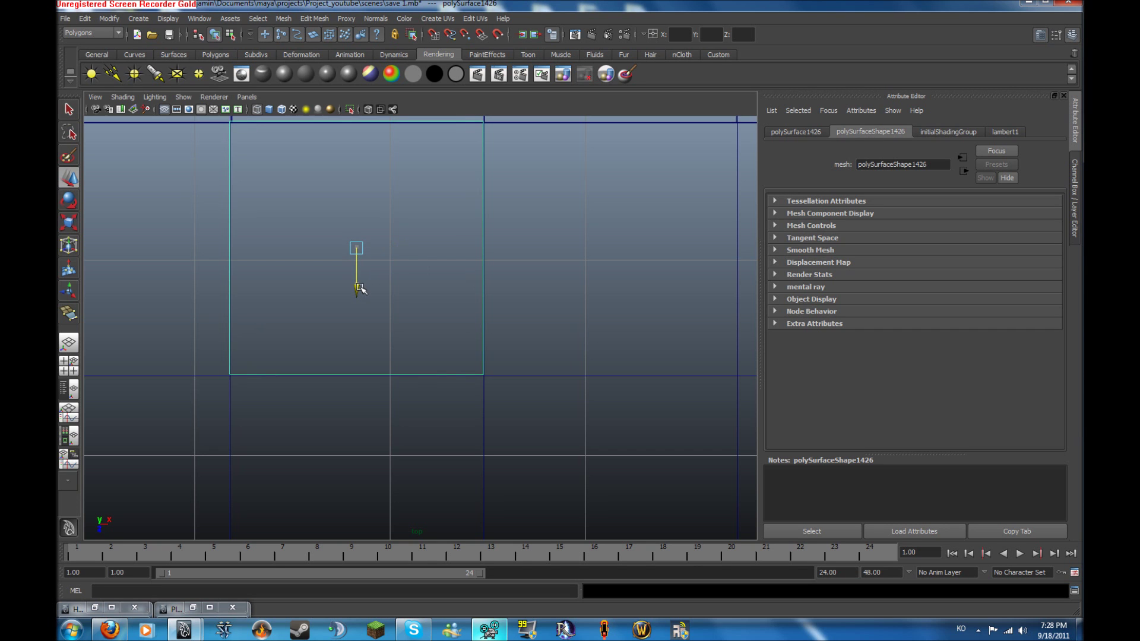
{"action": "scroll", "coordinate": [433, 344], "scroll_direction": "down", "scroll_amount": 3}
{"action": "scroll", "coordinate": [437, 320], "scroll_direction": "down", "scroll_amount": 2}
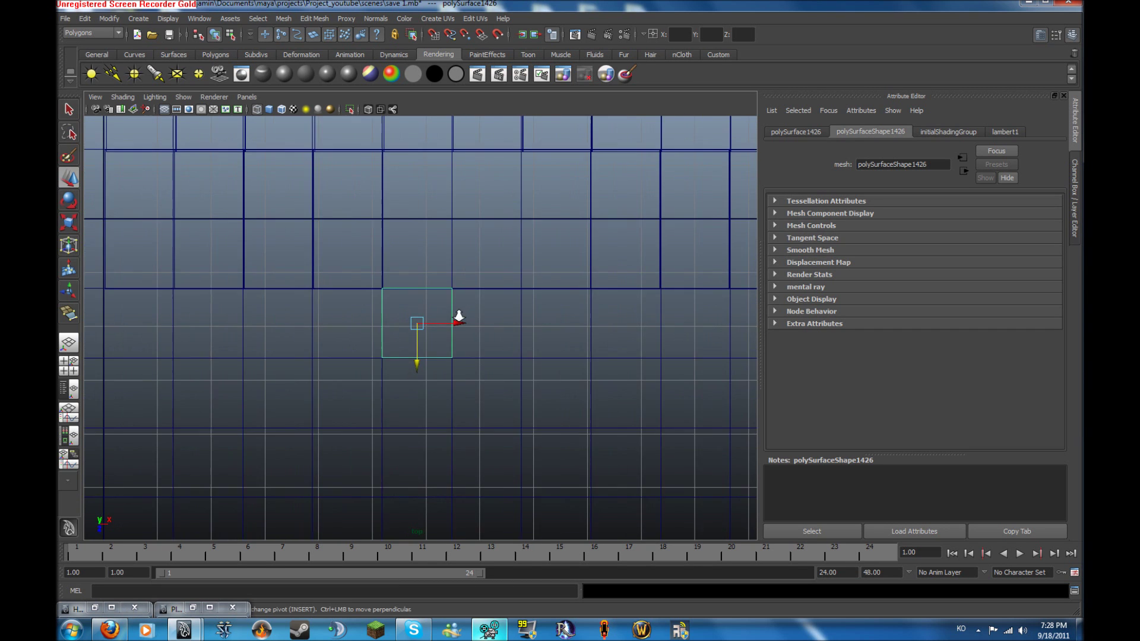
{"action": "scroll", "coordinate": [437, 316], "scroll_direction": "up", "scroll_amount": 2}
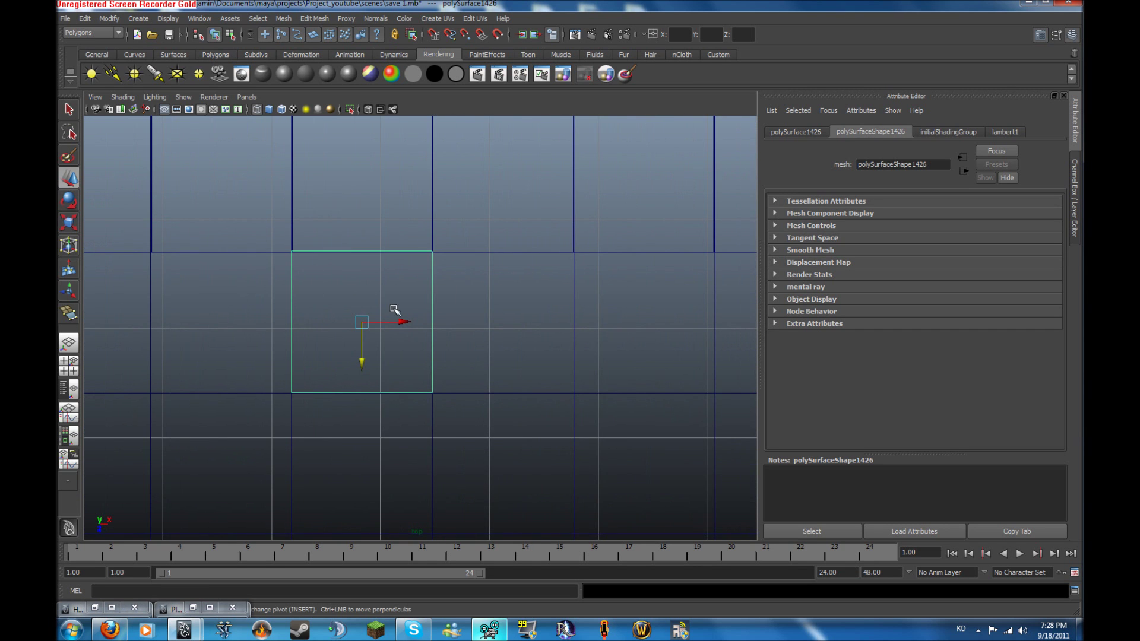
{"action": "key", "text": "ctrl+d"}
{"action": "left_click_drag", "start_coordinate": [409, 326], "coordinate": [550, 325]}
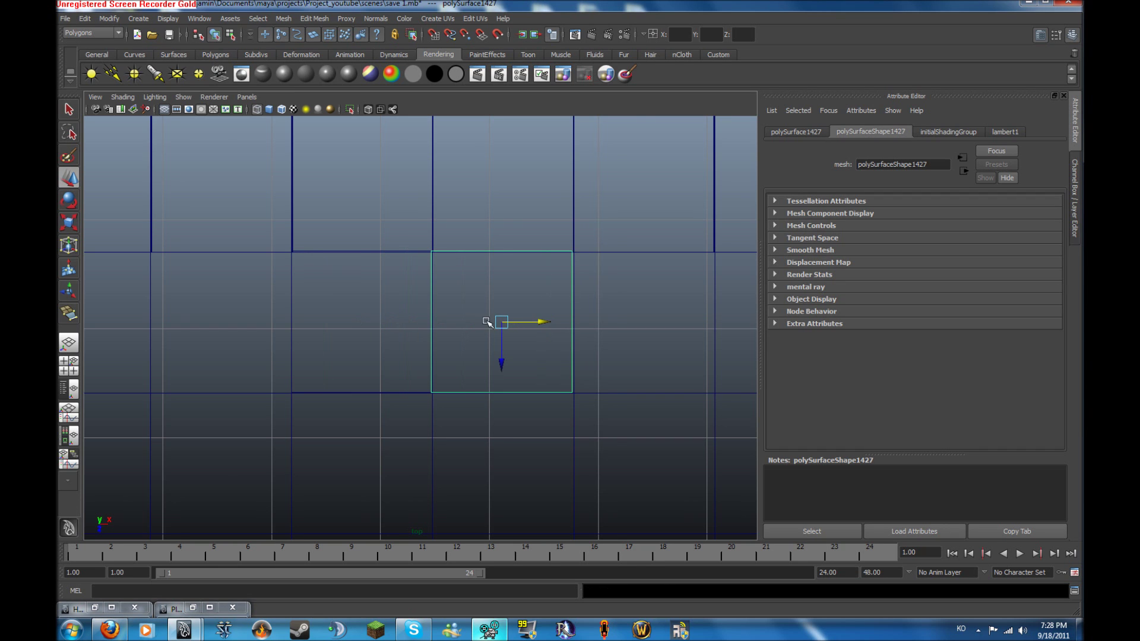
{"action": "middle_click_drag", "start_coordinate": [419, 290], "coordinate": [481, 290], "text": "alt"}
{"action": "scroll", "coordinate": [692, 325], "scroll_direction": "up", "scroll_amount": 2}
{"action": "scroll", "coordinate": [392, 264], "scroll_direction": "up", "scroll_amount": 5}
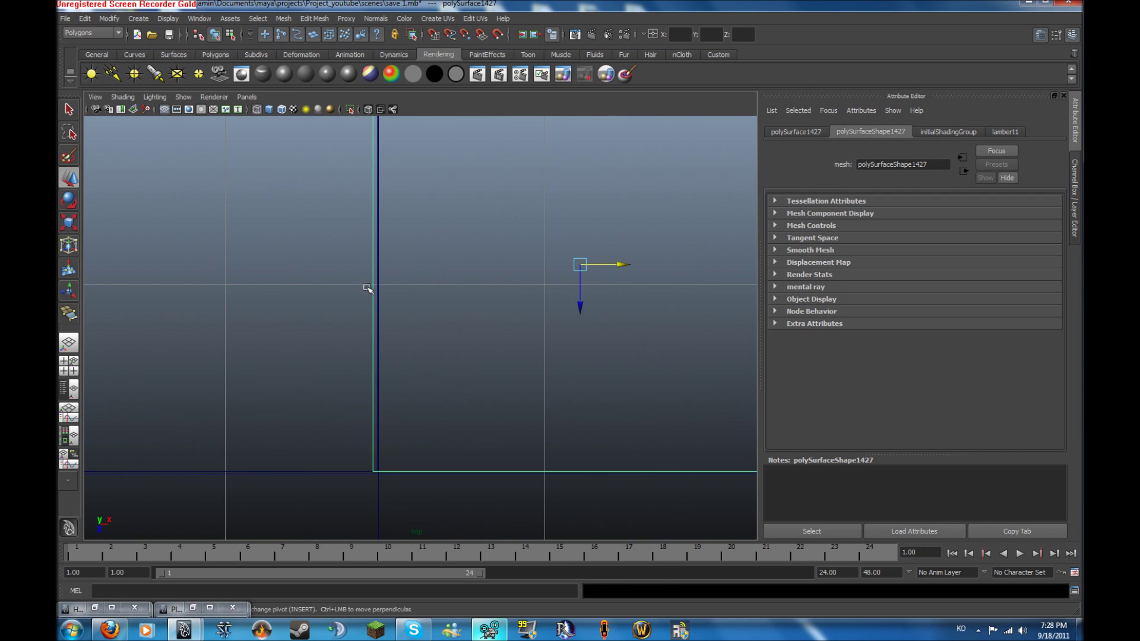
{"action": "key", "text": "space"}
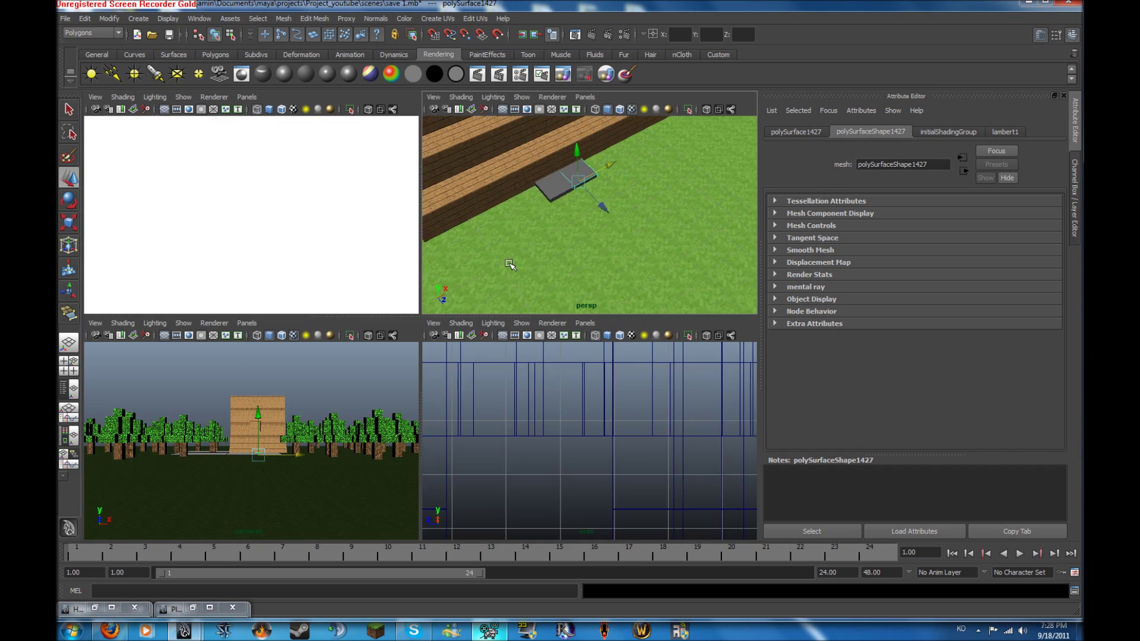
{"action": "key", "text": "space"}
{"action": "right_click_drag", "start_coordinate": [513, 249], "coordinate": [476, 322], "text": "alt"}
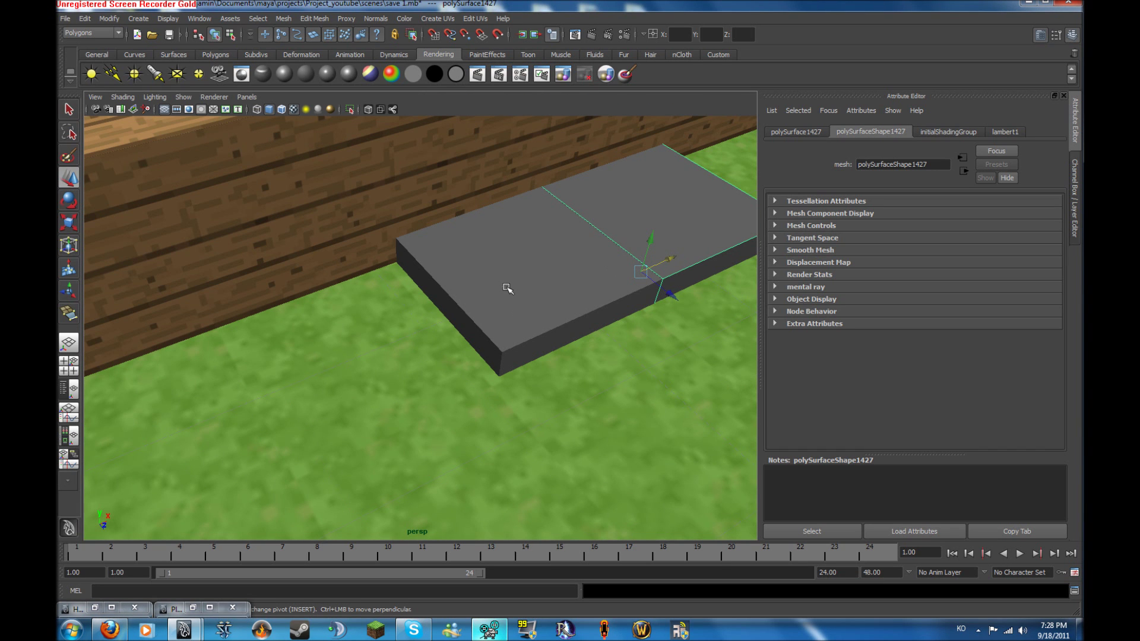
{"action": "scroll", "coordinate": [490, 326], "scroll_direction": "down", "scroll_amount": 5}
{"action": "left_click", "coordinate": [448, 306]}
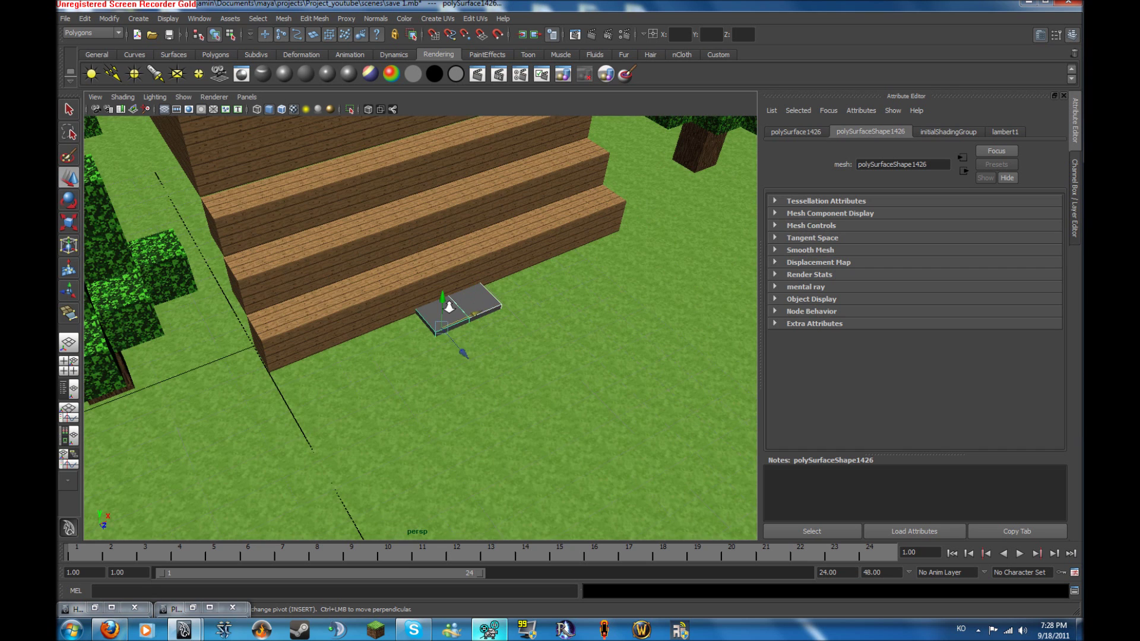
{"action": "right_click_drag", "start_coordinate": [448, 305], "coordinate": [544, 298], "text": "alt"}
{"action": "mouse_move", "coordinate": [545, 298]}
{"action": "left_mouse_down"}
{"action": "mouse_move", "coordinate": [558, 356]}
{"action": "mouse_move", "coordinate": [733, 522]}
{"action": "left_mouse_up"}
{"action": "key", "text": "ctrl+d"}
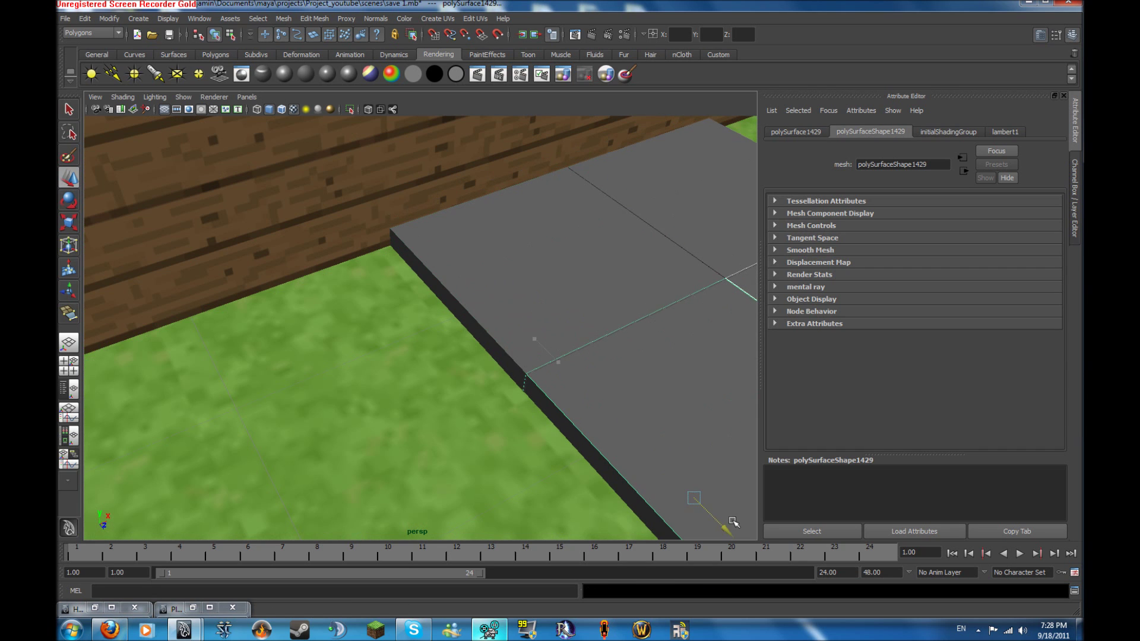
{"action": "scroll", "coordinate": [624, 407], "scroll_direction": "down", "scroll_amount": 5}
{"action": "key", "text": "ctrl+d"}
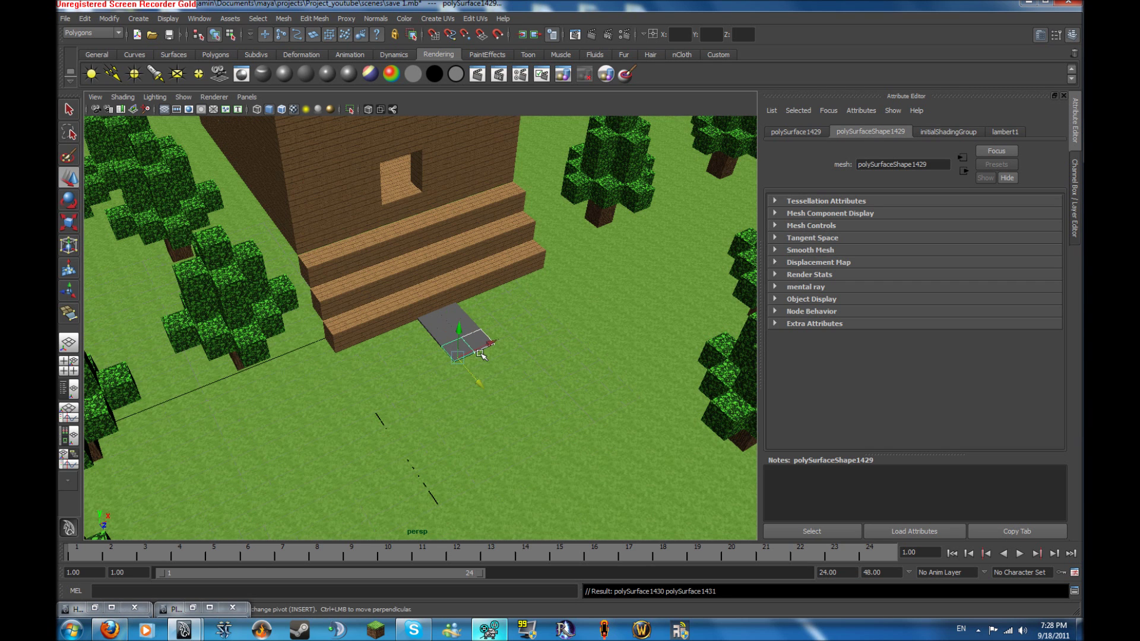
{"action": "left_click_drag", "start_coordinate": [470, 343], "coordinate": [490, 358]}
{"action": "key", "text": "ctrl+d"}
{"action": "middle_click_drag", "start_coordinate": [490, 358], "coordinate": [562, 376]}
{"action": "scroll", "coordinate": [563, 375], "scroll_direction": "down", "scroll_amount": 5}
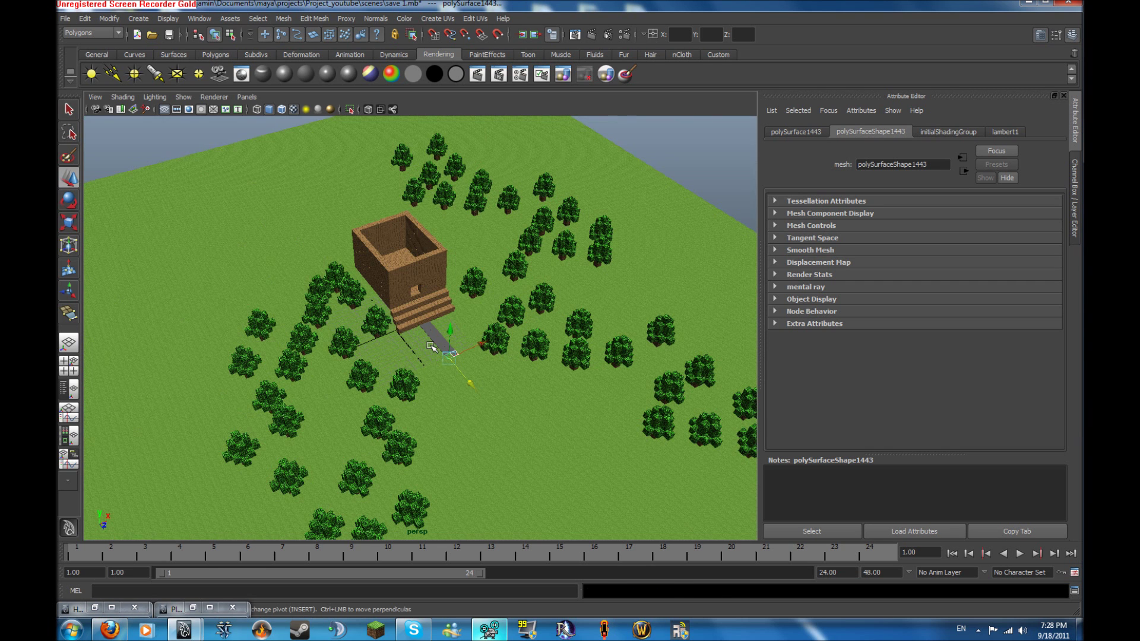
{"action": "key", "text": "ctrl+z"}
{"action": "key", "text": "ctrl+z"}
{"action": "key", "text": "ctrl+z"}
{"action": "key", "text": "ctrl+z"}
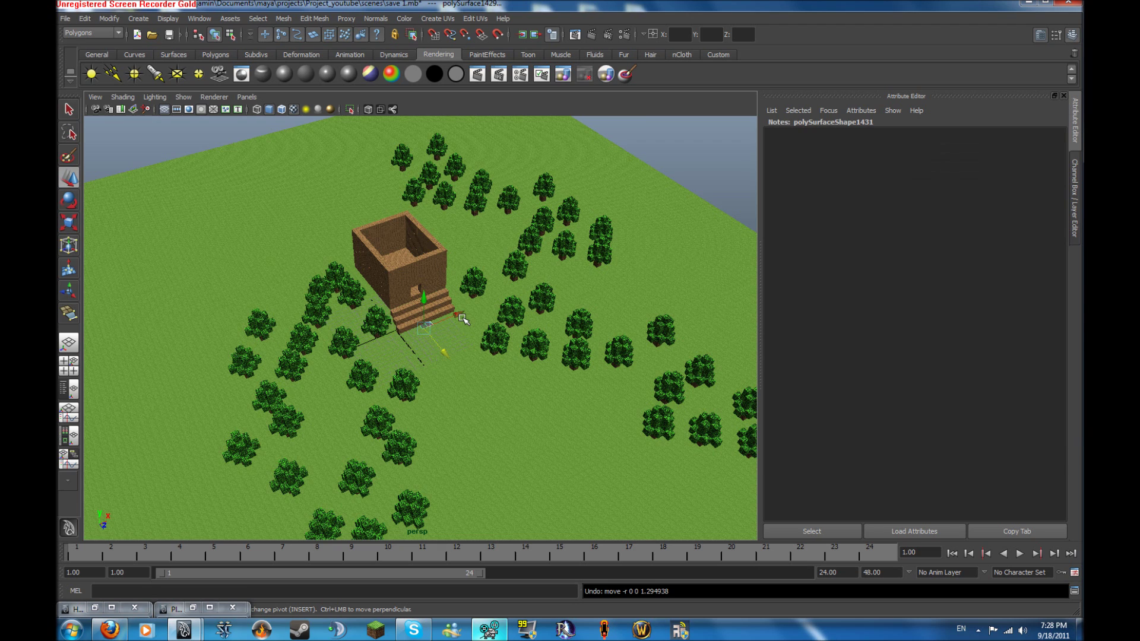
{"action": "key", "text": "ctrl+z"}
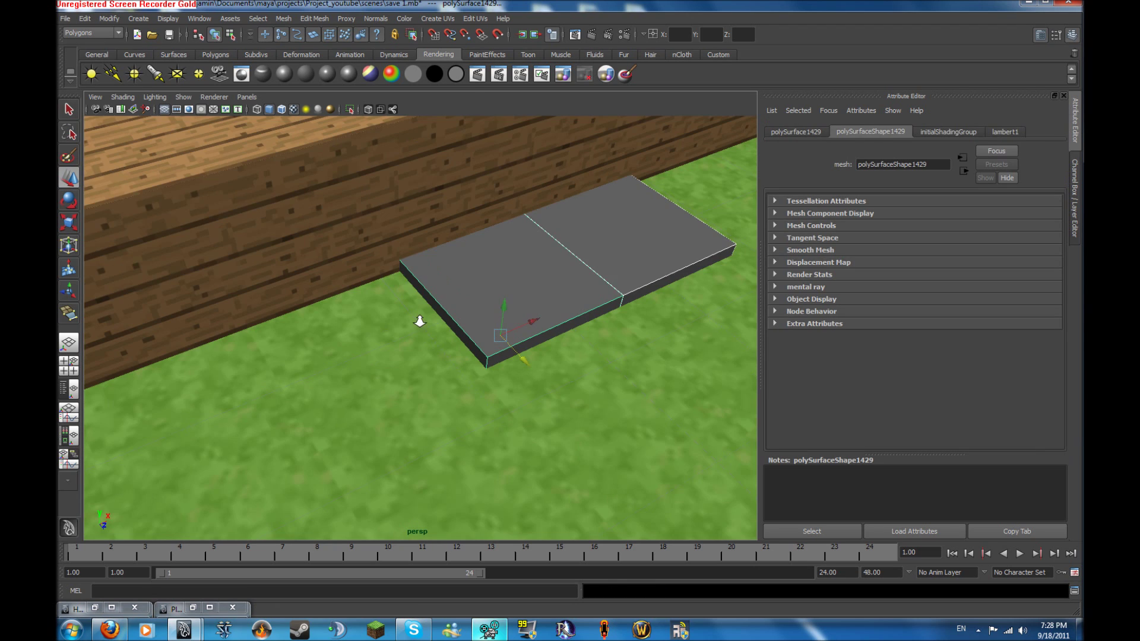
Undo four slab moves and duplicates, leaving one grey slab by the stairs.
{"action": "key", "text": "ctrl+z"}
{"action": "key", "text": "ctrl+z"}
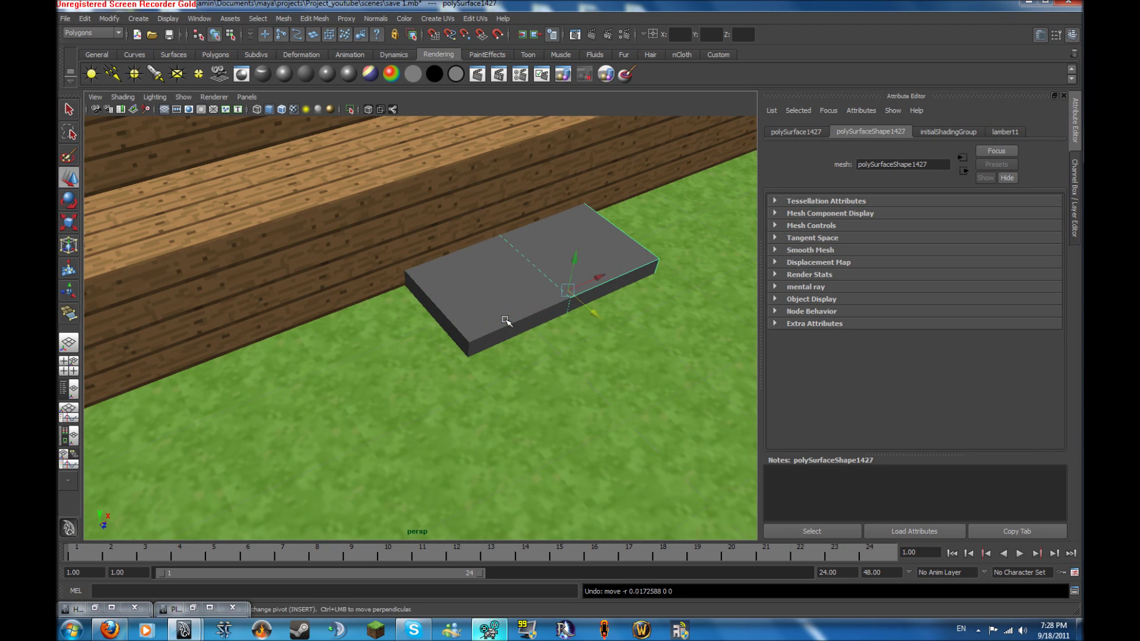
{"action": "key", "text": "ctrl+z"}
{"action": "key", "text": "ctrl+z"}
{"action": "key", "text": "ctrl+z"}
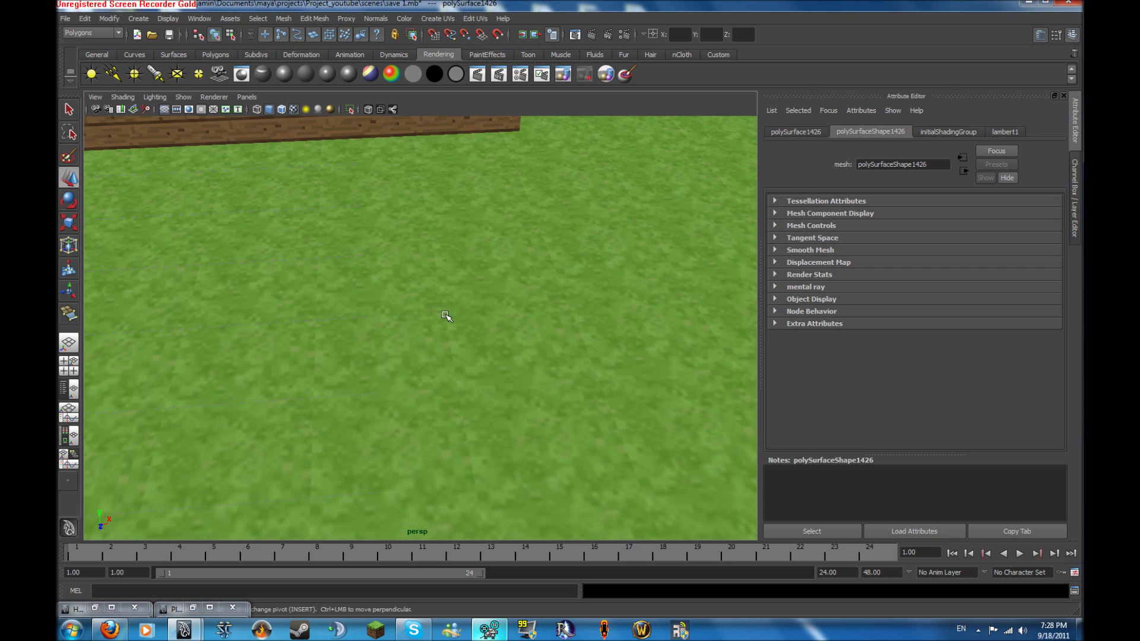
{"action": "key", "text": "ctrl+z"}
{"action": "key", "text": "ctrl+z"}
{"action": "key", "text": "ctrl+z"}
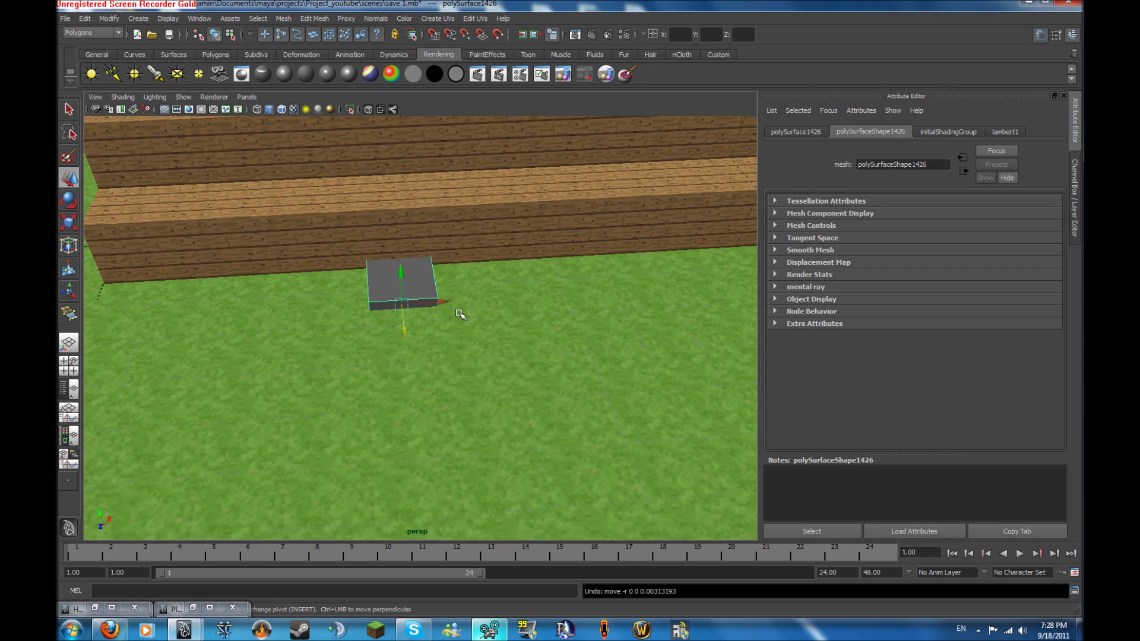
{"action": "key", "text": "ctrl+z"}
{"action": "left_click", "coordinate": [111, 607]}
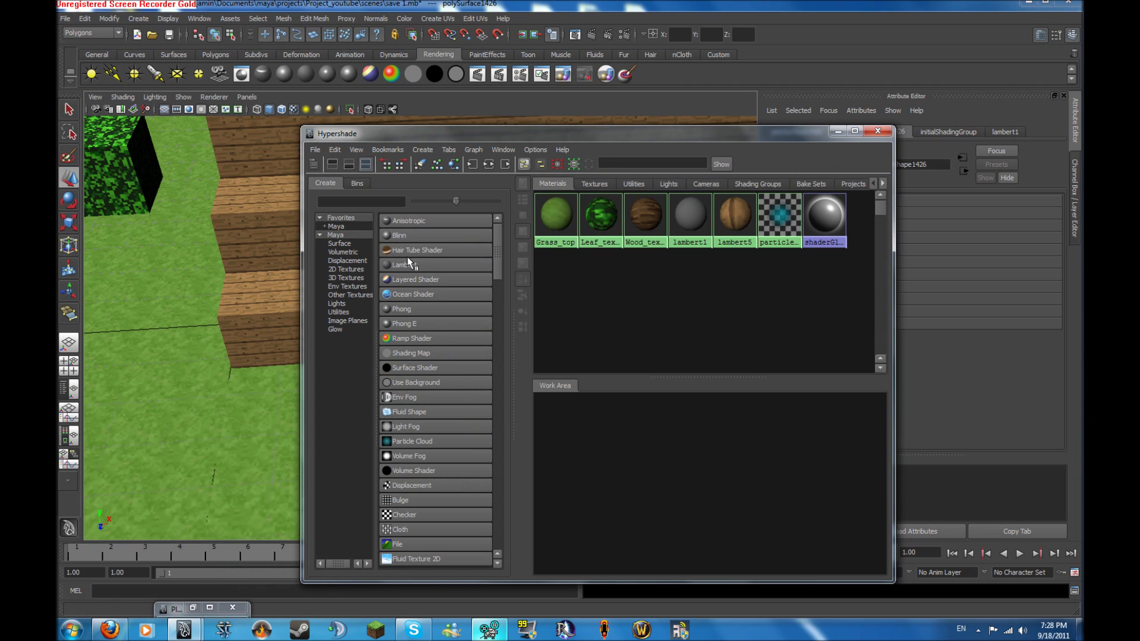
Create a new Lambert material in the Hypershade work area.
{"action": "left_click", "coordinate": [403, 265]}
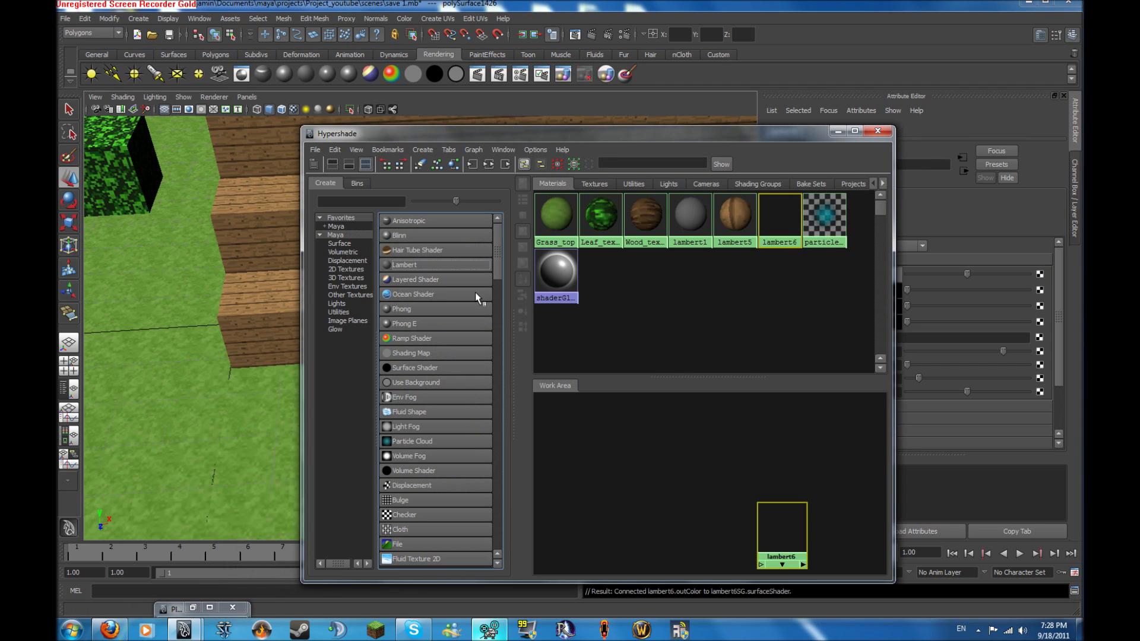
{"action": "left_click_drag", "start_coordinate": [782, 529], "coordinate": [627, 438]}
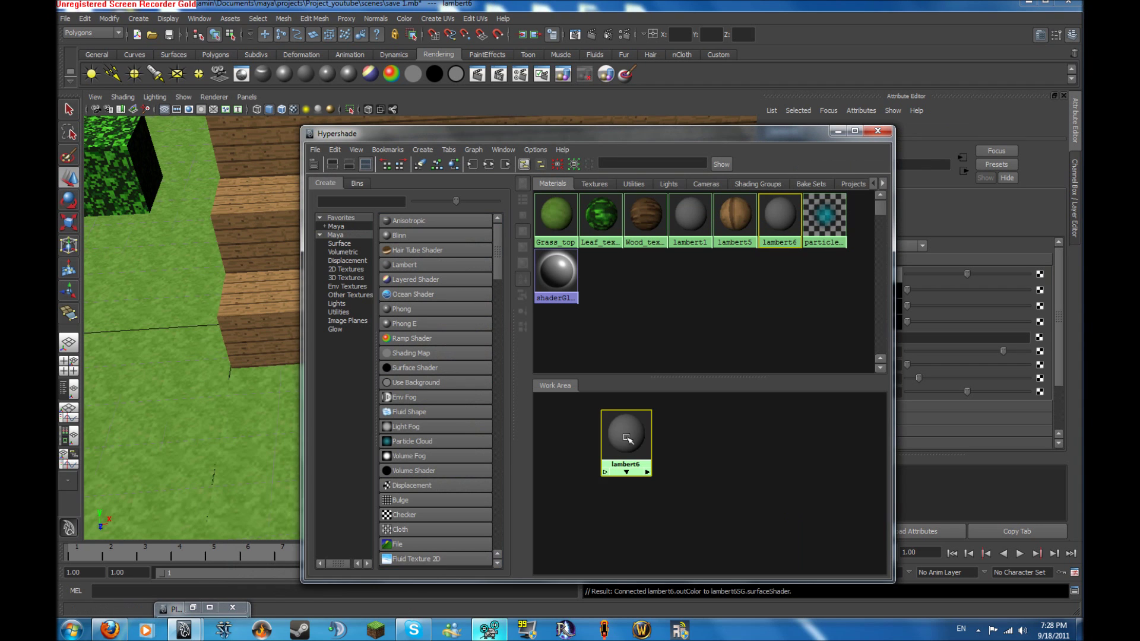
{"action": "left_click", "coordinate": [834, 132]}
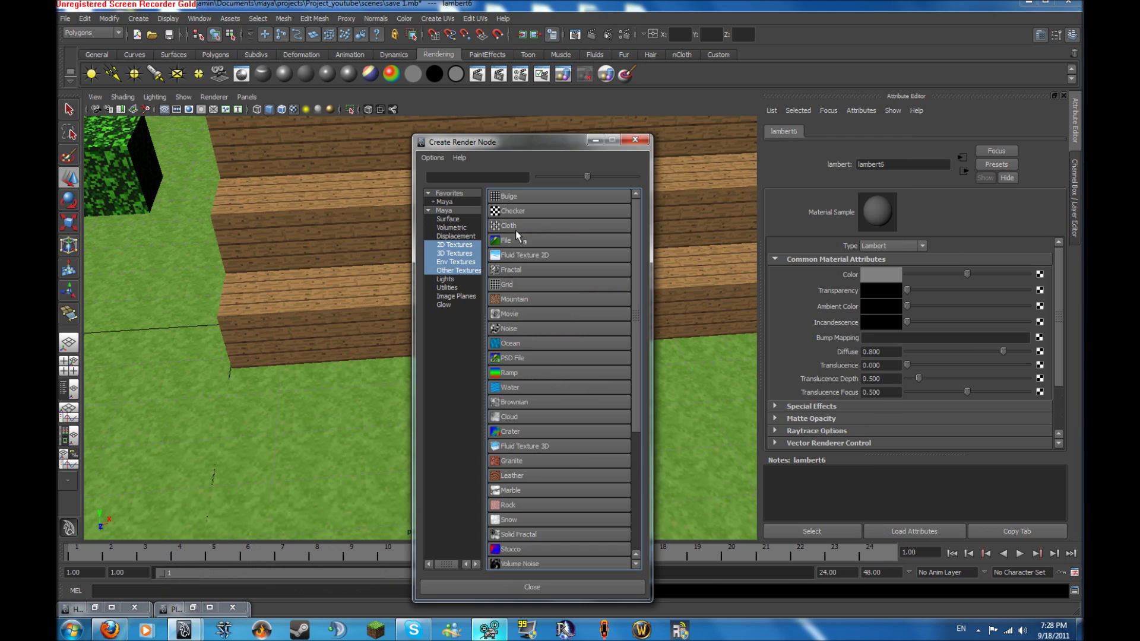
Map cobblestone.png as a File texture on the Lambert's Color.
{"action": "left_click", "coordinate": [510, 246]}
{"action": "left_click", "coordinate": [996, 307]}
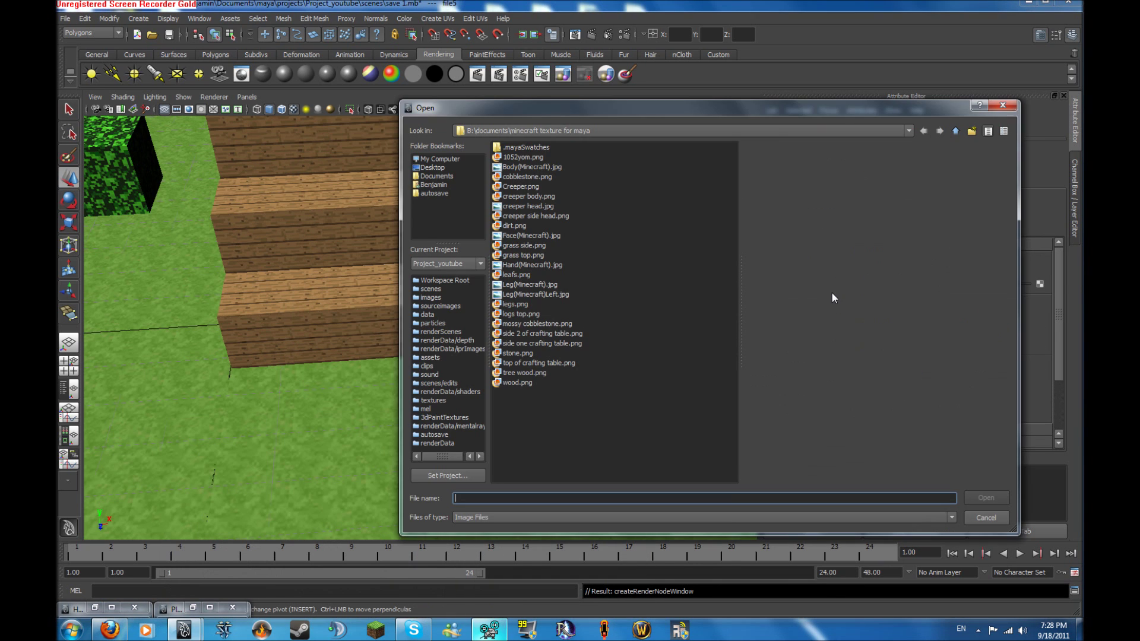
{"action": "left_click", "coordinate": [533, 326]}
{"action": "key", "text": "Up"}
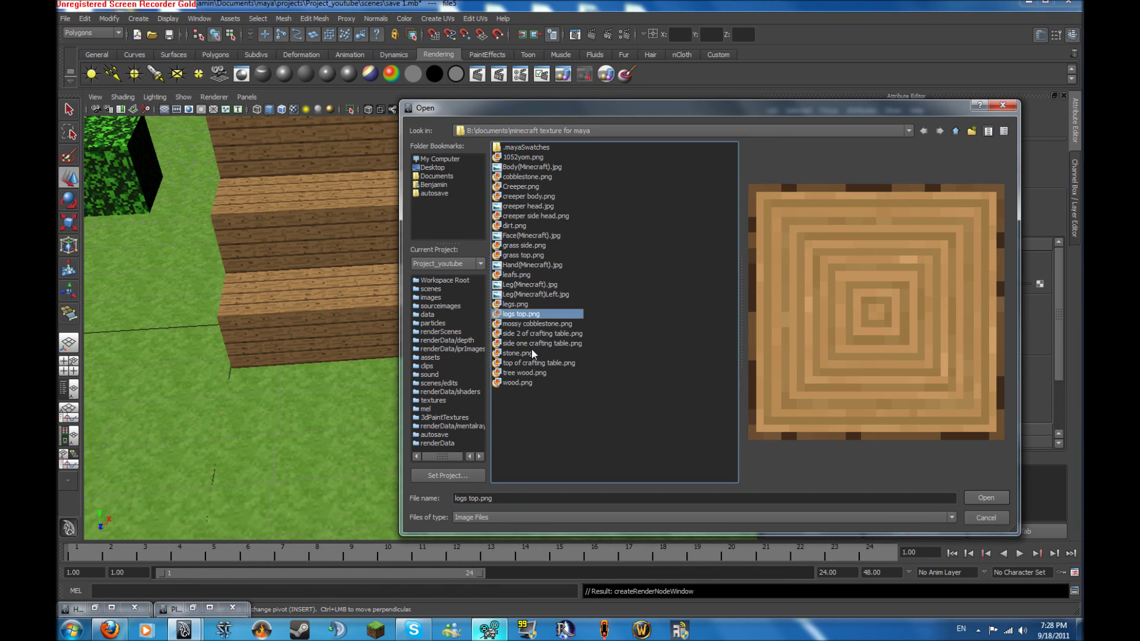
{"action": "key", "text": "Up"}
{"action": "key", "text": "Up"}
{"action": "key", "text": "Up"}
{"action": "key", "text": "Up"}
{"action": "key", "text": "Up"}
{"action": "key", "text": "Up"}
{"action": "key", "text": "Up"}
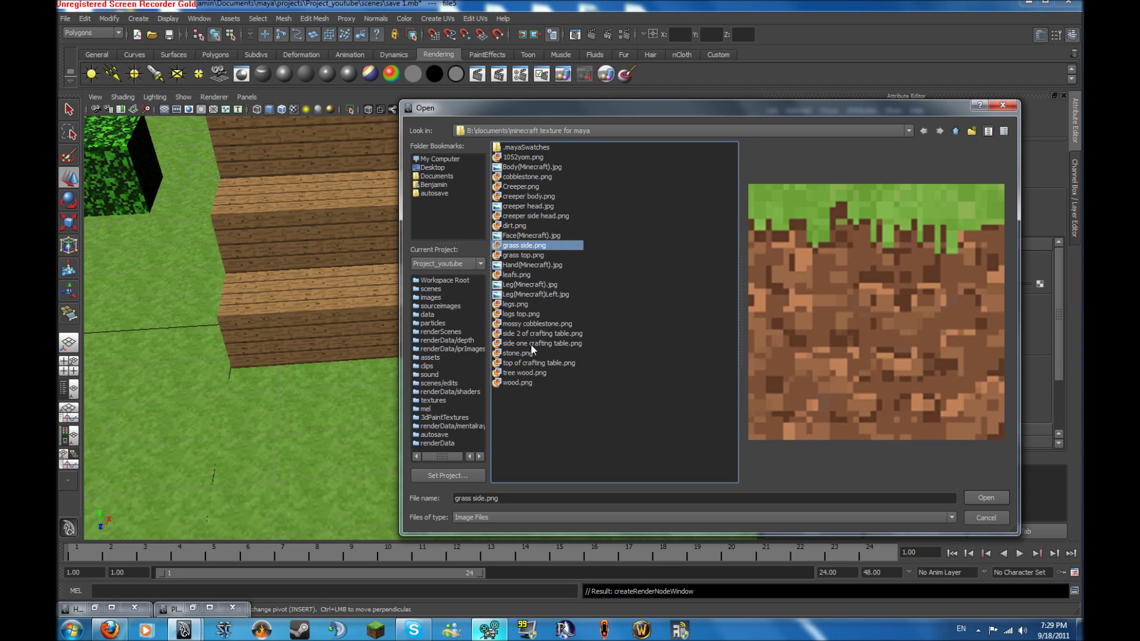
{"action": "key", "text": "Up"}
{"action": "key", "text": "Up"}
{"action": "key", "text": "Up"}
{"action": "key", "text": "Up"}
{"action": "key", "text": "Up"}
{"action": "key", "text": "Up"}
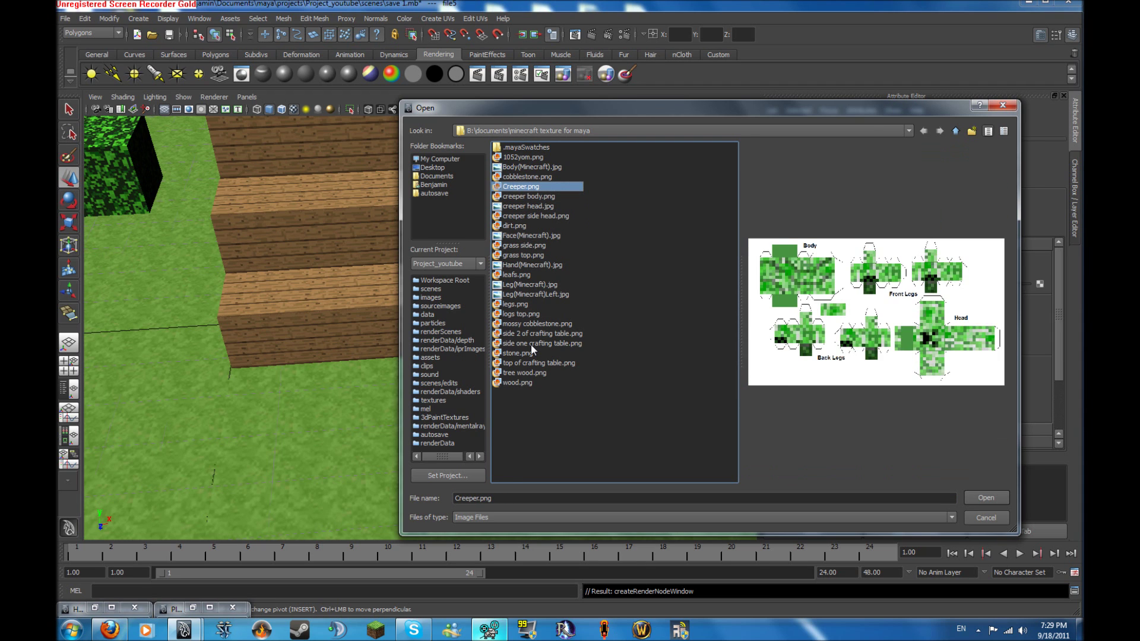
{"action": "key", "text": "Up"}
{"action": "key", "text": "Return"}
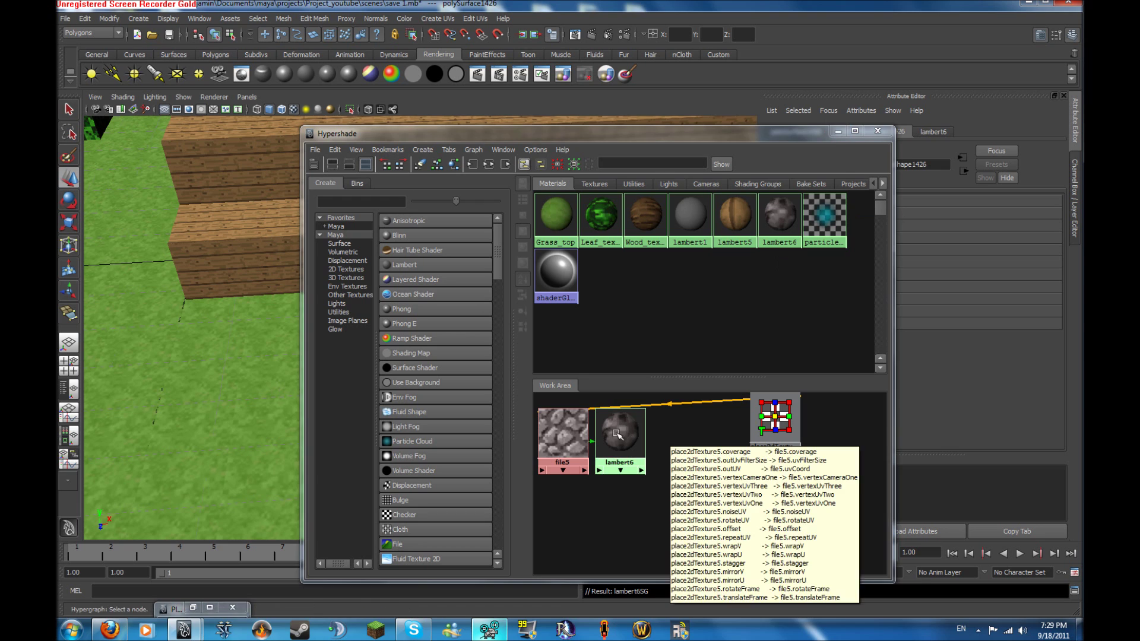
Rename the lambert material to 'cobblestone' and select the stone slab by the stairs.
{"action": "left_click", "coordinate": [840, 132]}
{"action": "double_click", "coordinate": [881, 161]}
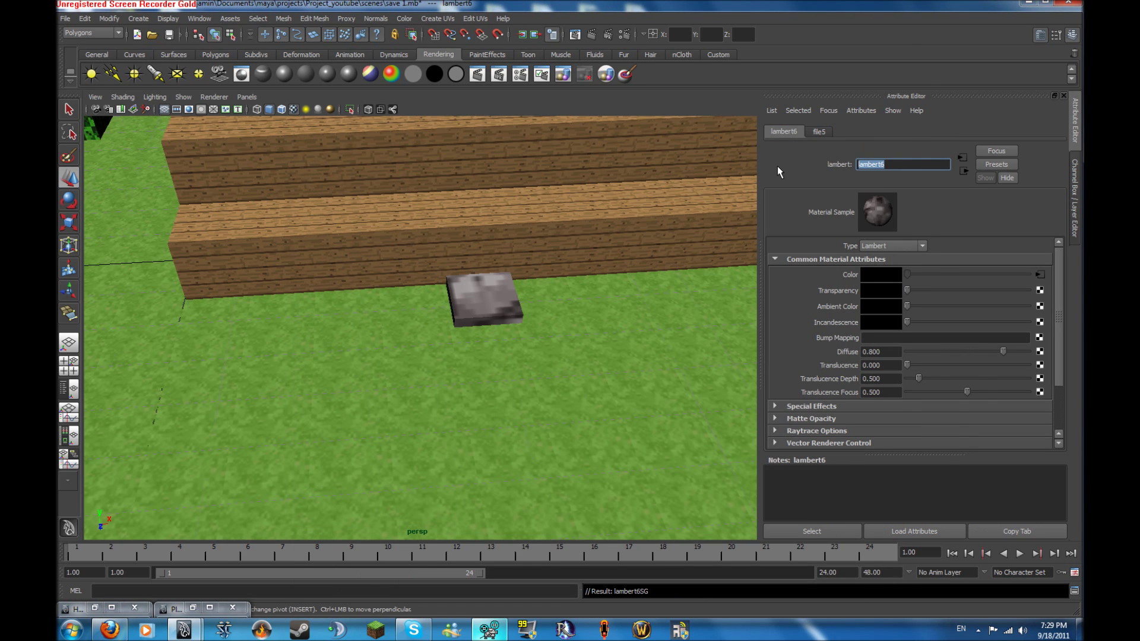
{"action": "type", "text": "cobblestone"}
{"action": "key", "text": "Return"}
{"action": "scroll", "coordinate": [543, 268], "scroll_direction": "up", "scroll_amount": 3}
{"action": "left_click", "coordinate": [543, 267]}
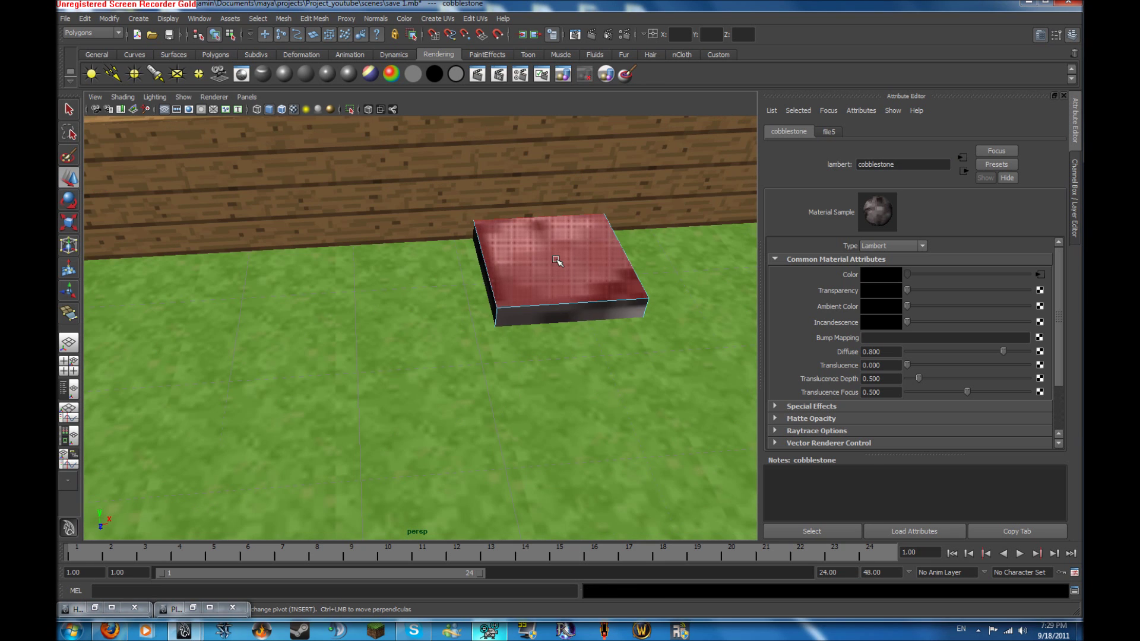
{"action": "left_click_drag", "start_coordinate": [544, 268], "coordinate": [539, 237], "text": "alt"}
{"action": "left_click", "coordinate": [451, 19]}
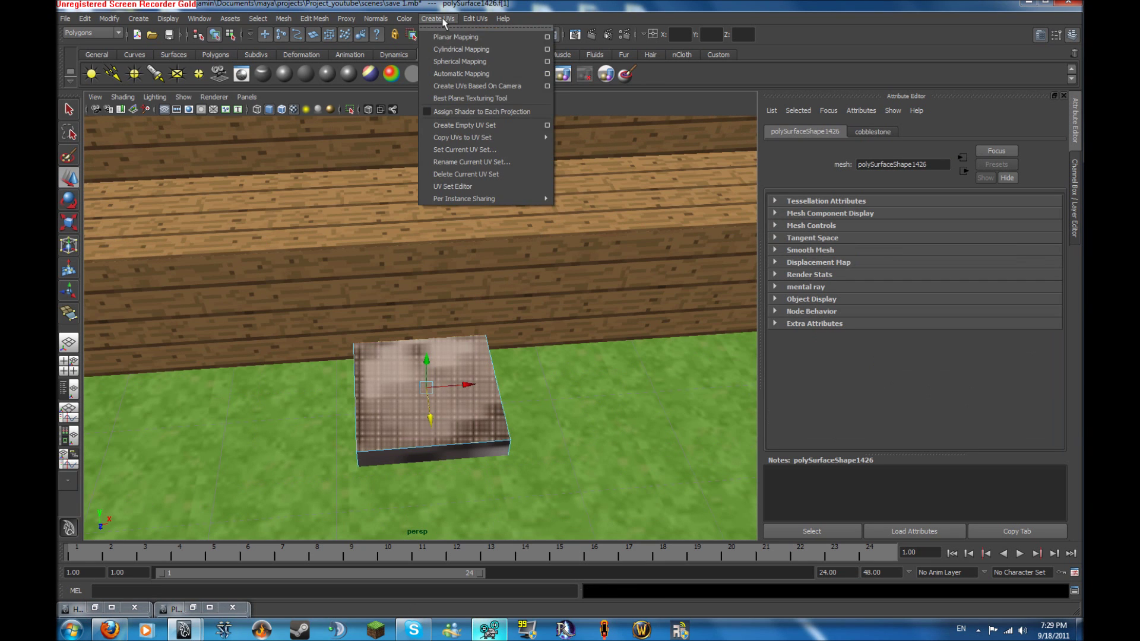
Apply a Y-axis planar UV projection to the cobblestone block, then reselect the block.
{"action": "left_click", "coordinate": [548, 37]}
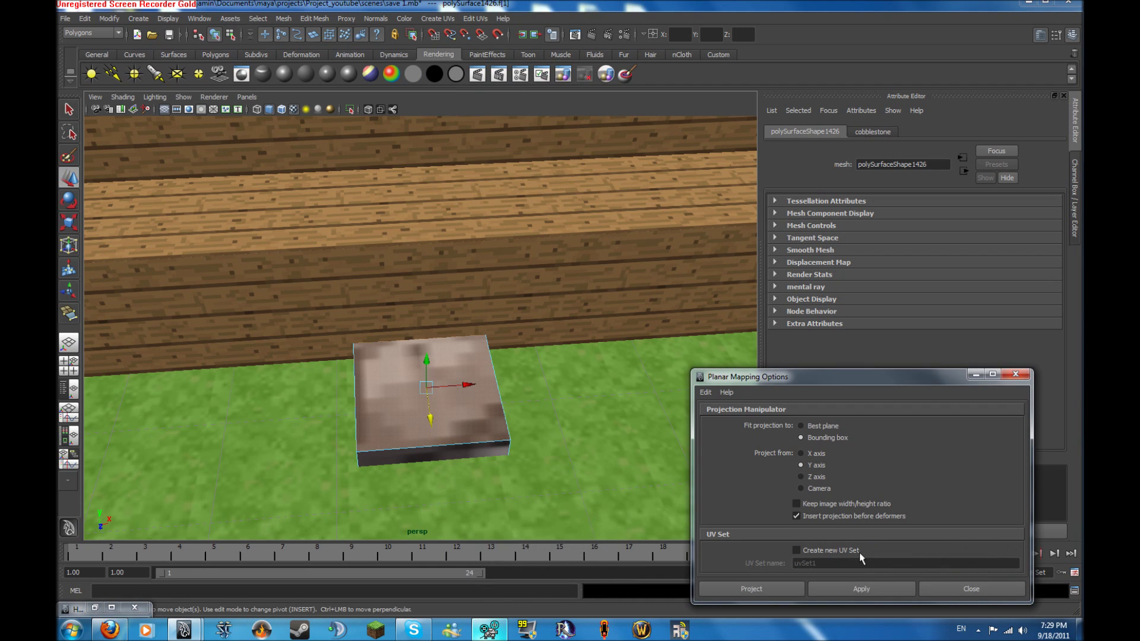
{"action": "left_click", "coordinate": [860, 588]}
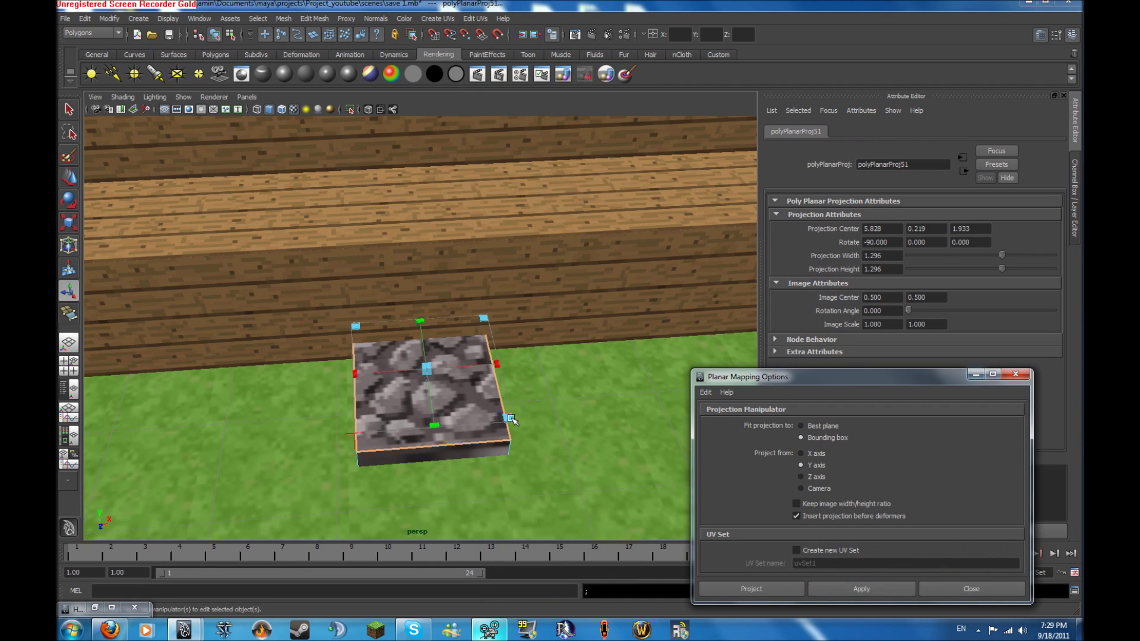
{"action": "mouse_move", "coordinate": [513, 420]}
{"action": "left_mouse_down", "text": "alt"}
{"action": "mouse_move", "coordinate": [517, 364]}
{"action": "mouse_move", "coordinate": [576, 228]}
{"action": "mouse_move", "coordinate": [579, 292]}
{"action": "mouse_move", "coordinate": [534, 320]}
{"action": "left_mouse_up", "text": "alt"}
{"action": "right_click", "coordinate": [576, 227]}
{"action": "left_click", "coordinate": [579, 292]}
Scale the cobblestone block down in Y into a thin slab.
{"action": "left_click", "coordinate": [719, 55]}
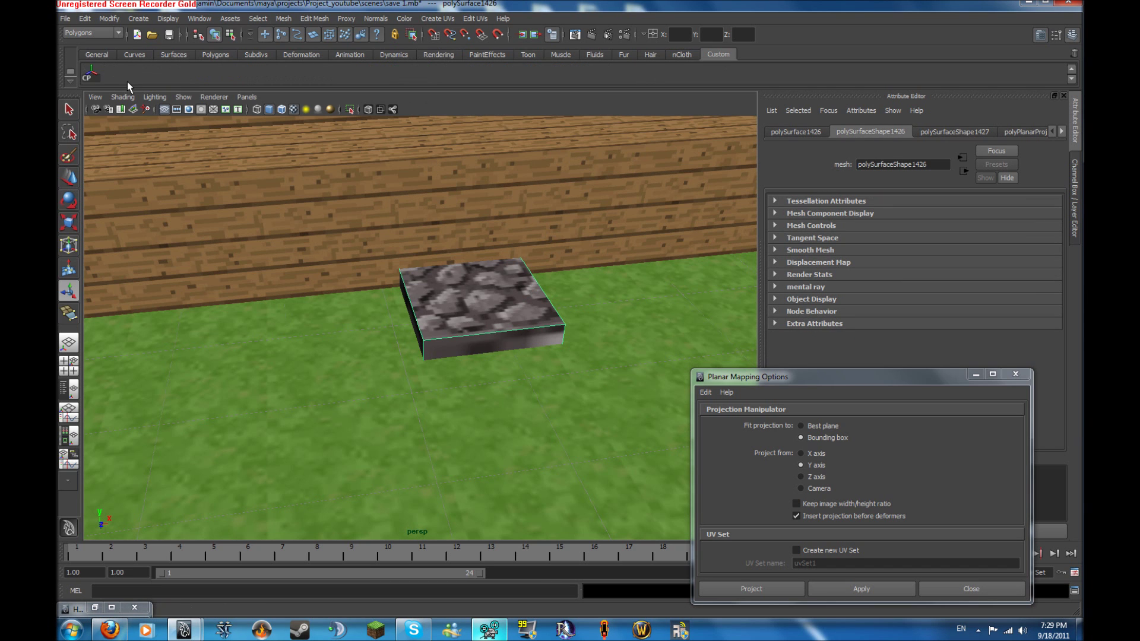
{"action": "key", "text": "w"}
{"action": "key", "text": "r"}
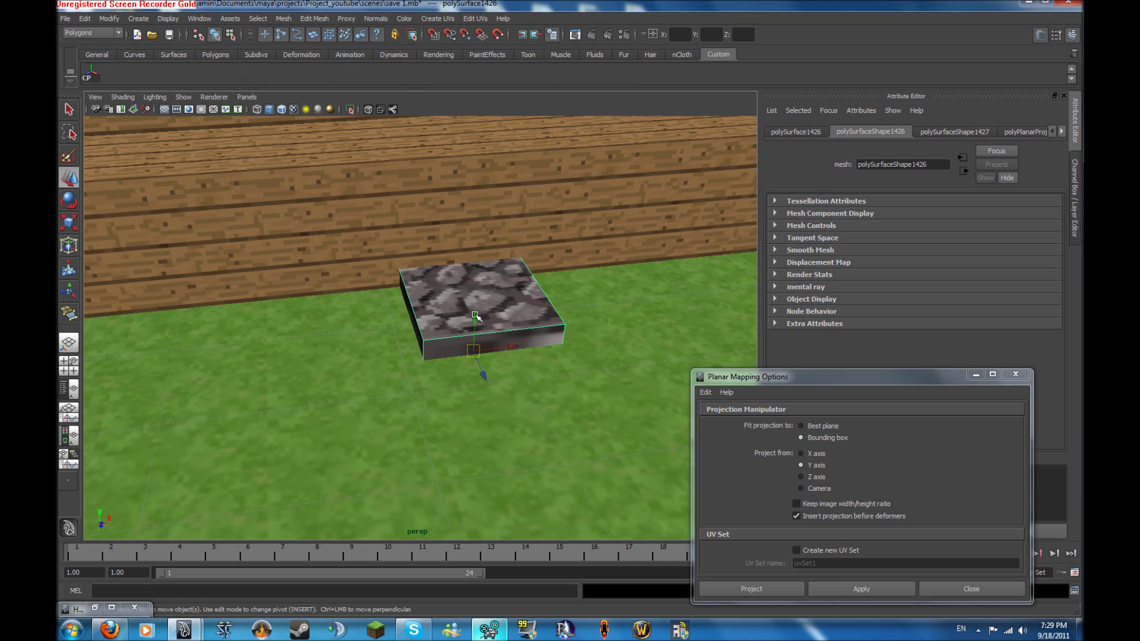
{"action": "left_click_drag", "start_coordinate": [475, 316], "coordinate": [476, 330]}
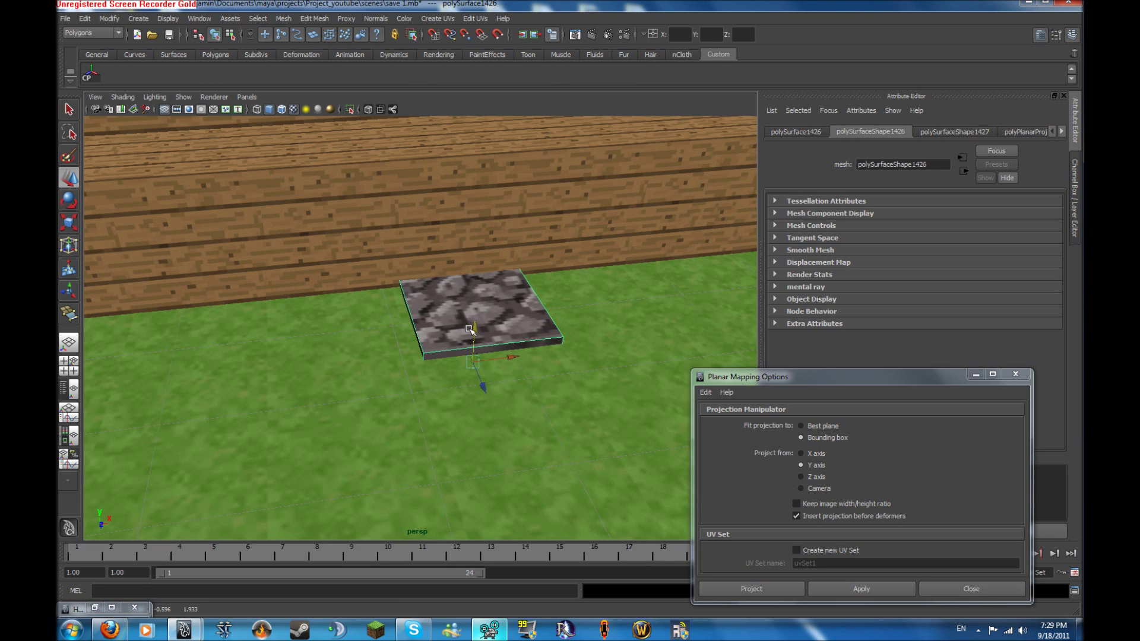
{"action": "key", "text": "w"}
{"action": "left_click_drag", "start_coordinate": [476, 329], "coordinate": [381, 343], "text": "alt"}
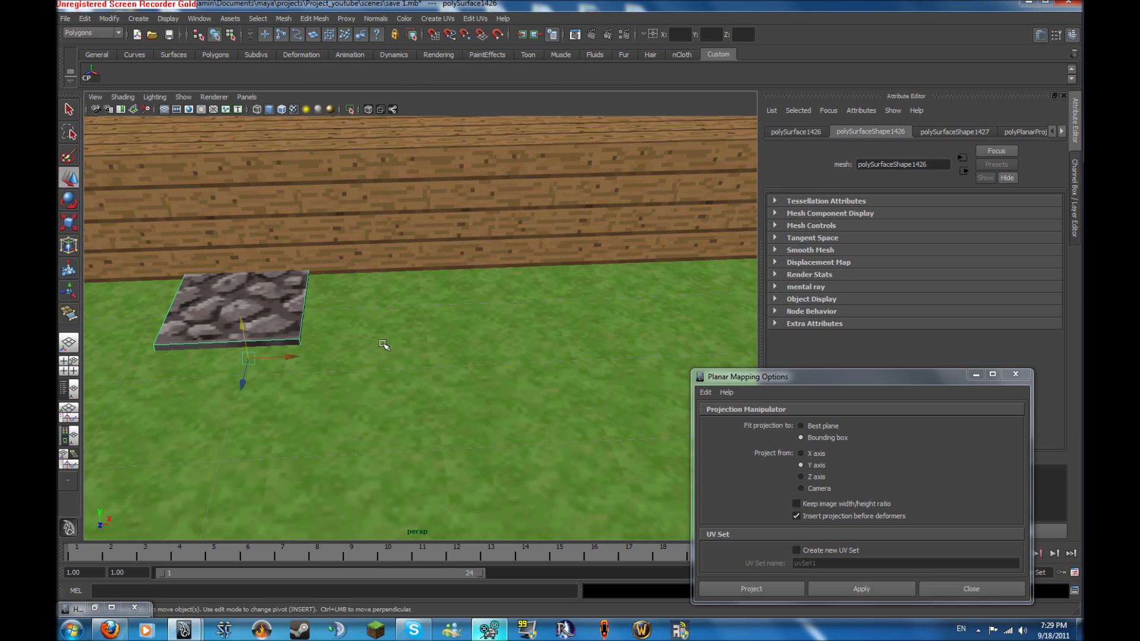
Duplicate the slab into tiles placed beside the original, toward the wooden steps.
{"action": "key", "text": "ctrl+d"}
{"action": "mouse_move", "coordinate": [263, 353]}
{"action": "left_mouse_down"}
{"action": "mouse_move", "coordinate": [397, 355]}
{"action": "mouse_move", "coordinate": [392, 294]}
{"action": "mouse_move", "coordinate": [357, 288]}
{"action": "mouse_move", "coordinate": [579, 306]}
{"action": "left_mouse_up"}
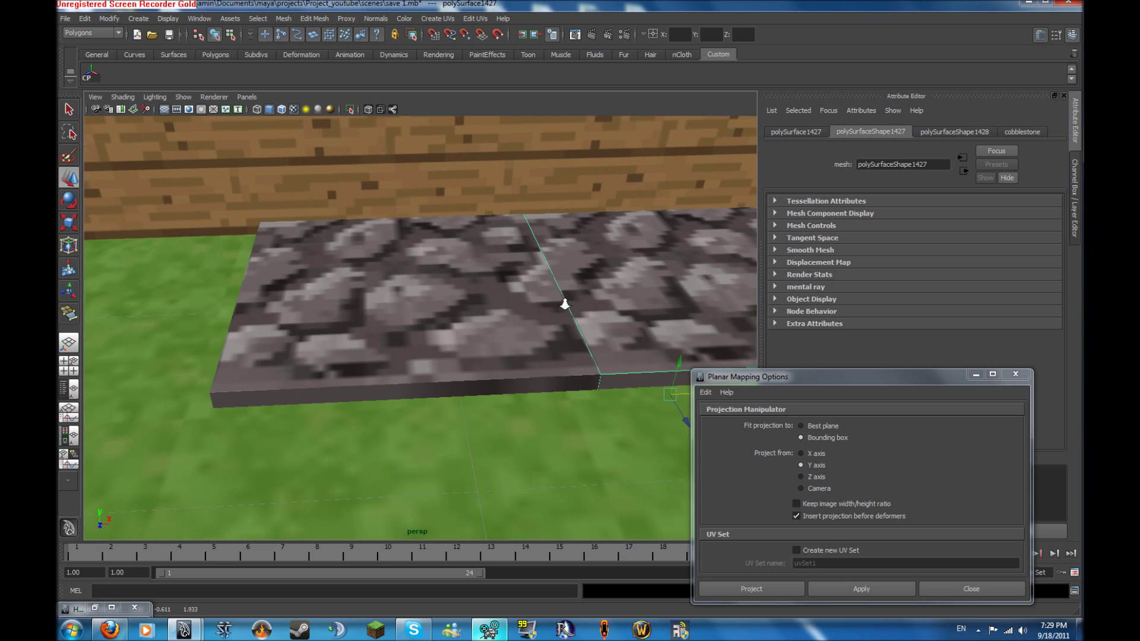
{"action": "right_click_drag", "start_coordinate": [560, 300], "coordinate": [407, 331], "text": "alt"}
{"action": "mouse_move", "coordinate": [407, 330]}
{"action": "left_mouse_down", "text": "alt"}
{"action": "mouse_move", "coordinate": [580, 344]}
{"action": "mouse_move", "coordinate": [537, 308]}
{"action": "left_mouse_up", "text": "alt"}
{"action": "key", "text": "g"}
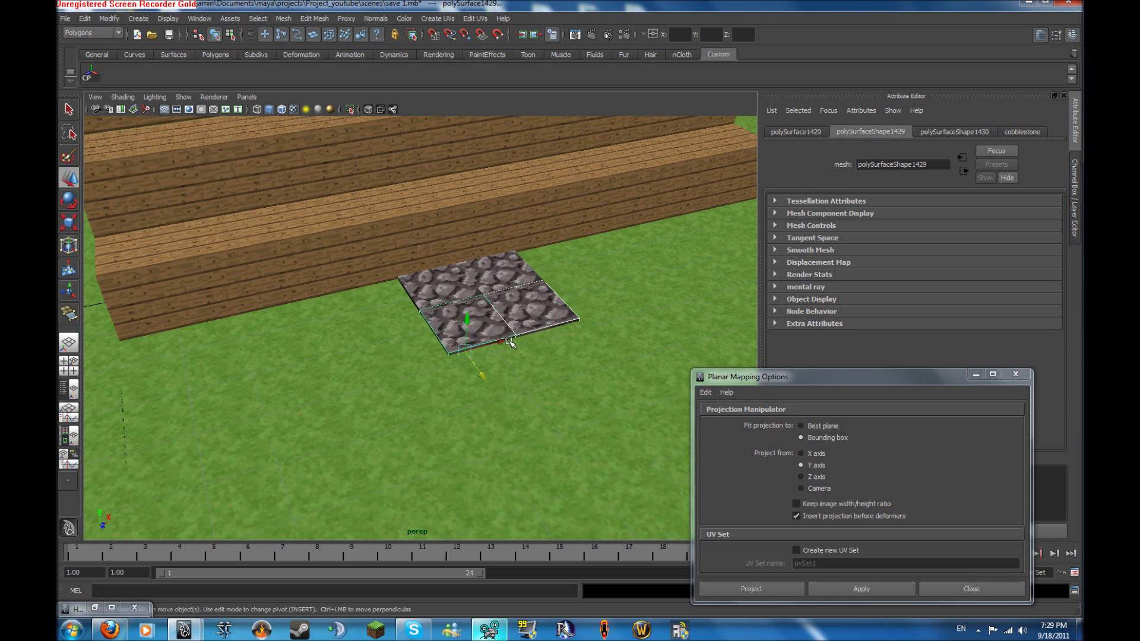
{"action": "mouse_move", "coordinate": [504, 324]}
{"action": "right_mouse_down", "text": "alt"}
{"action": "mouse_move", "coordinate": [540, 336]}
{"action": "mouse_move", "coordinate": [344, 300]}
{"action": "right_mouse_up", "text": "alt"}
Add eight more duplicated cobblestone tiles, extending the path far across the grass.
{"action": "key", "text": "g"}
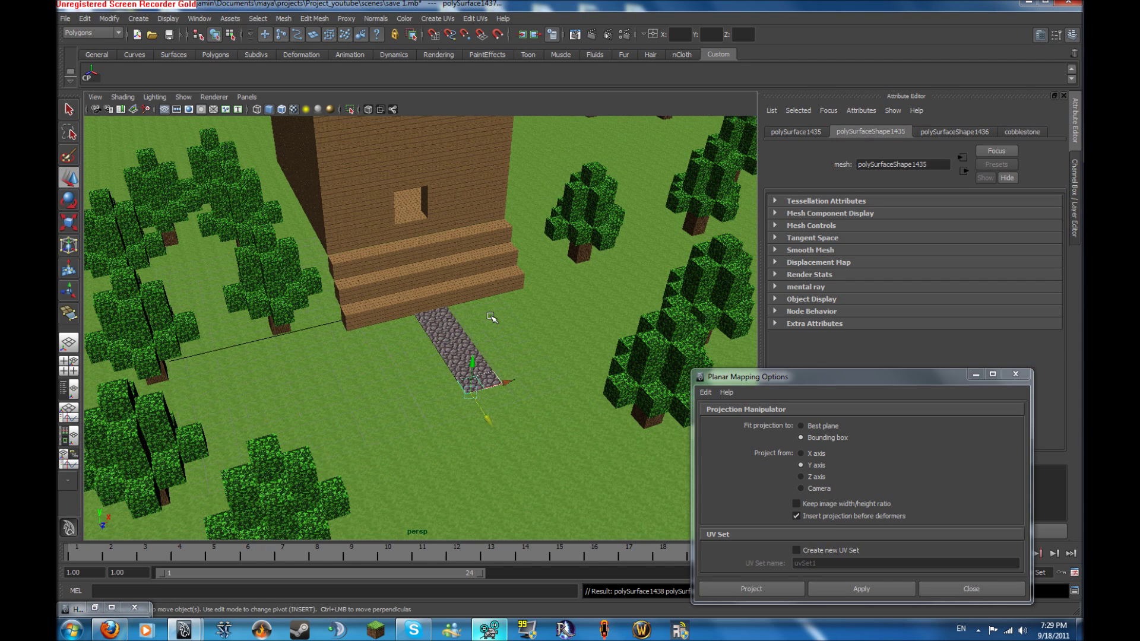
{"action": "key", "text": "g"}
{"action": "key", "text": "g"}
{"action": "key", "text": "g"}
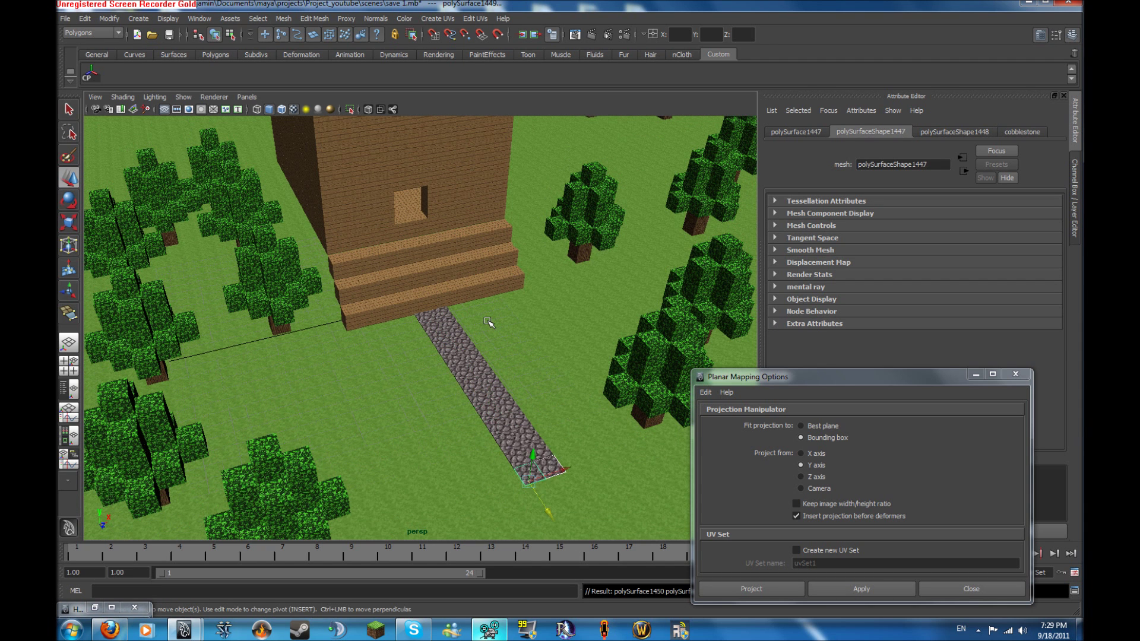
{"action": "mouse_move", "coordinate": [488, 322]}
{"action": "right_mouse_down", "text": "alt"}
{"action": "mouse_move", "coordinate": [401, 294]}
{"action": "mouse_move", "coordinate": [364, 241]}
{"action": "right_mouse_up", "text": "alt"}
{"action": "key", "text": "g"}
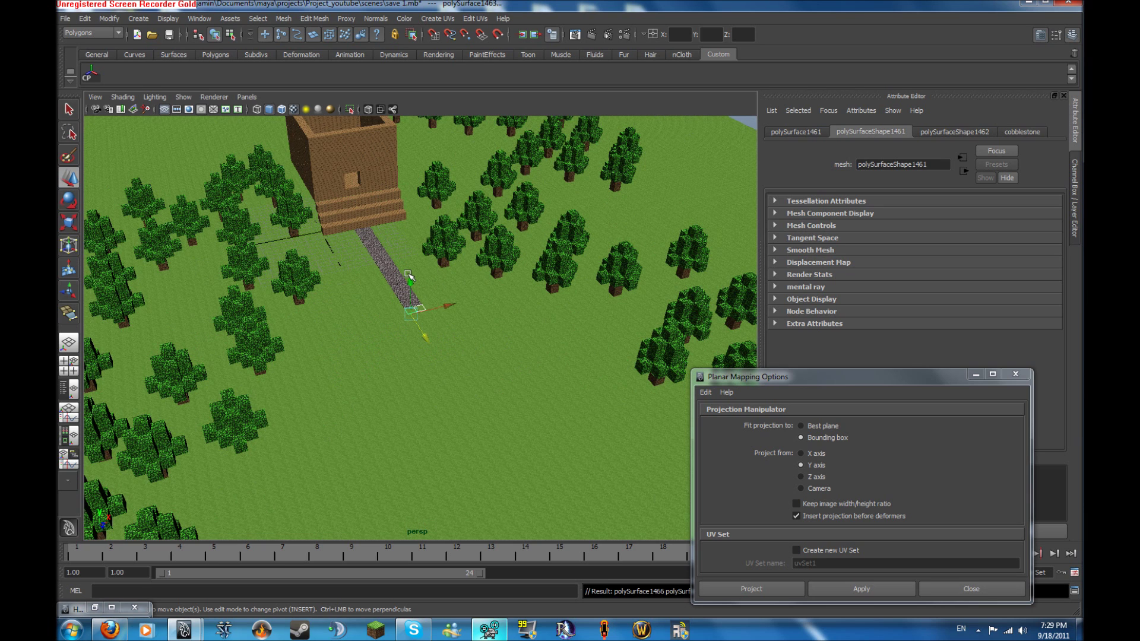
{"action": "key", "text": "g"}
{"action": "key", "text": "g"}
{"action": "key", "text": "g"}
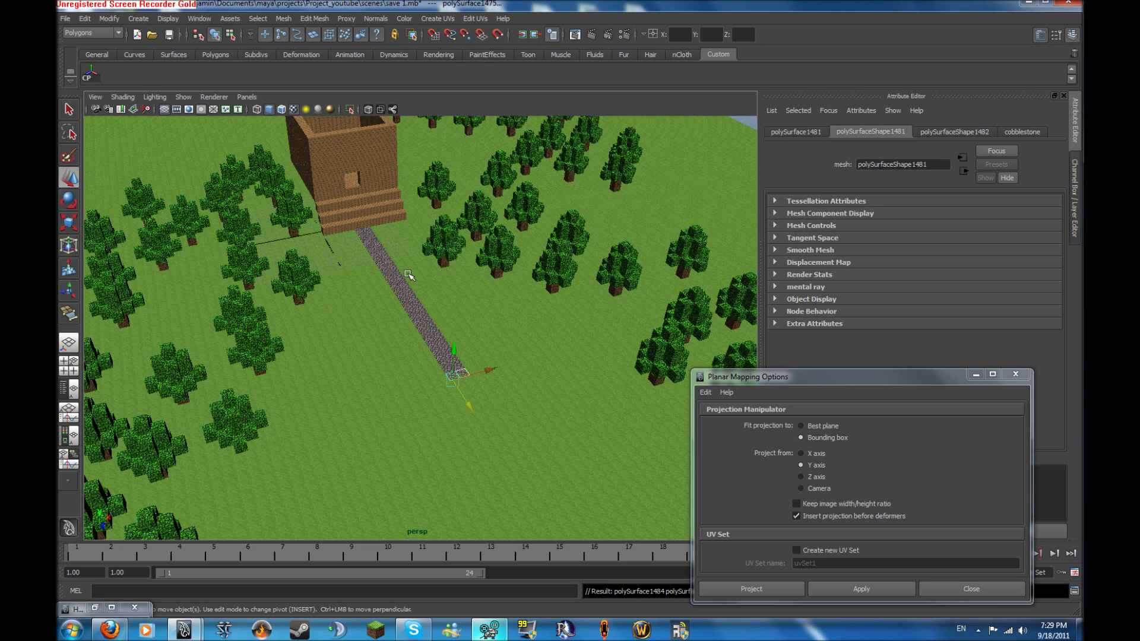
{"action": "key", "text": "g"}
{"action": "key", "text": "g"}
{"action": "key", "text": "g"}
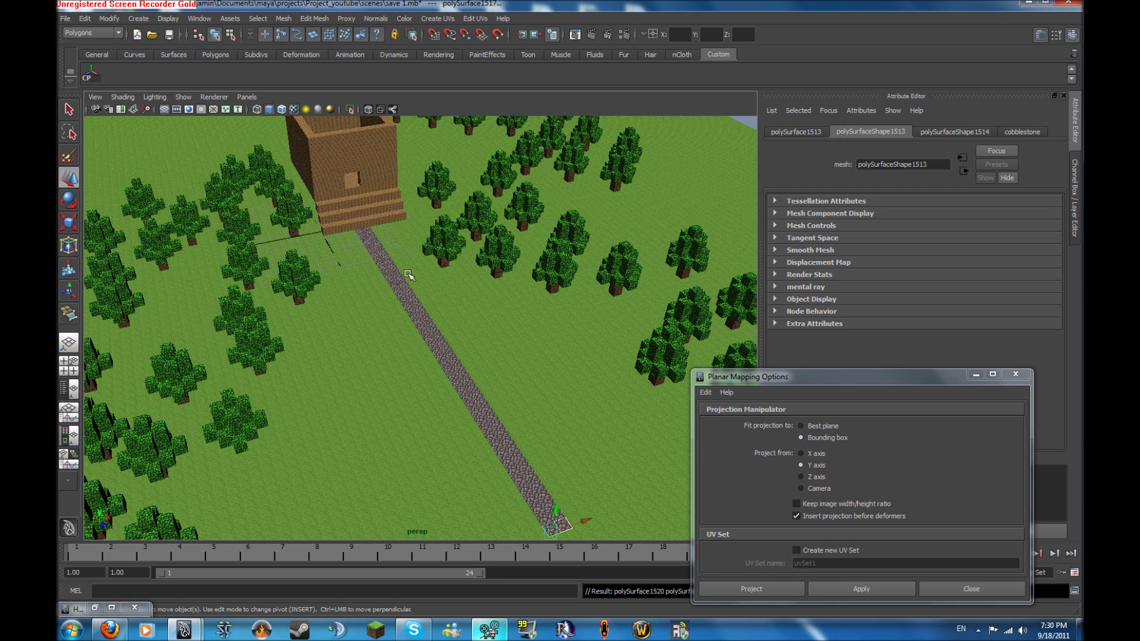
{"action": "key", "text": "g"}
{"action": "scroll", "coordinate": [408, 276], "scroll_direction": "down", "scroll_amount": 2}
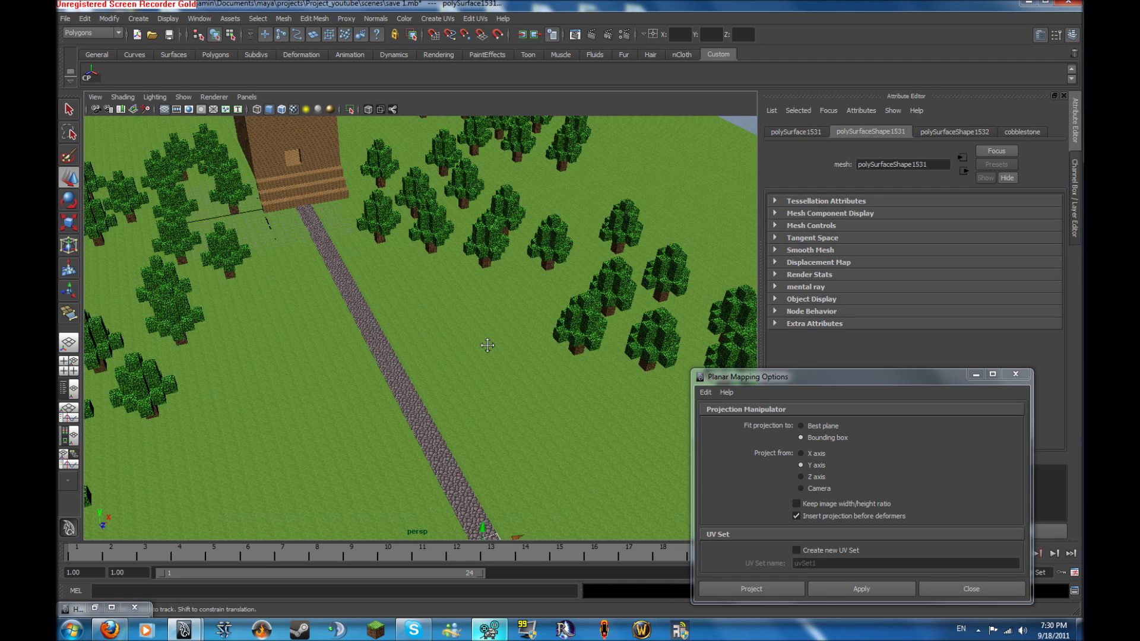
{"action": "middle_click_drag", "start_coordinate": [484, 344], "coordinate": [483, 226], "text": "alt"}
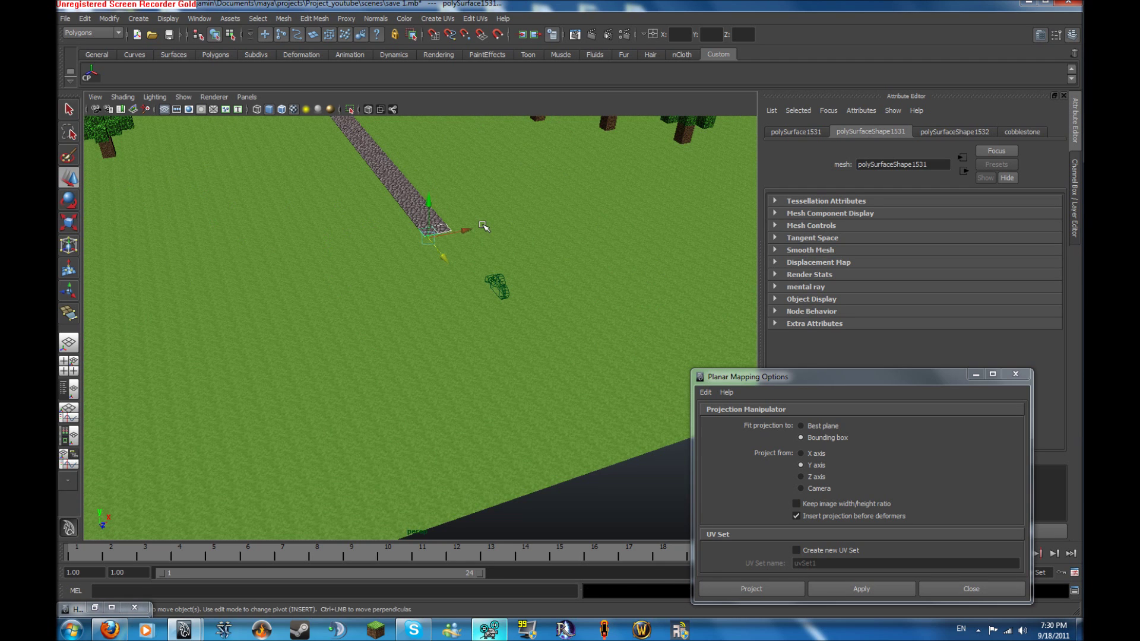
{"action": "key", "text": "g"}
{"action": "key", "text": "g"}
{"action": "mouse_move", "coordinate": [482, 226]}
{"action": "left_mouse_down", "text": "alt"}
{"action": "mouse_move", "coordinate": [457, 285]}
{"action": "mouse_move", "coordinate": [505, 307]}
{"action": "left_mouse_up", "text": "alt"}
{"action": "key", "text": "g"}
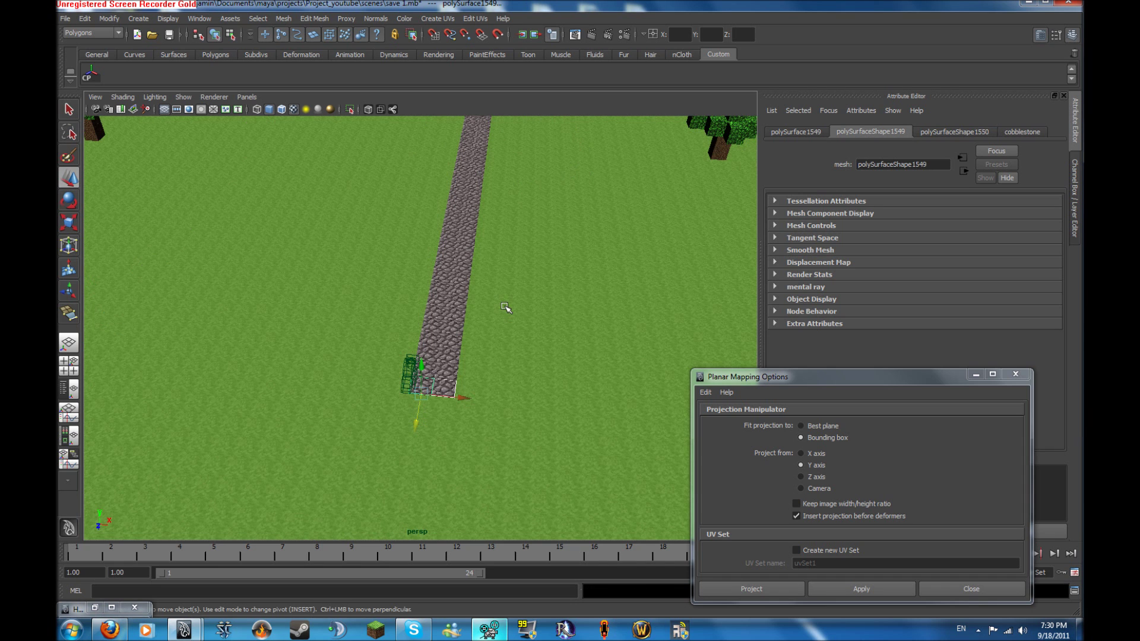
{"action": "left_click", "coordinate": [463, 371]}
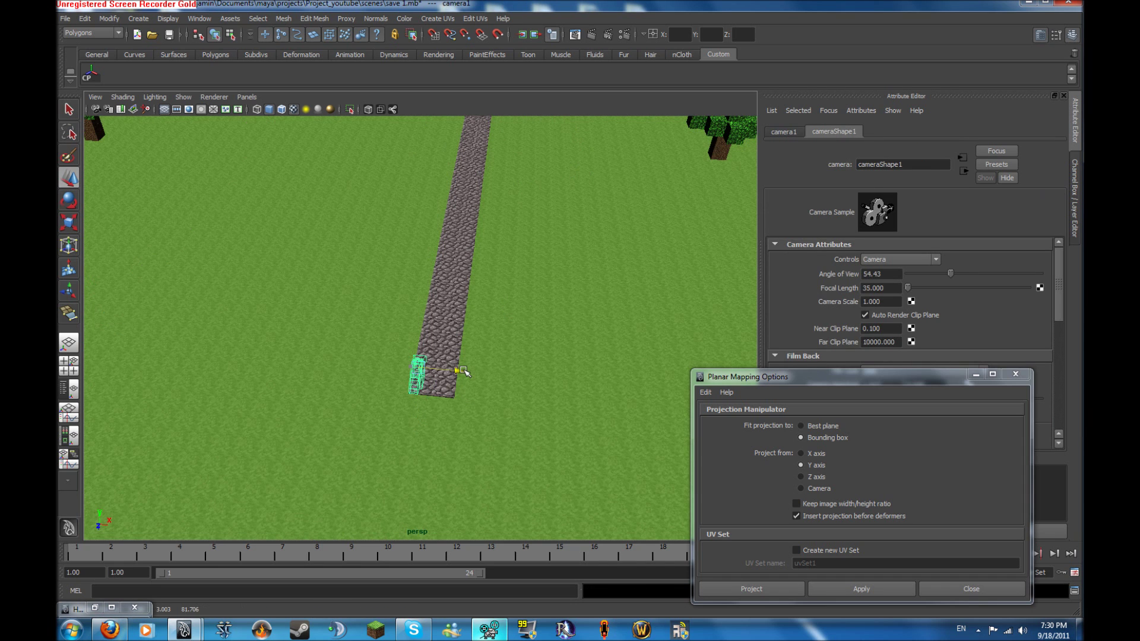
{"action": "right_click_drag", "start_coordinate": [458, 374], "coordinate": [466, 297], "text": "alt"}
{"action": "left_click_drag", "start_coordinate": [465, 297], "coordinate": [525, 305], "text": "alt"}
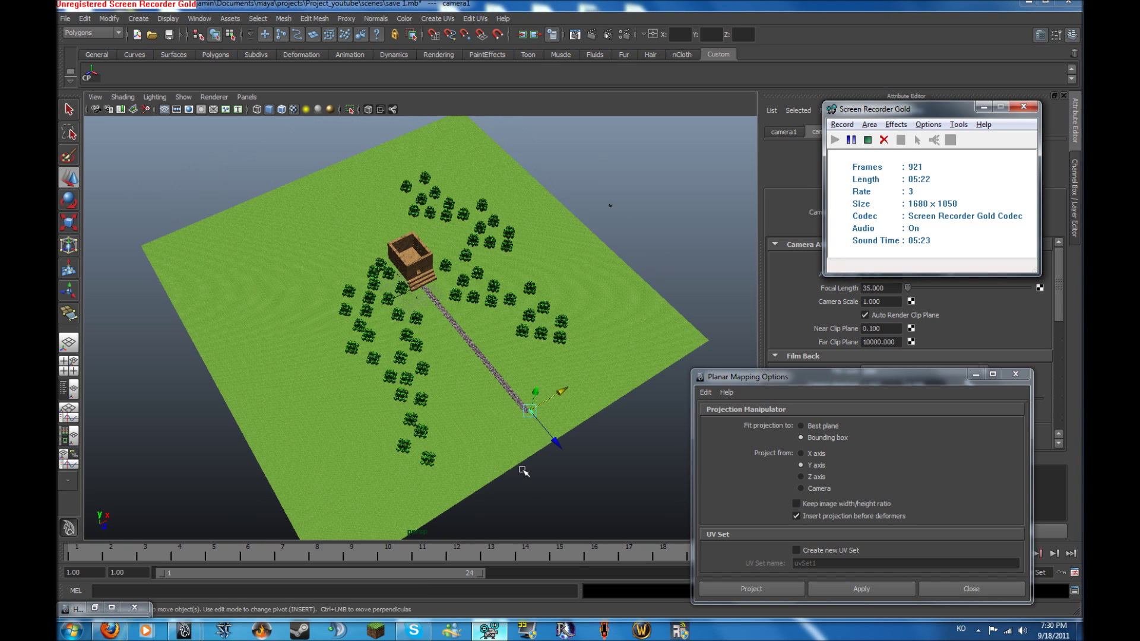
{"action": "mouse_move", "coordinate": [585, 290]}
{"action": "left_mouse_down"}
{"action": "mouse_move", "coordinate": [381, 181]}
{"action": "mouse_move", "coordinate": [435, 225]}
{"action": "mouse_move", "coordinate": [357, 160]}
{"action": "left_mouse_up"}
{"action": "scroll", "coordinate": [381, 181], "scroll_direction": "up", "scroll_amount": 3}
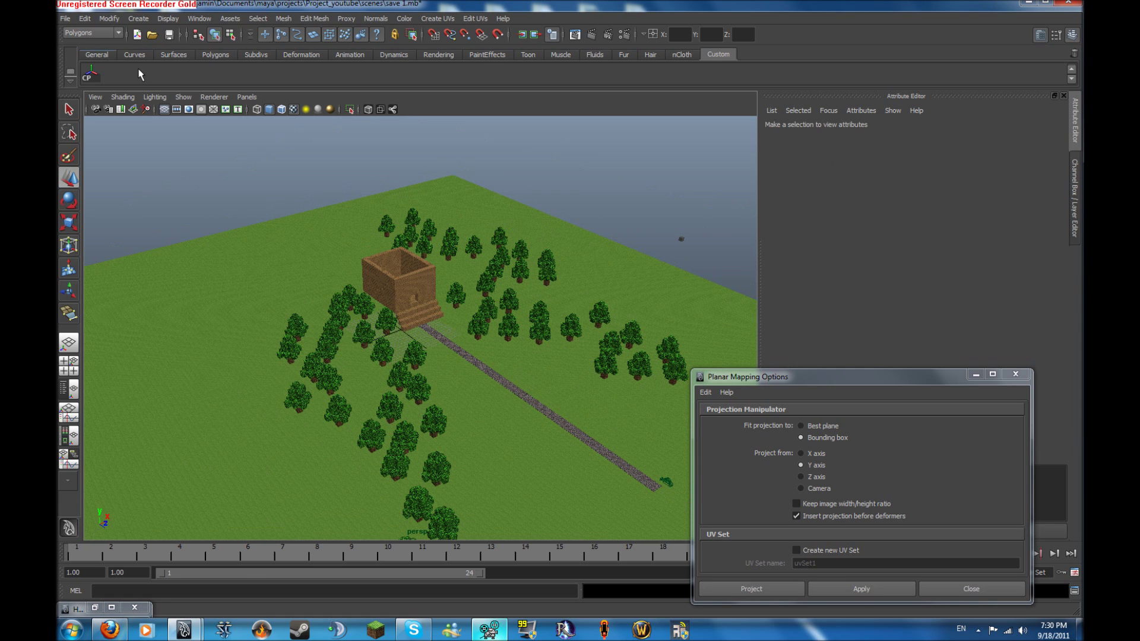
Create a polygon sphere scaled to enclose the house and ground, then bring up Hypershade.
{"action": "left_click", "coordinate": [222, 54]}
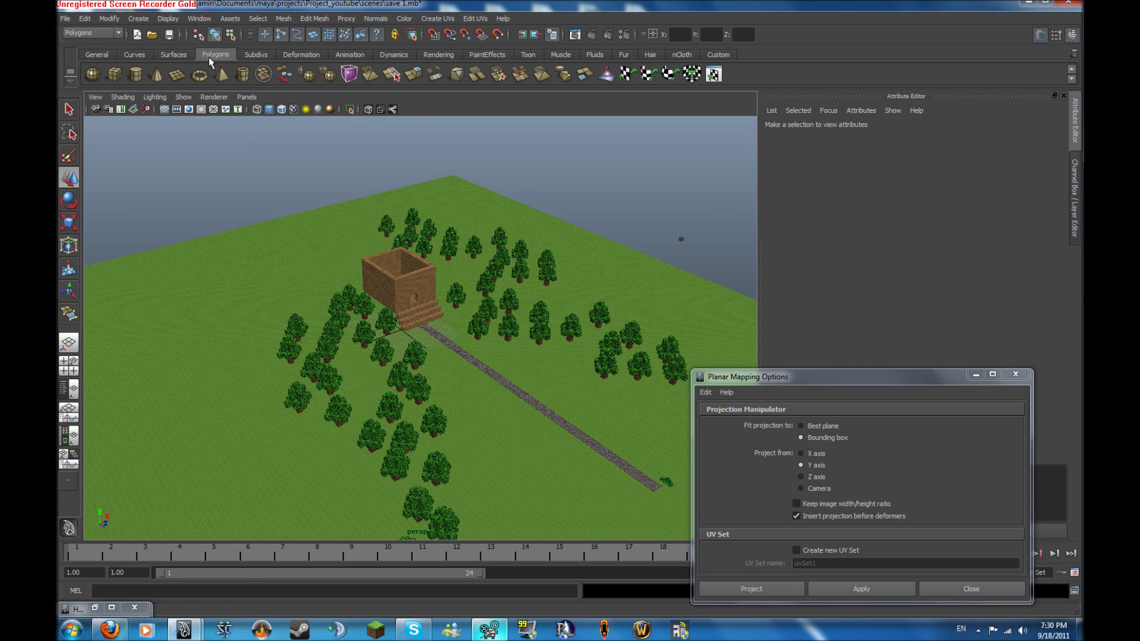
{"action": "left_click", "coordinate": [93, 74]}
{"action": "scroll", "coordinate": [407, 345], "scroll_direction": "down", "scroll_amount": 2}
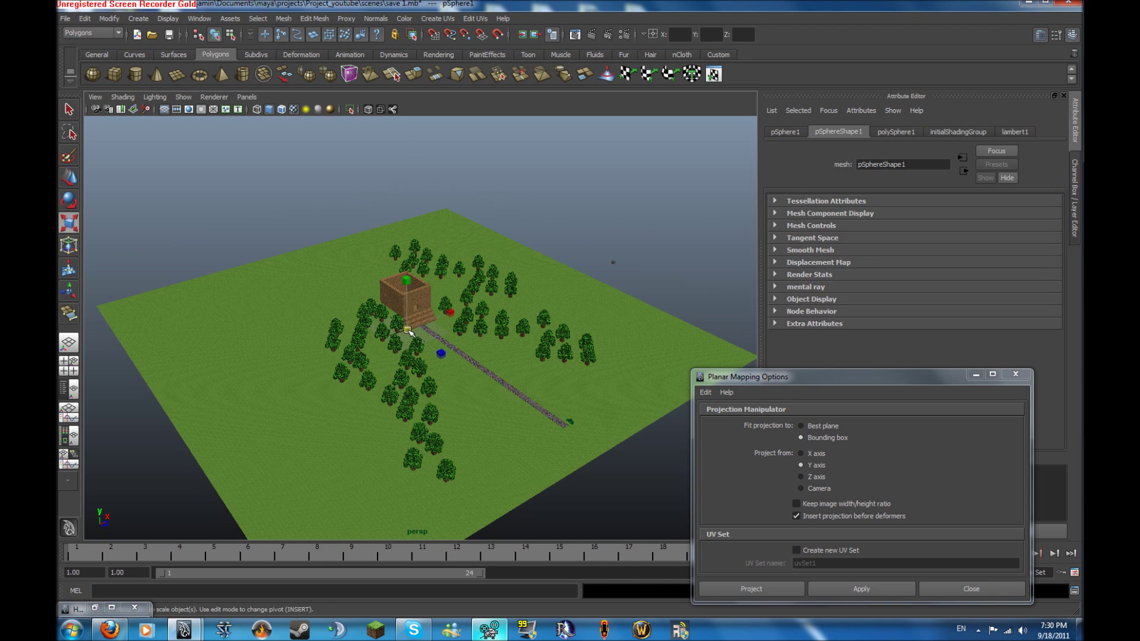
{"action": "left_click_drag", "start_coordinate": [407, 345], "coordinate": [804, 334]}
{"action": "scroll", "coordinate": [433, 335], "scroll_direction": "down", "scroll_amount": 2}
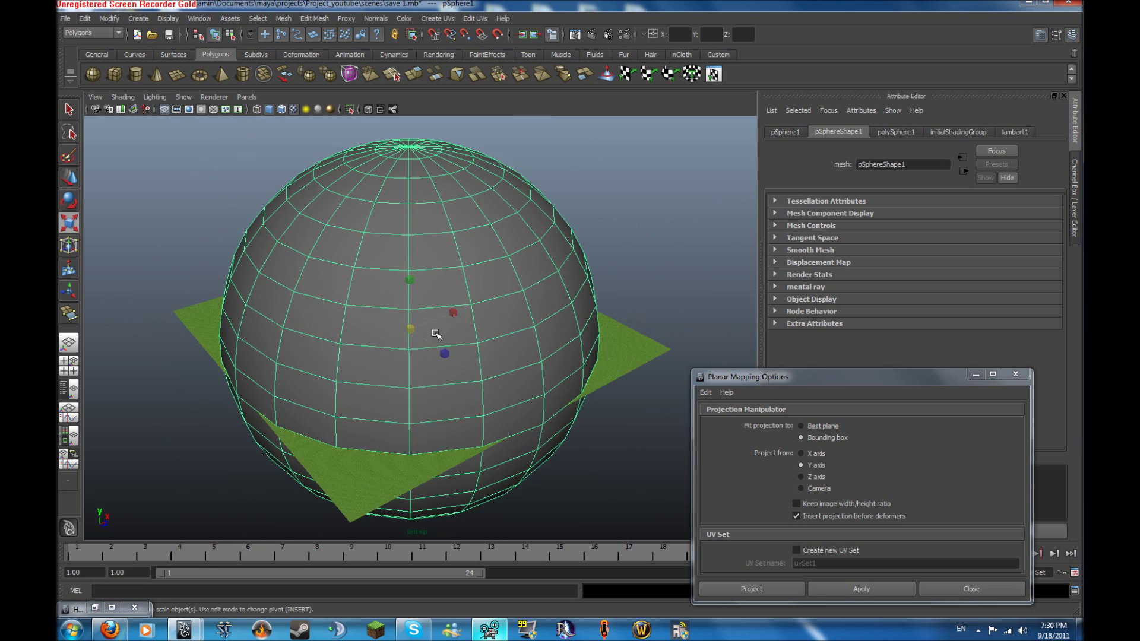
{"action": "left_click_drag", "start_coordinate": [420, 331], "coordinate": [434, 336]}
{"action": "scroll", "coordinate": [434, 336], "scroll_direction": "up", "scroll_amount": 5}
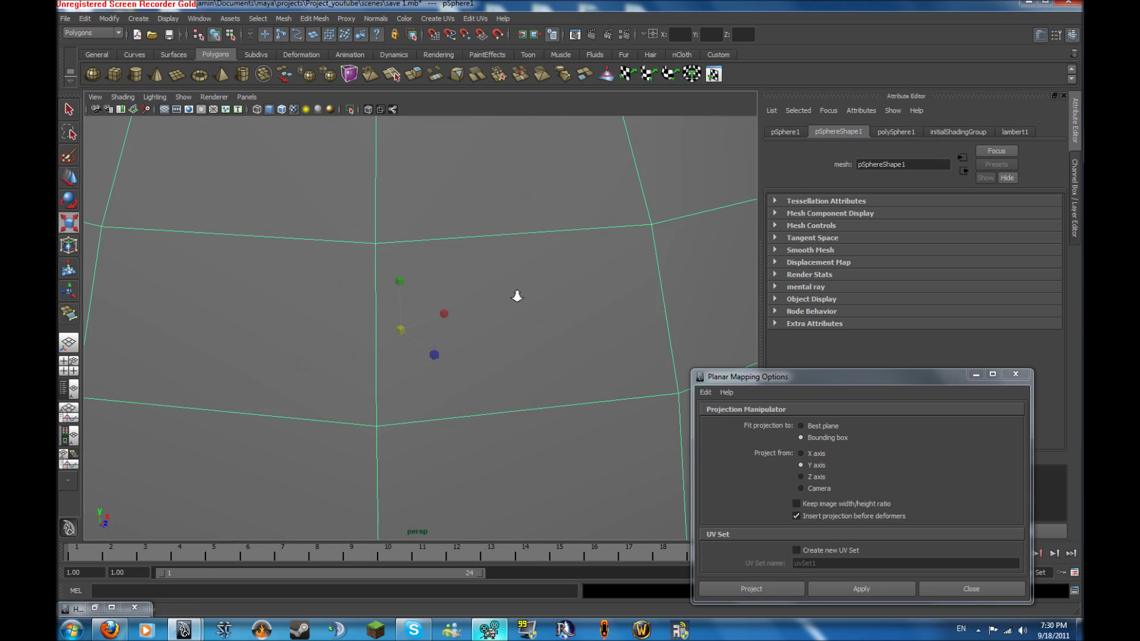
{"action": "left_click_drag", "start_coordinate": [476, 264], "coordinate": [560, 260], "text": "alt"}
{"action": "key", "text": "space"}
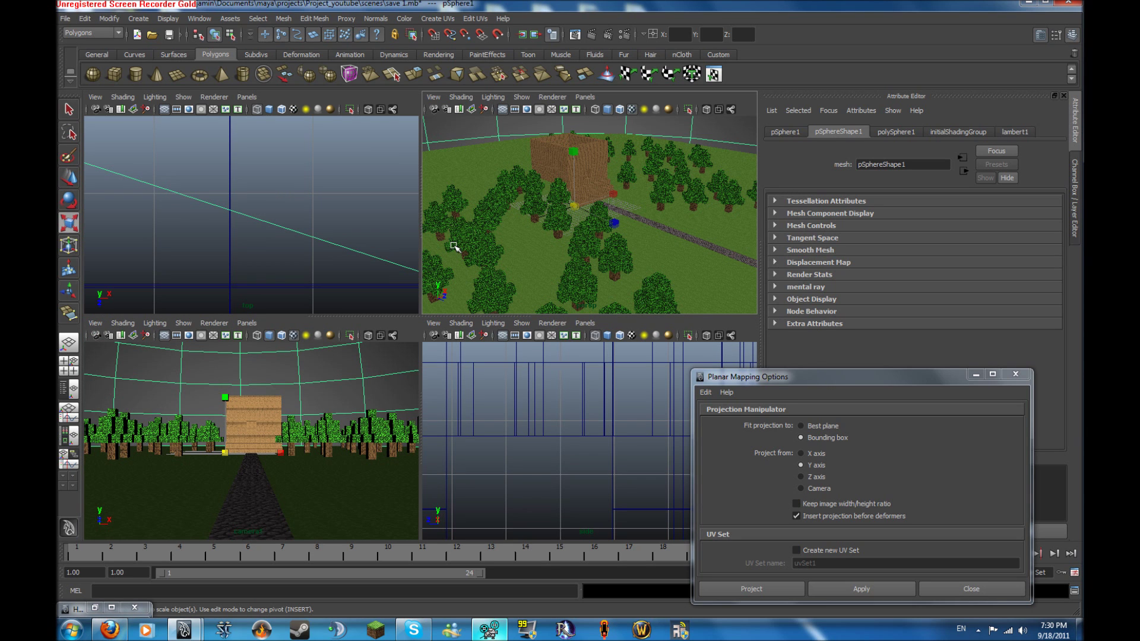
{"action": "left_click", "coordinate": [489, 630]}
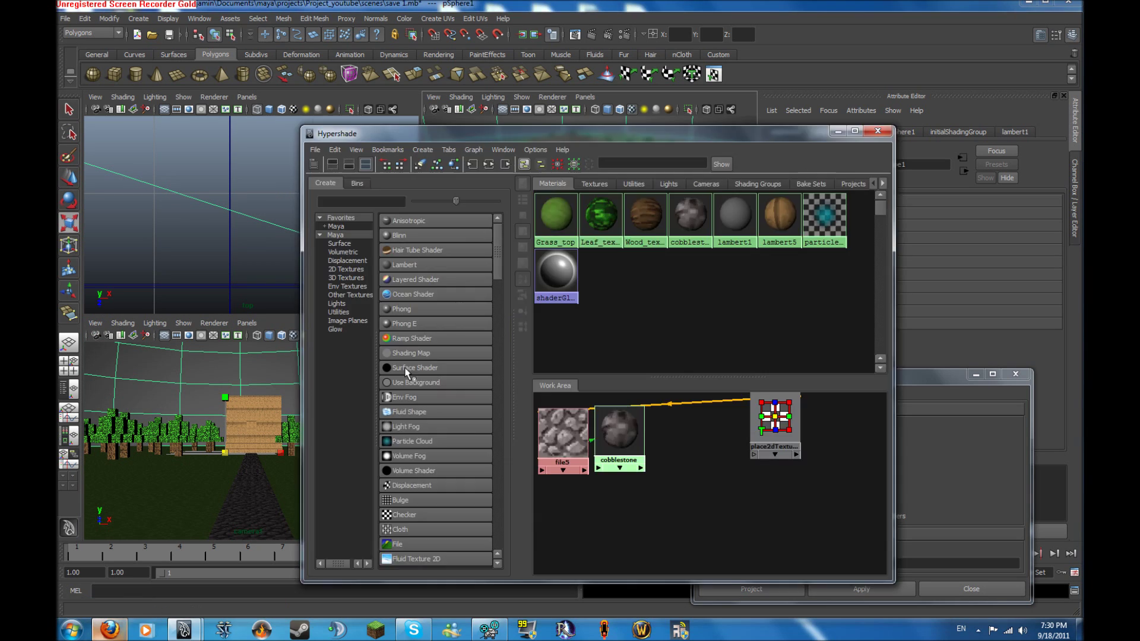
Create a new Blinn material, blinn1, and set its colour to blue.
{"action": "left_click", "coordinate": [398, 235]}
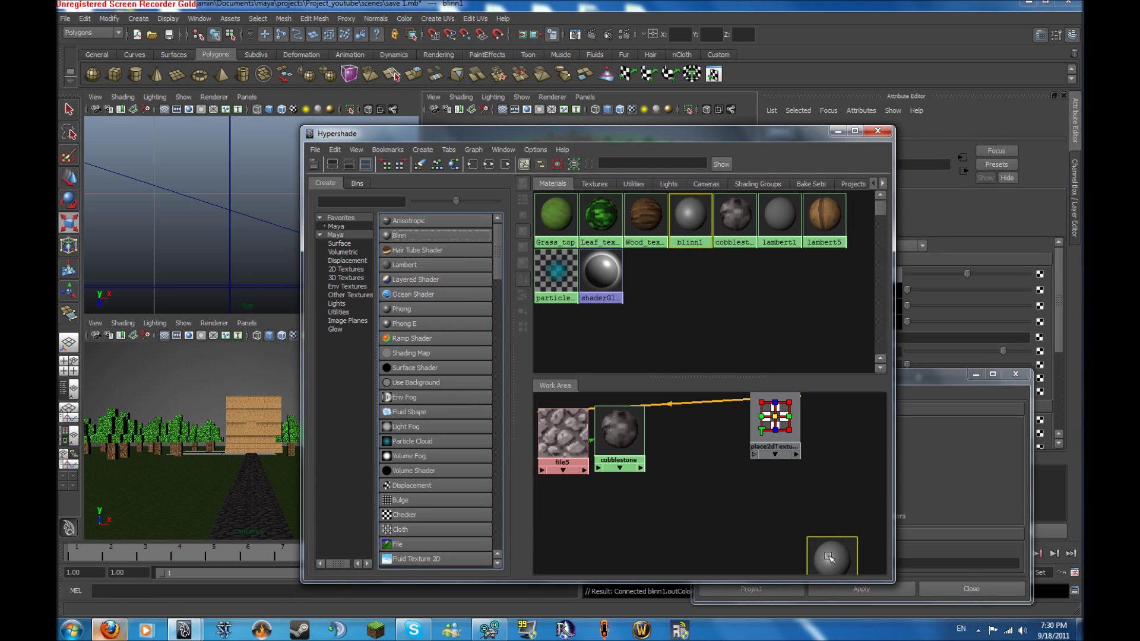
{"action": "left_click_drag", "start_coordinate": [828, 558], "coordinate": [706, 496]}
{"action": "left_click", "coordinate": [834, 134]}
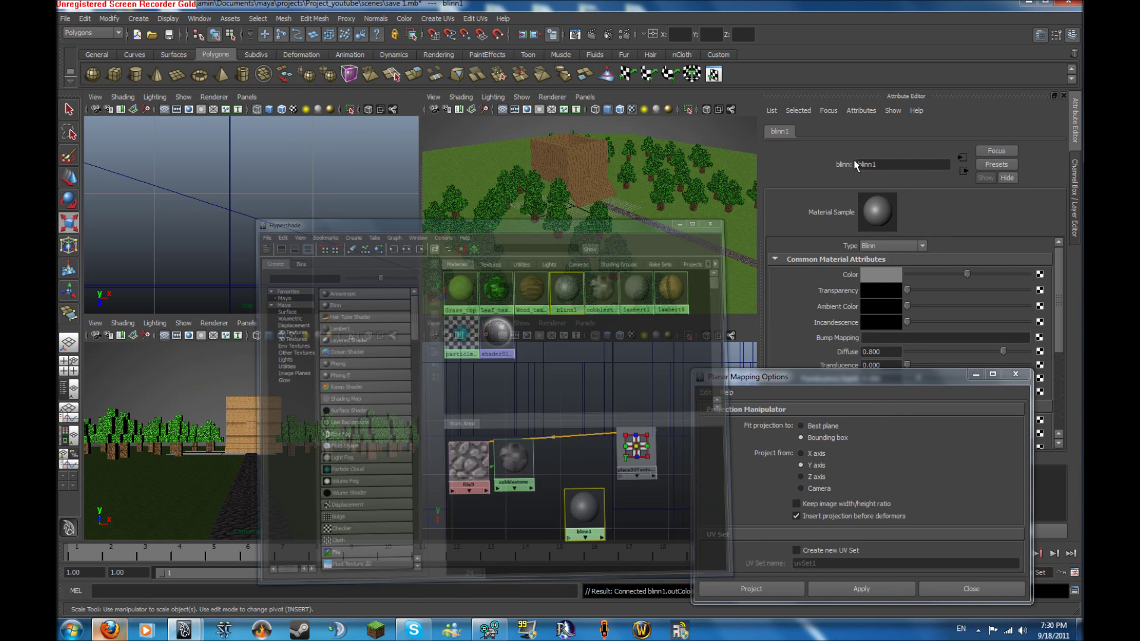
{"action": "left_click", "coordinate": [875, 275]}
{"action": "left_click", "coordinate": [948, 299]}
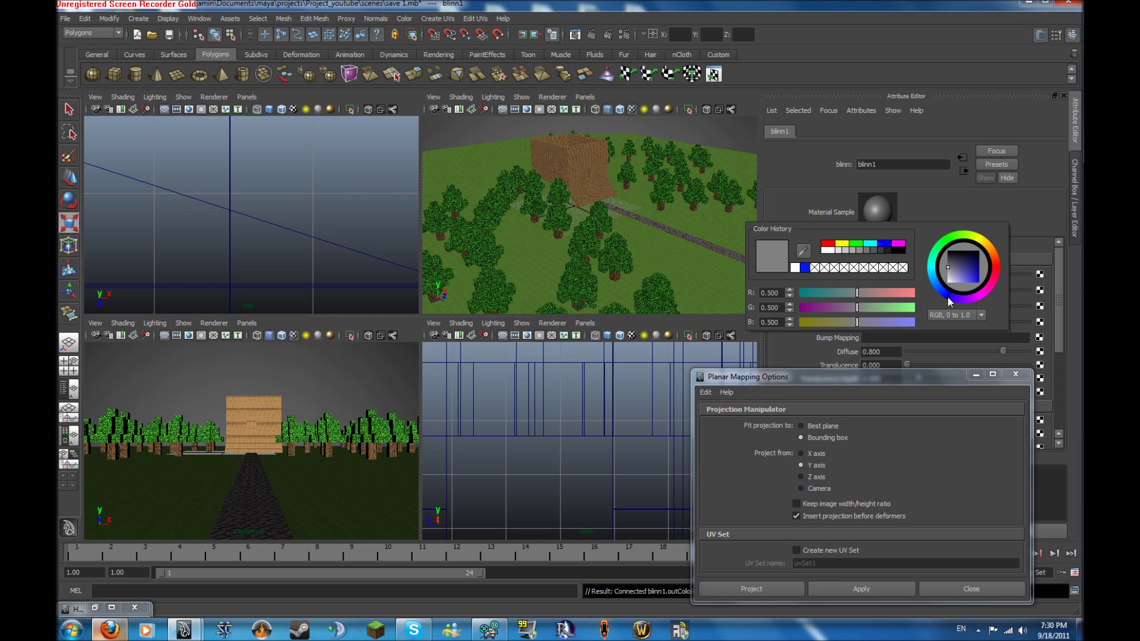
{"action": "left_click", "coordinate": [973, 269]}
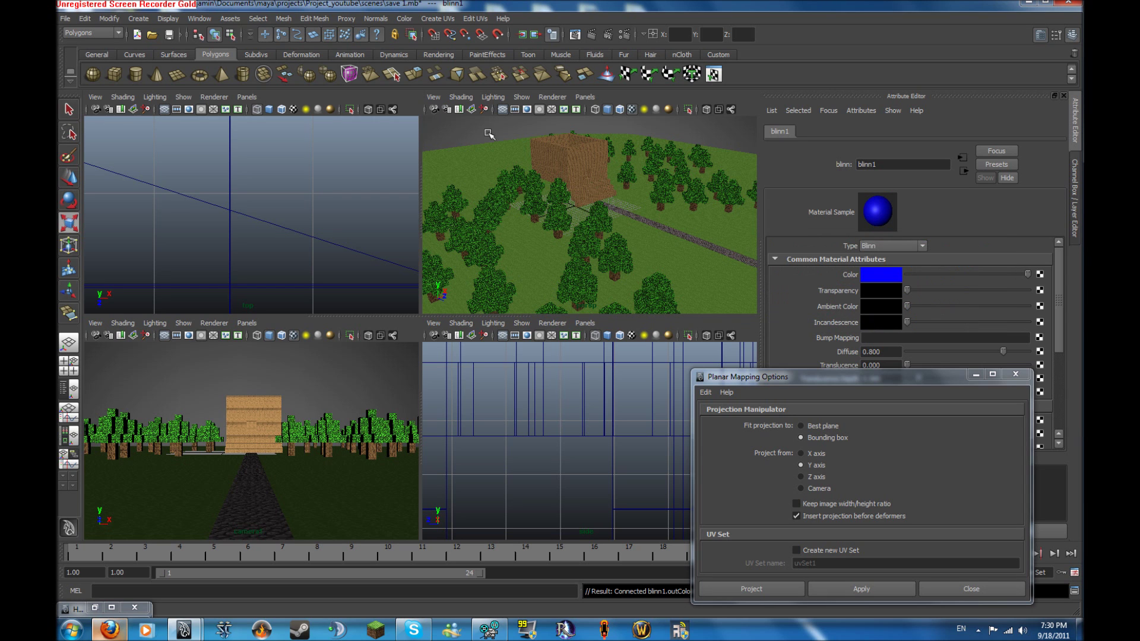
Assign blinn1 to the sky sphere, then select the ground plane pPlane2.
{"action": "left_click_drag", "start_coordinate": [446, 156], "coordinate": [500, 157], "text": "alt"}
{"action": "left_click", "coordinate": [500, 158]}
{"action": "left_click", "coordinate": [110, 609]}
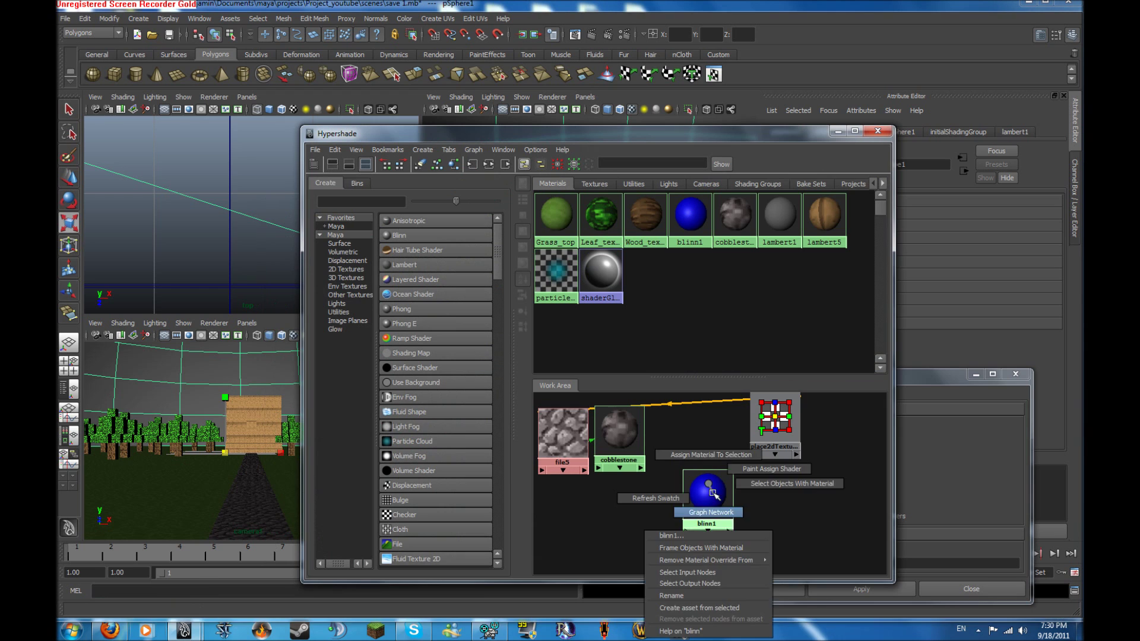
{"action": "right_click_drag", "start_coordinate": [704, 502], "coordinate": [690, 459]}
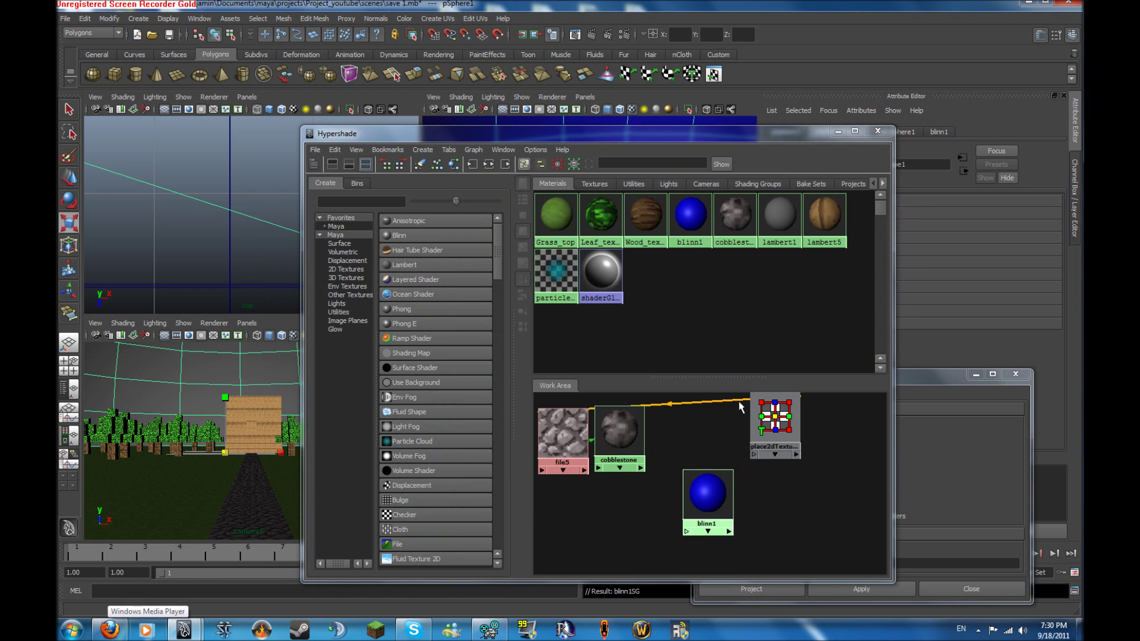
{"action": "left_click", "coordinate": [838, 132]}
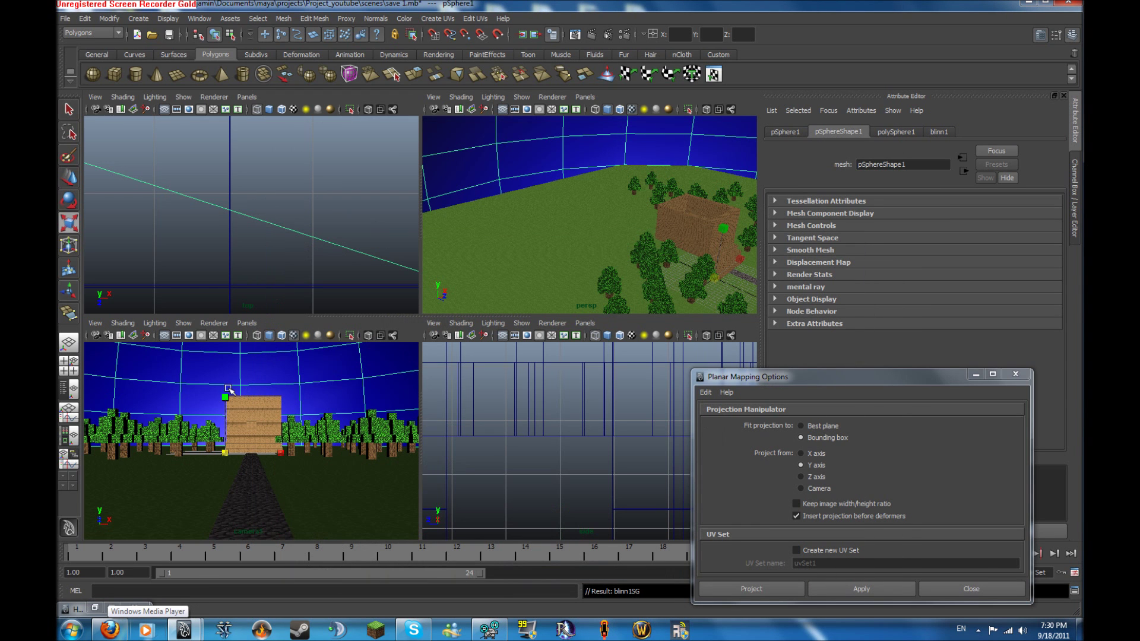
{"action": "left_click", "coordinate": [505, 193]}
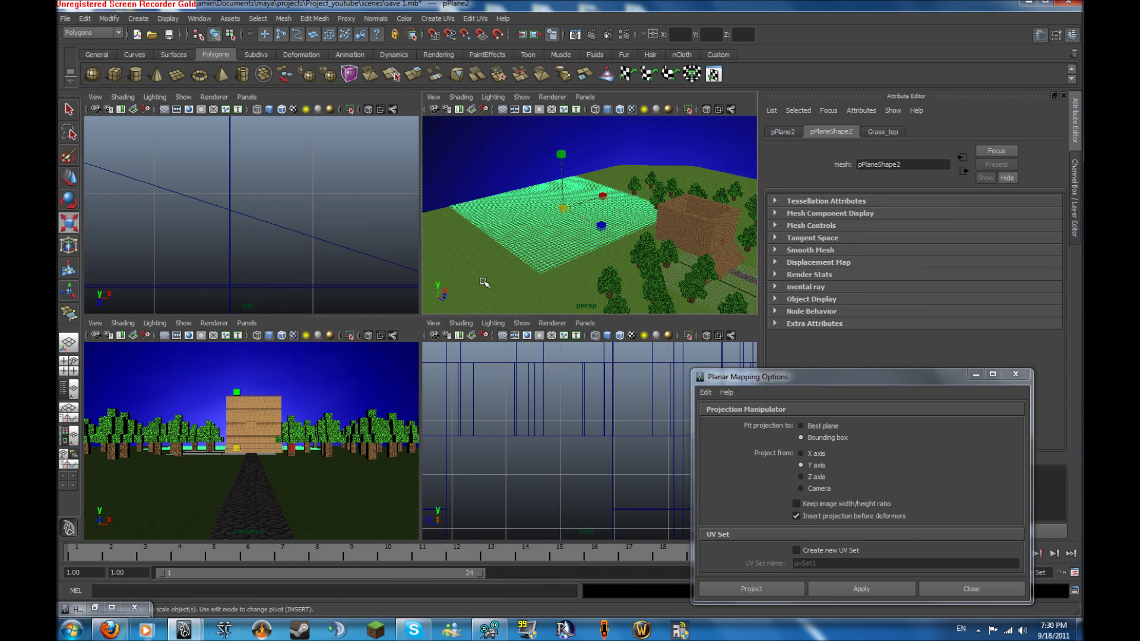
Select blinn1 and lighten its blue colour.
{"action": "key", "text": "w"}
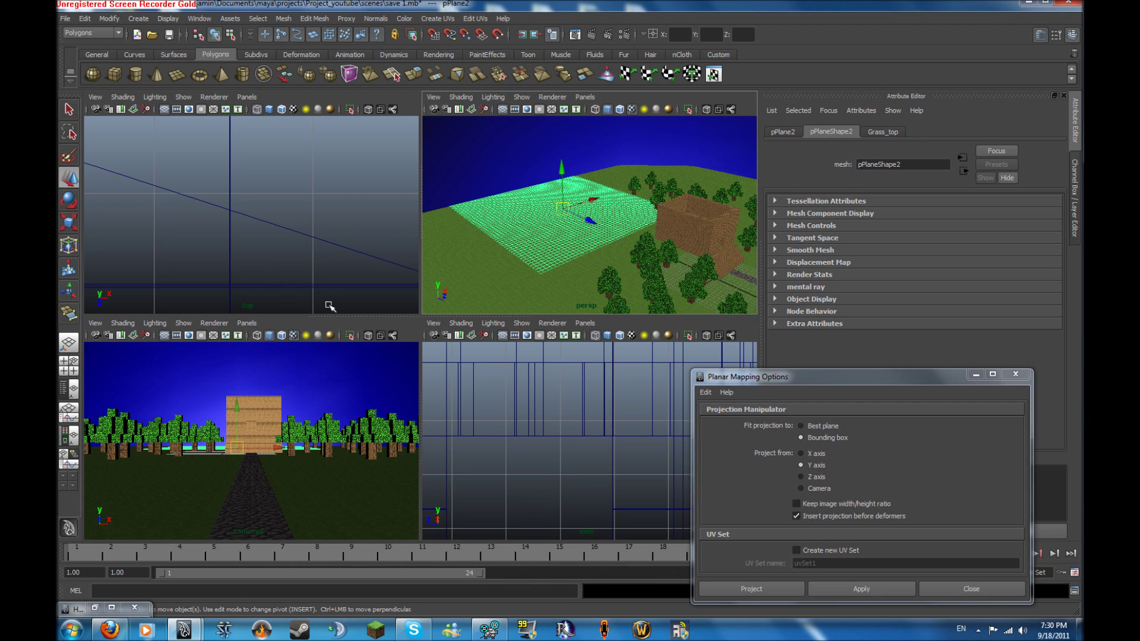
{"action": "left_click", "coordinate": [94, 608]}
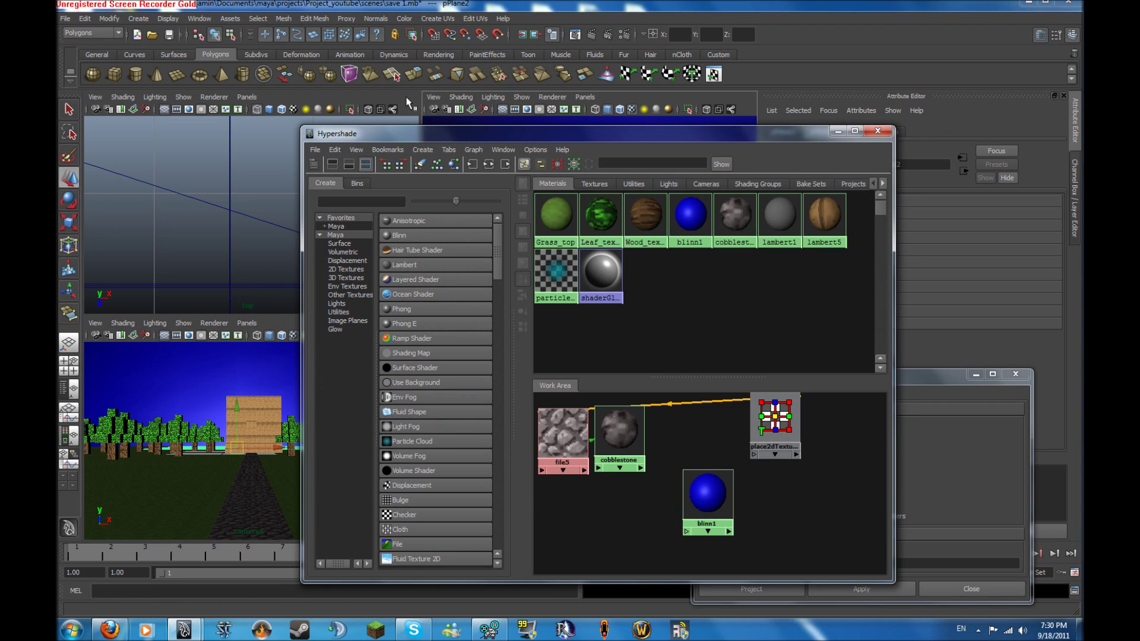
{"action": "left_click", "coordinate": [728, 481]}
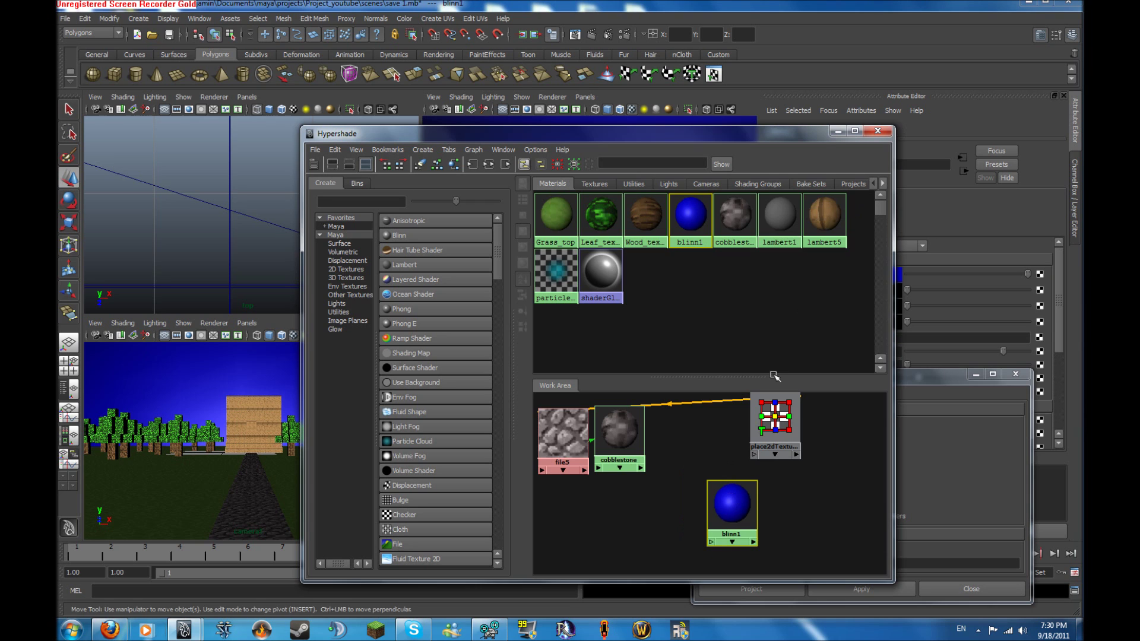
{"action": "left_click", "coordinate": [837, 131]}
{"action": "left_click", "coordinate": [881, 275]}
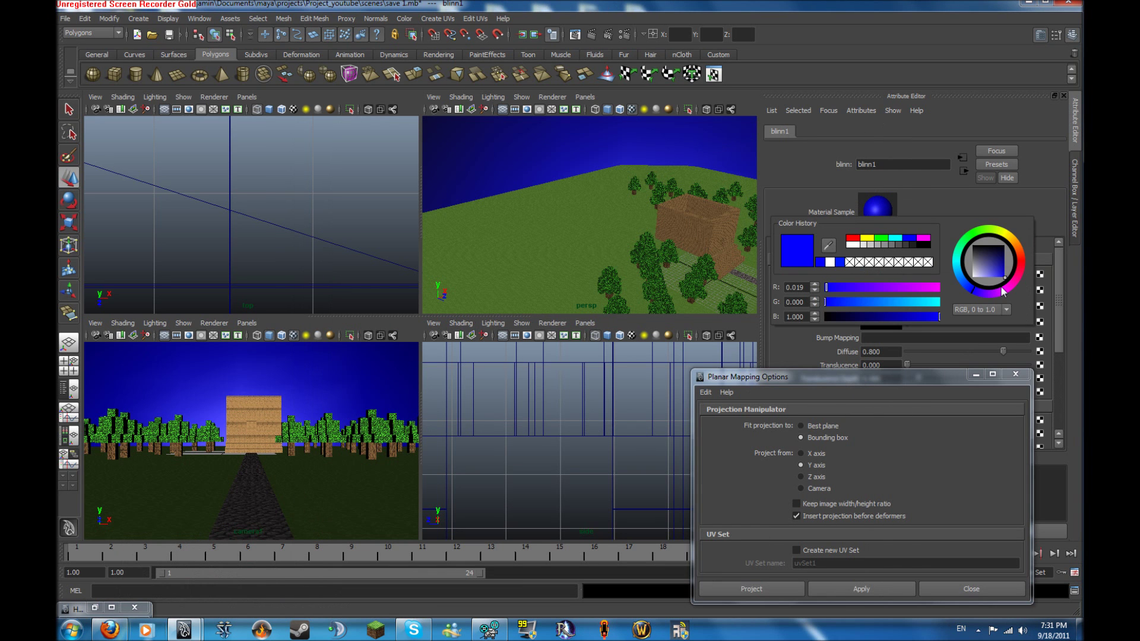
{"action": "left_click_drag", "start_coordinate": [1004, 292], "coordinate": [960, 278]}
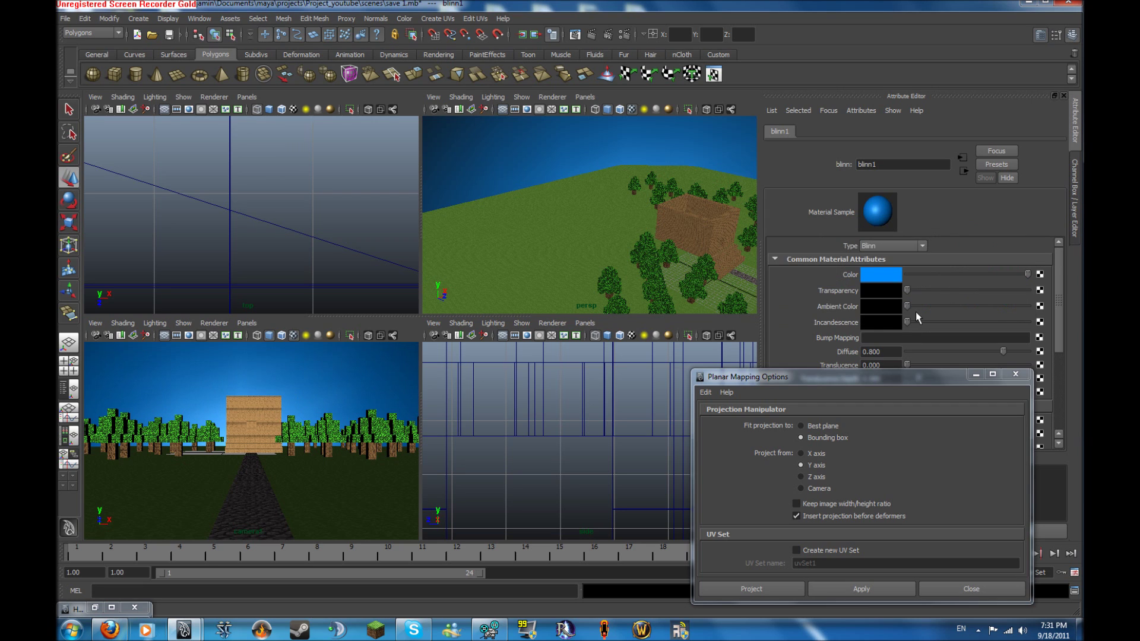
{"action": "scroll", "coordinate": [915, 311], "scroll_direction": "down", "scroll_amount": 1}
Raise blinn1's diffuse and translucence, and set reflectivity to 0 with black specular.
{"action": "left_click_drag", "start_coordinate": [936, 315], "coordinate": [1029, 320]}
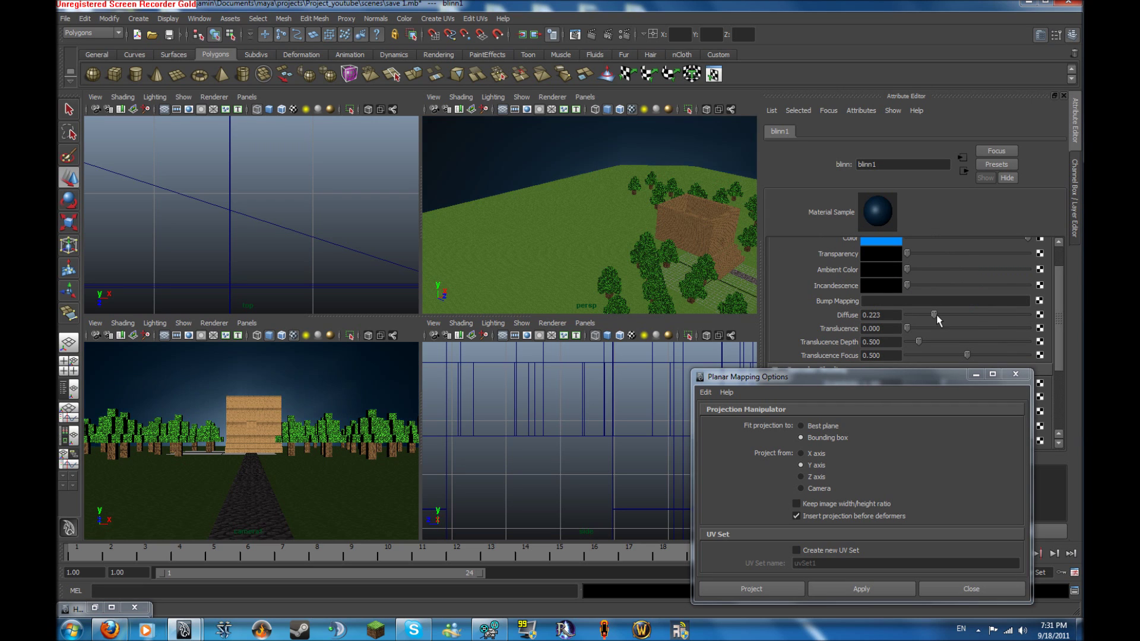
{"action": "mouse_move", "coordinate": [918, 324]}
{"action": "left_mouse_down"}
{"action": "mouse_move", "coordinate": [982, 332]}
{"action": "mouse_move", "coordinate": [908, 354]}
{"action": "mouse_move", "coordinate": [913, 343]}
{"action": "left_mouse_up"}
{"action": "scroll", "coordinate": [926, 333], "scroll_direction": "down", "scroll_amount": 3}
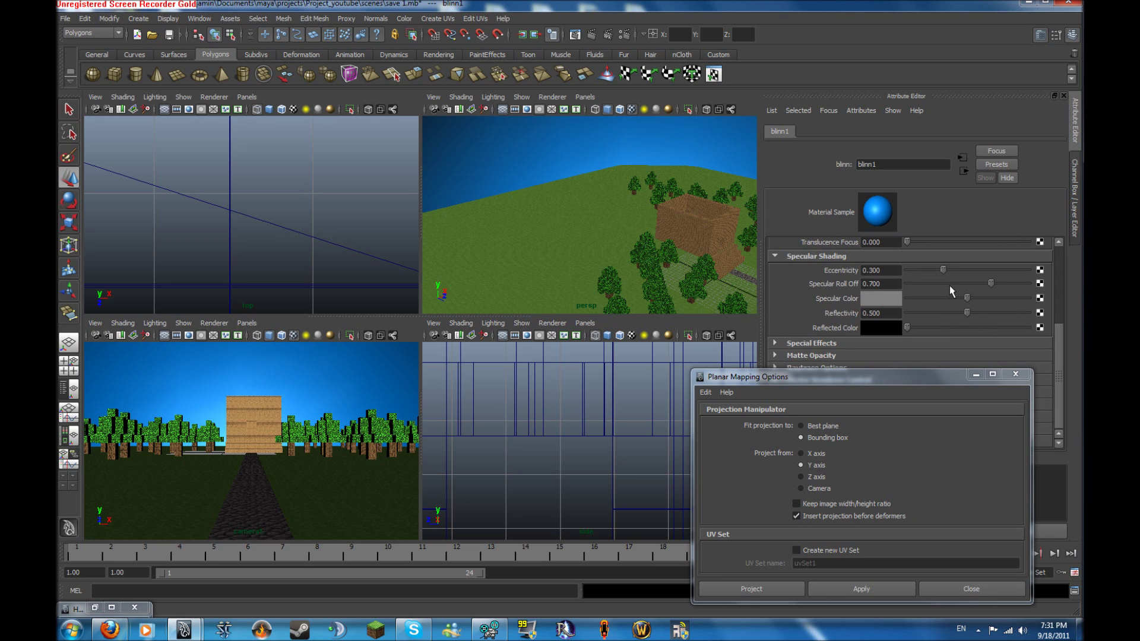
{"action": "mouse_move", "coordinate": [955, 313]}
{"action": "left_mouse_down"}
{"action": "mouse_move", "coordinate": [905, 313]}
{"action": "mouse_move", "coordinate": [905, 298]}
{"action": "left_mouse_up"}
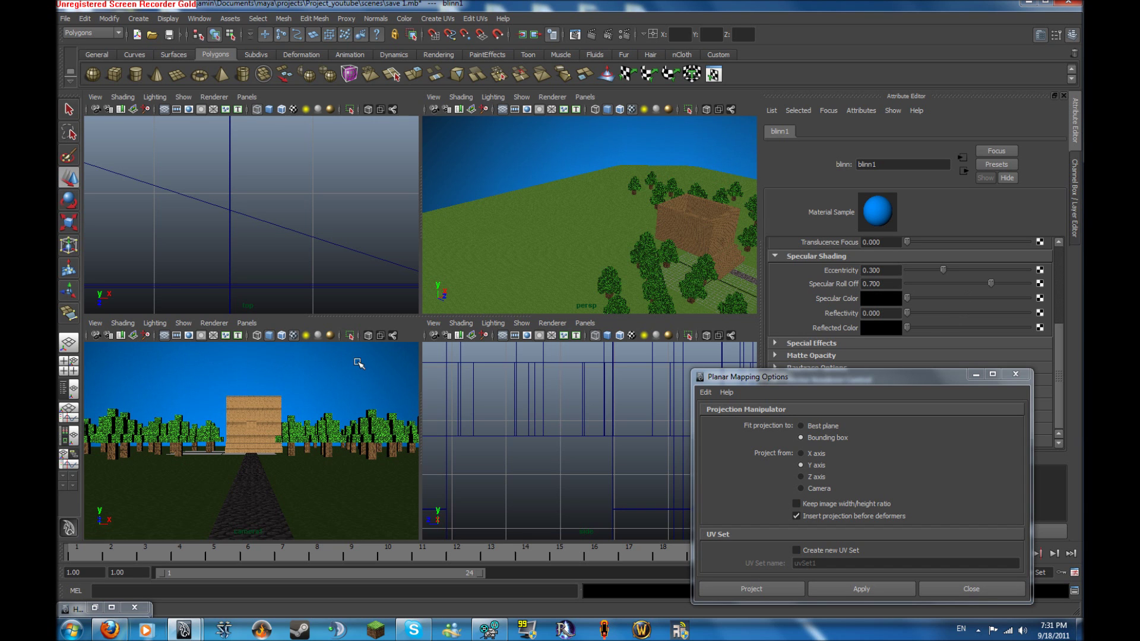
{"action": "key", "text": "space"}
{"action": "key", "text": "space"}
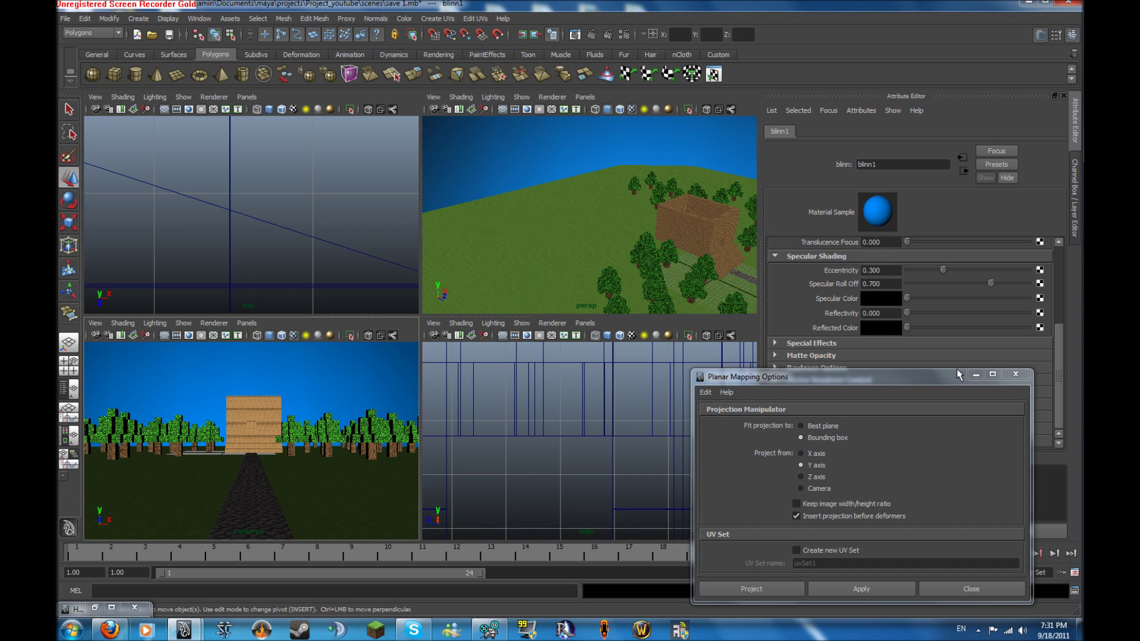
Select the floating slab pCube45 and reposition its pivot.
{"action": "left_click", "coordinate": [976, 375]}
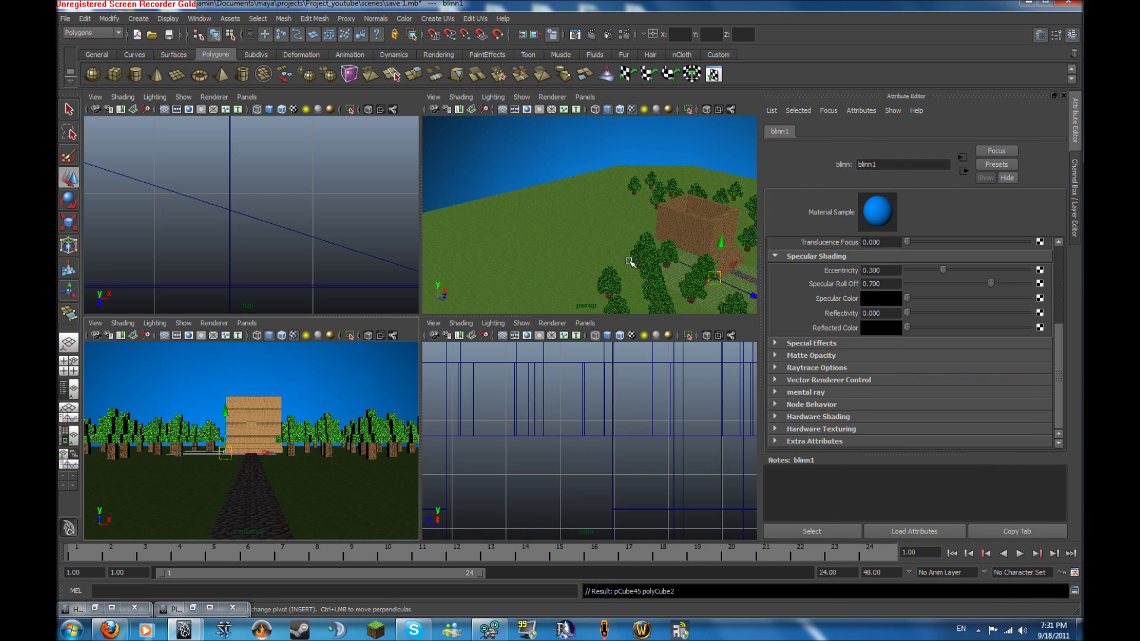
{"action": "left_click", "coordinate": [664, 253]}
{"action": "left_click_drag", "start_coordinate": [674, 276], "coordinate": [505, 158]}
{"action": "key", "text": "Insert"}
{"action": "key", "text": "Insert"}
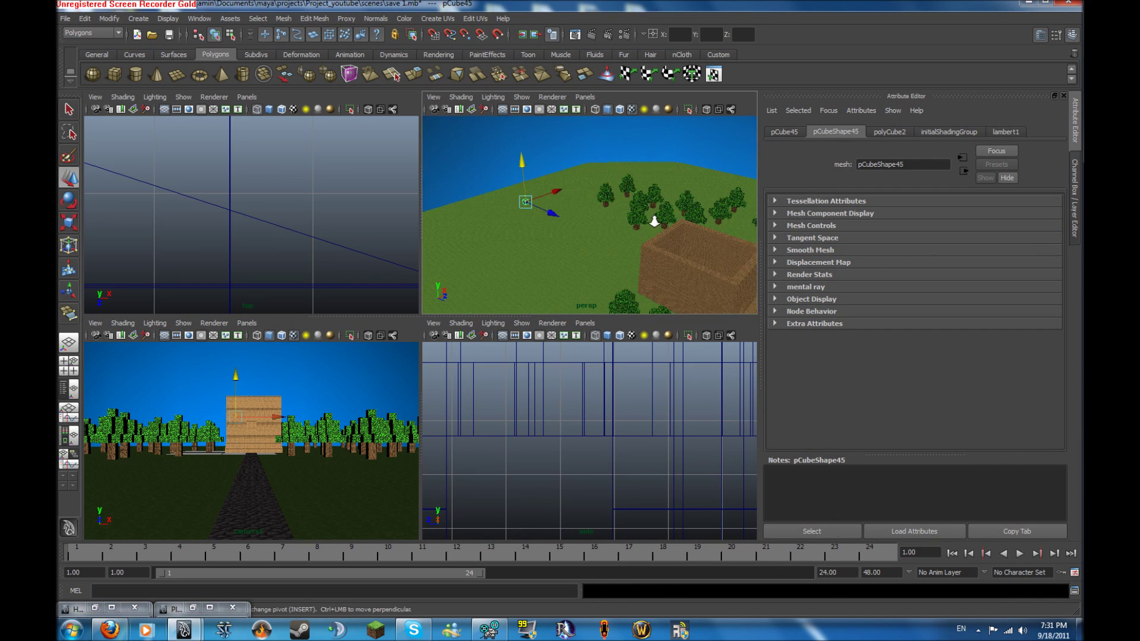
{"action": "key", "text": "Insert"}
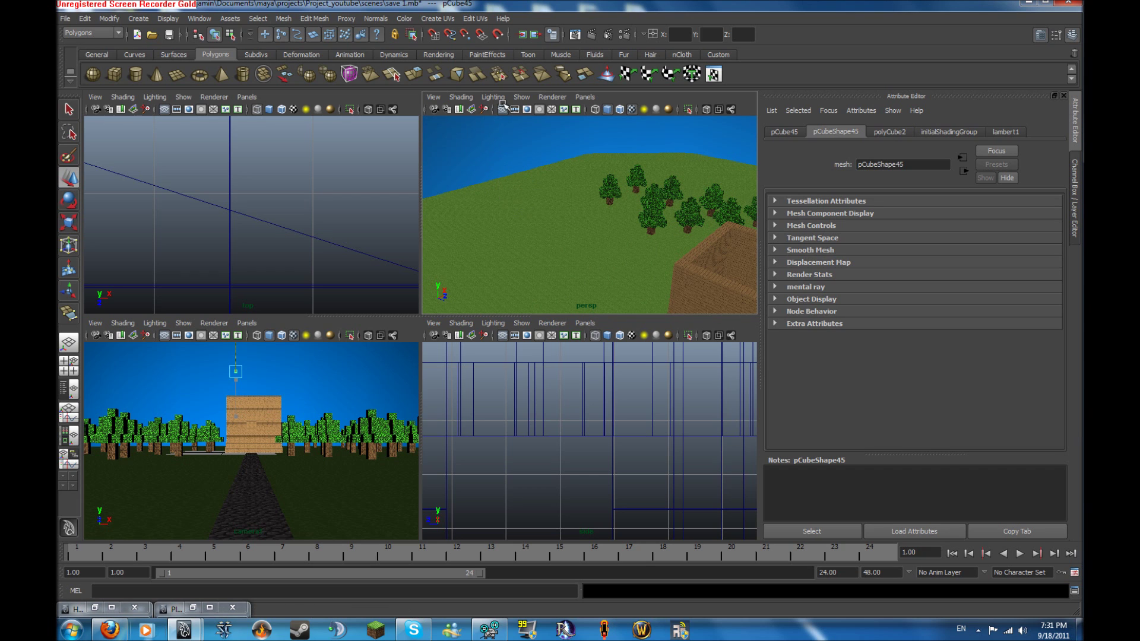
Undo the stray selection change and scale the slab up larger.
{"action": "mouse_move", "coordinate": [505, 158]}
{"action": "left_mouse_down", "text": "alt"}
{"action": "mouse_move", "coordinate": [551, 244]}
{"action": "mouse_move", "coordinate": [554, 228]}
{"action": "left_mouse_up", "text": "alt"}
{"action": "key", "text": "Insert"}
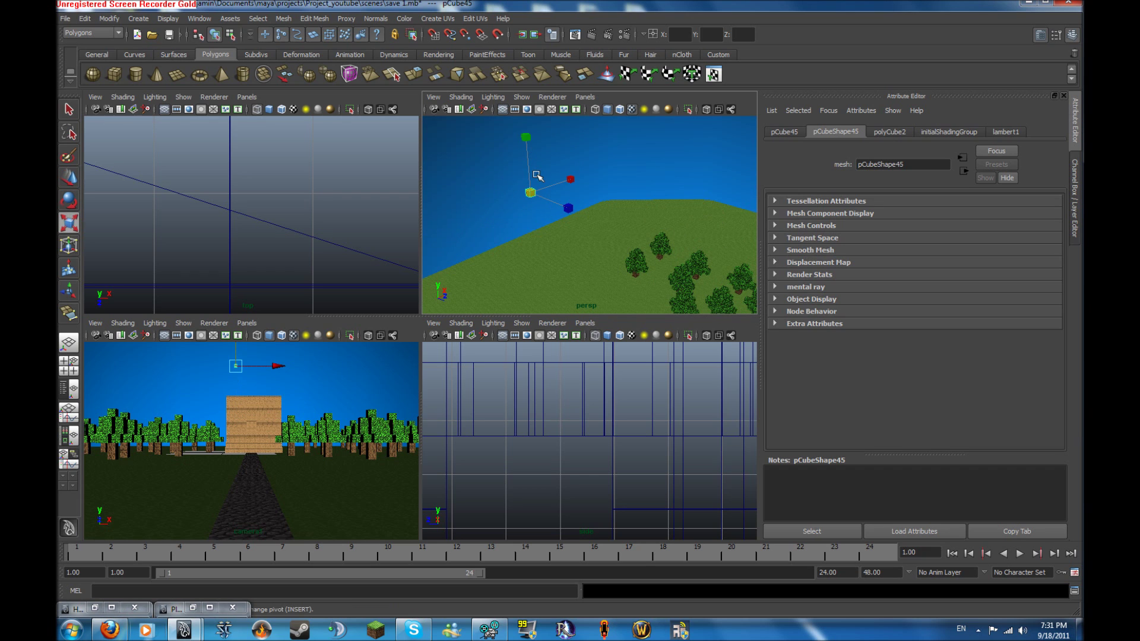
{"action": "mouse_move", "coordinate": [636, 200]}
{"action": "left_mouse_down", "text": "alt"}
{"action": "mouse_move", "coordinate": [529, 156]}
{"action": "mouse_move", "coordinate": [551, 188]}
{"action": "left_mouse_up", "text": "alt"}
{"action": "key", "text": "Insert"}
{"action": "key", "text": "ctrl+z"}
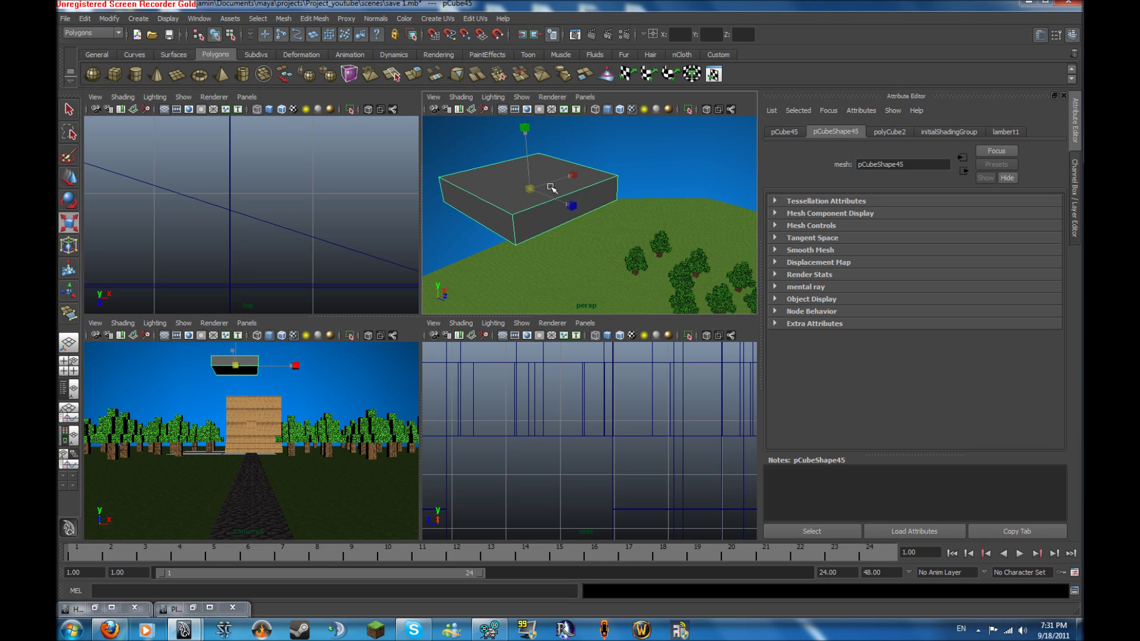
{"action": "left_click_drag", "start_coordinate": [551, 187], "coordinate": [556, 194]}
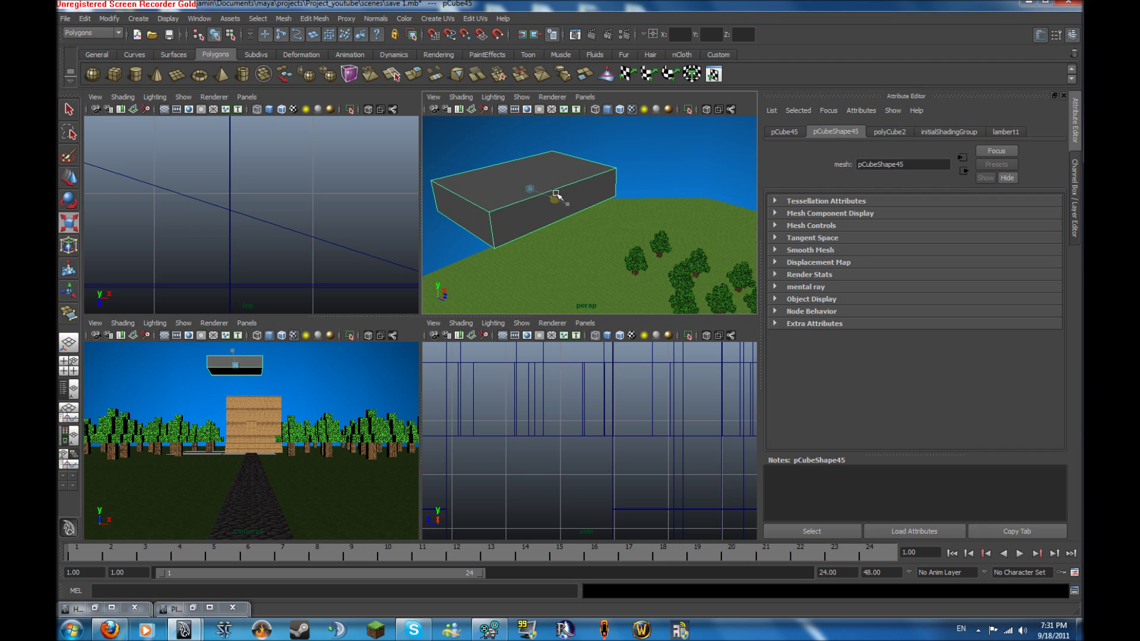
{"action": "right_click", "coordinate": [478, 208]}
Extrude the slab's front face, narrowing it to about half width and pushing it out.
{"action": "left_click", "coordinate": [480, 238]}
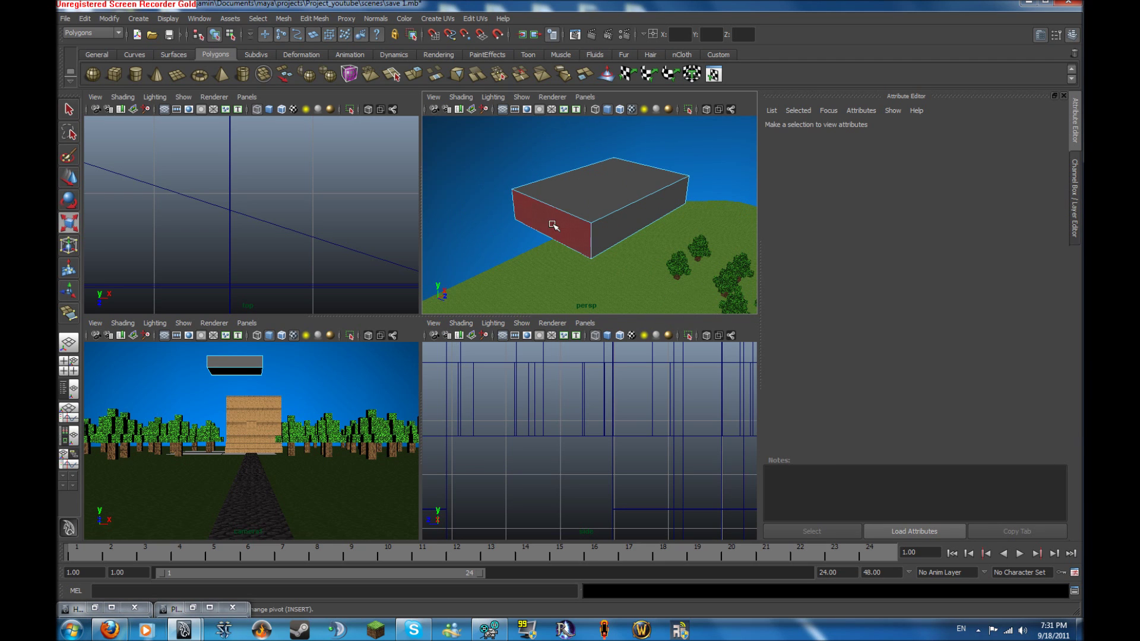
{"action": "left_click", "coordinate": [534, 219]}
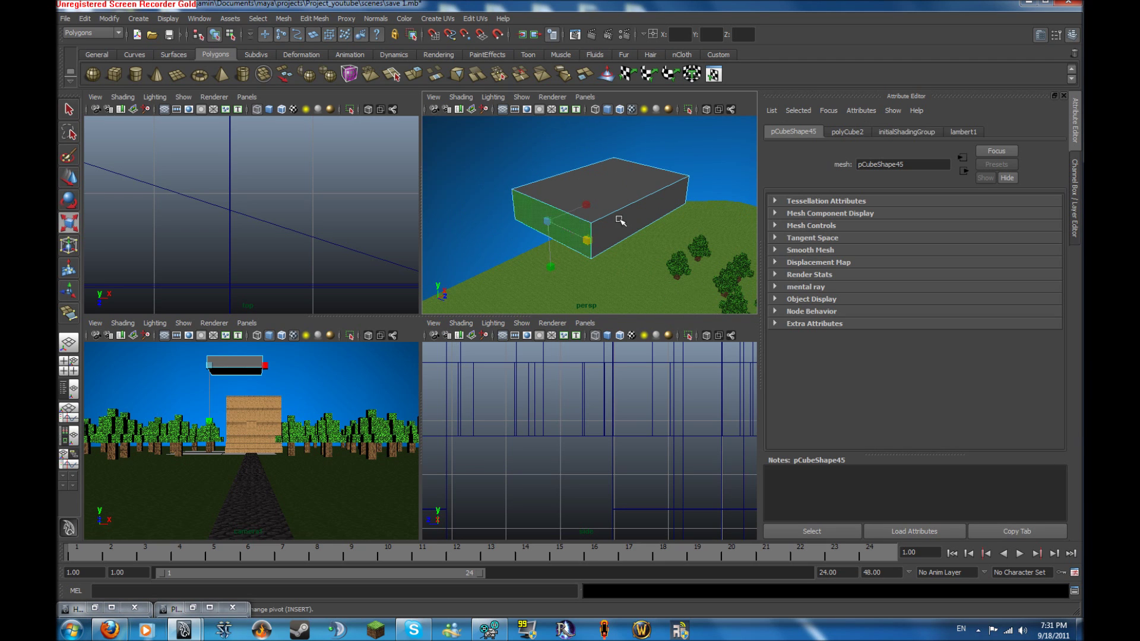
{"action": "left_click", "coordinate": [413, 73]}
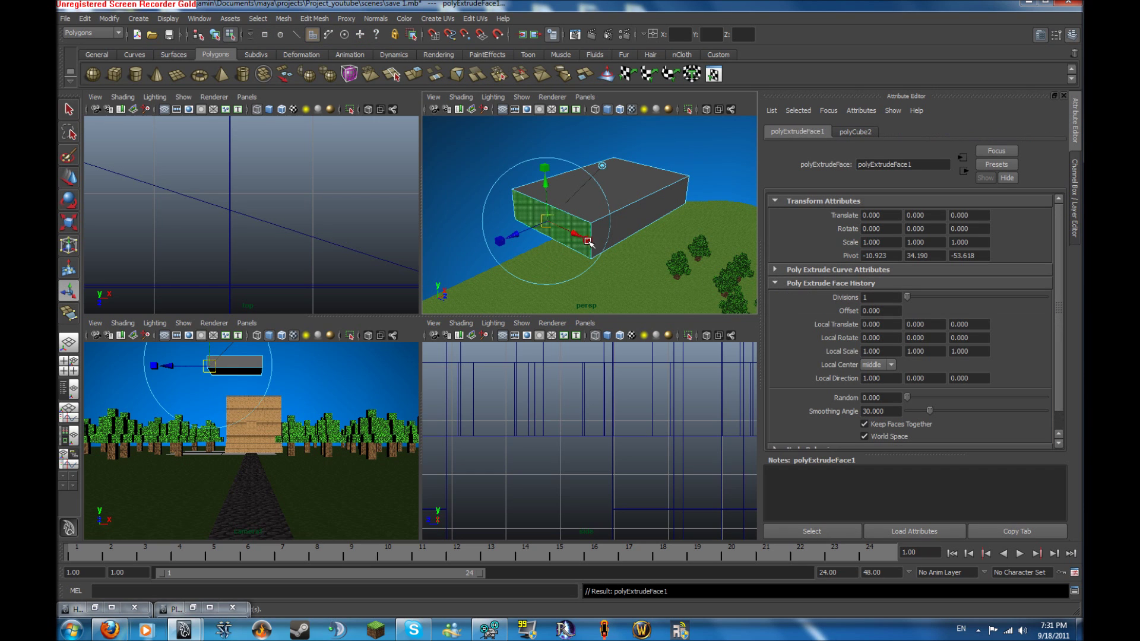
{"action": "left_click_drag", "start_coordinate": [588, 241], "coordinate": [575, 234]}
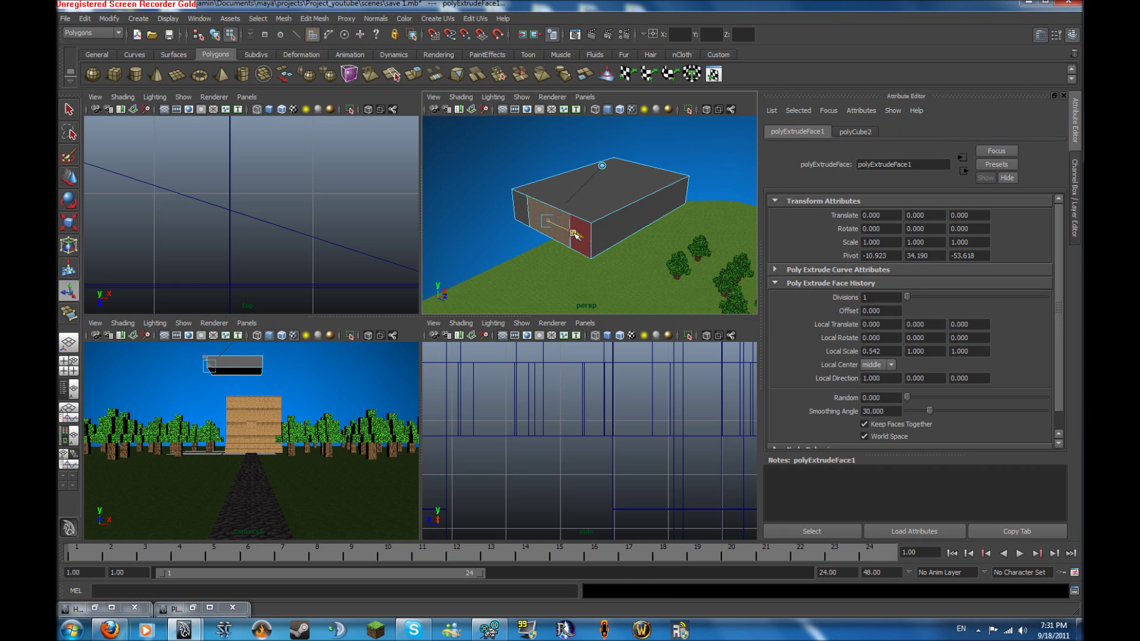
{"action": "mouse_move", "coordinate": [575, 234]}
{"action": "left_mouse_down"}
{"action": "mouse_move", "coordinate": [594, 242]}
{"action": "mouse_move", "coordinate": [558, 267]}
{"action": "left_mouse_up"}
{"action": "scroll", "coordinate": [616, 241], "scroll_direction": "up", "scroll_amount": 5}
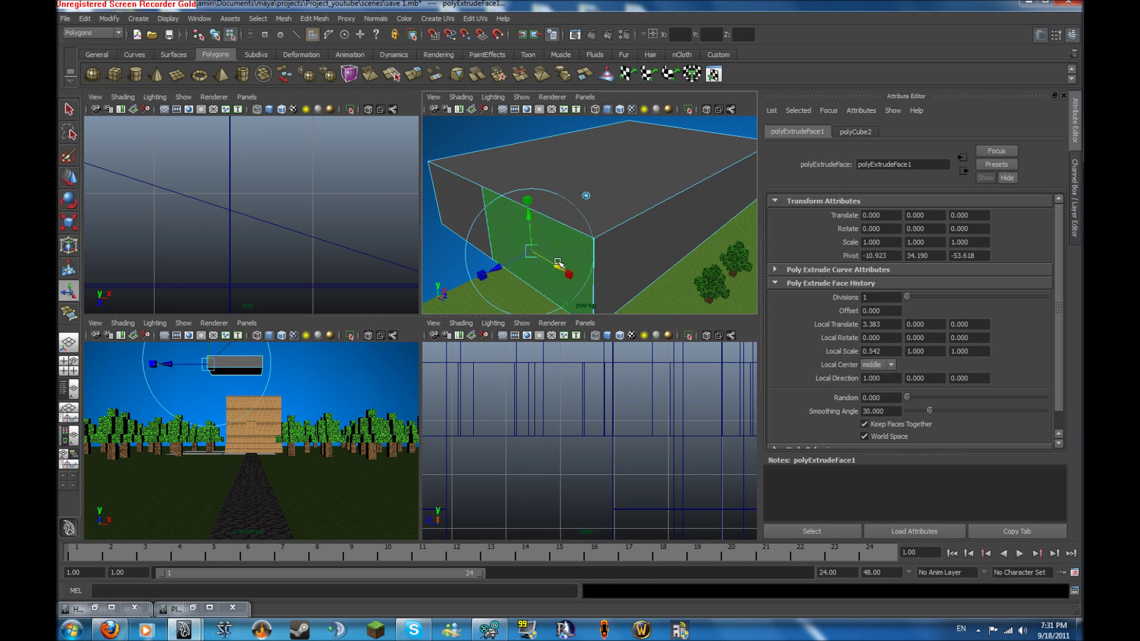
{"action": "scroll", "coordinate": [558, 266], "scroll_direction": "down", "scroll_amount": 3}
Extrude the face a second time, pull it far out, and return to object mode.
{"action": "key", "text": "ctrl+e"}
{"action": "mouse_move", "coordinate": [558, 259]}
{"action": "left_mouse_down", "text": "alt"}
{"action": "mouse_move", "coordinate": [531, 191]}
{"action": "mouse_move", "coordinate": [499, 223]}
{"action": "left_mouse_up", "text": "alt"}
{"action": "left_click_drag", "start_coordinate": [486, 230], "coordinate": [500, 226]}
{"action": "left_click_drag", "start_coordinate": [500, 227], "coordinate": [547, 217], "text": "alt"}
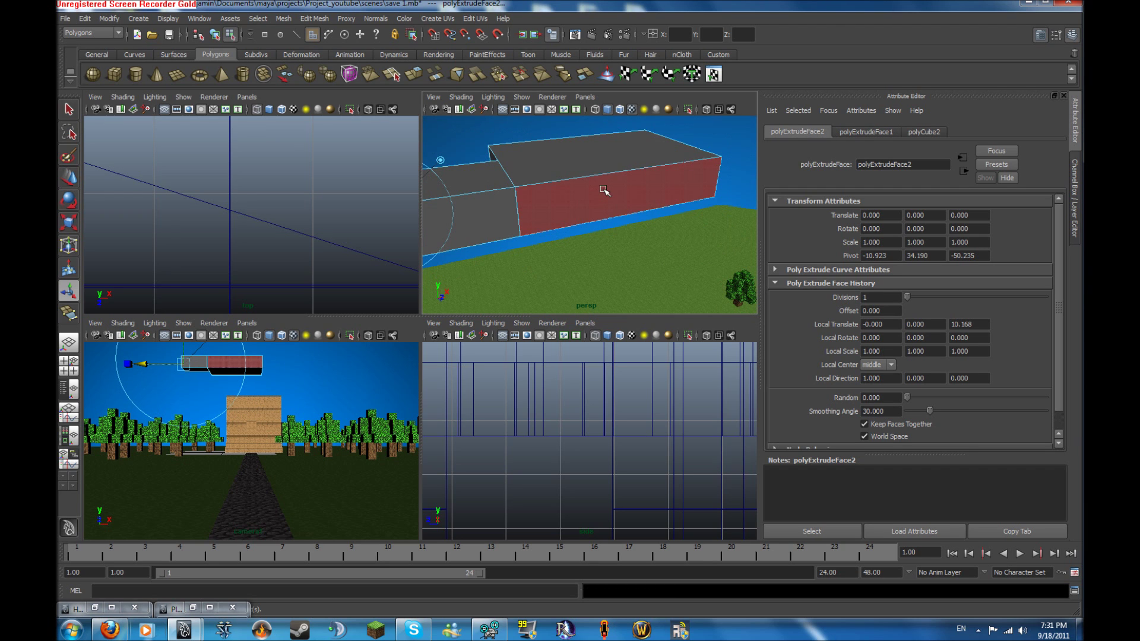
{"action": "key", "text": "F8"}
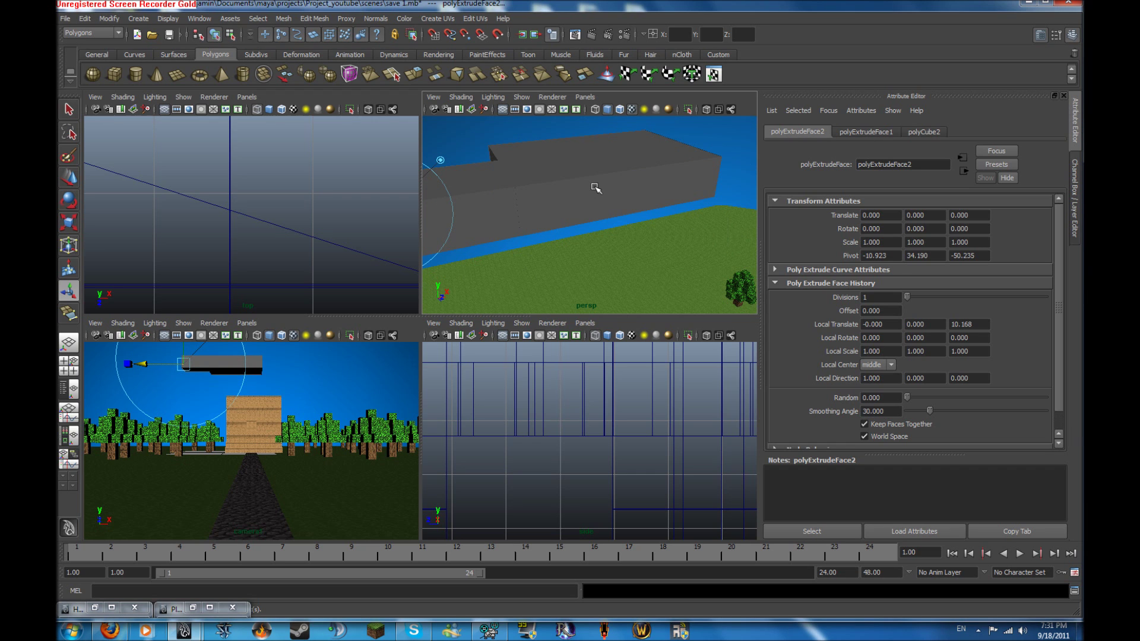
{"action": "left_click", "coordinate": [596, 188]}
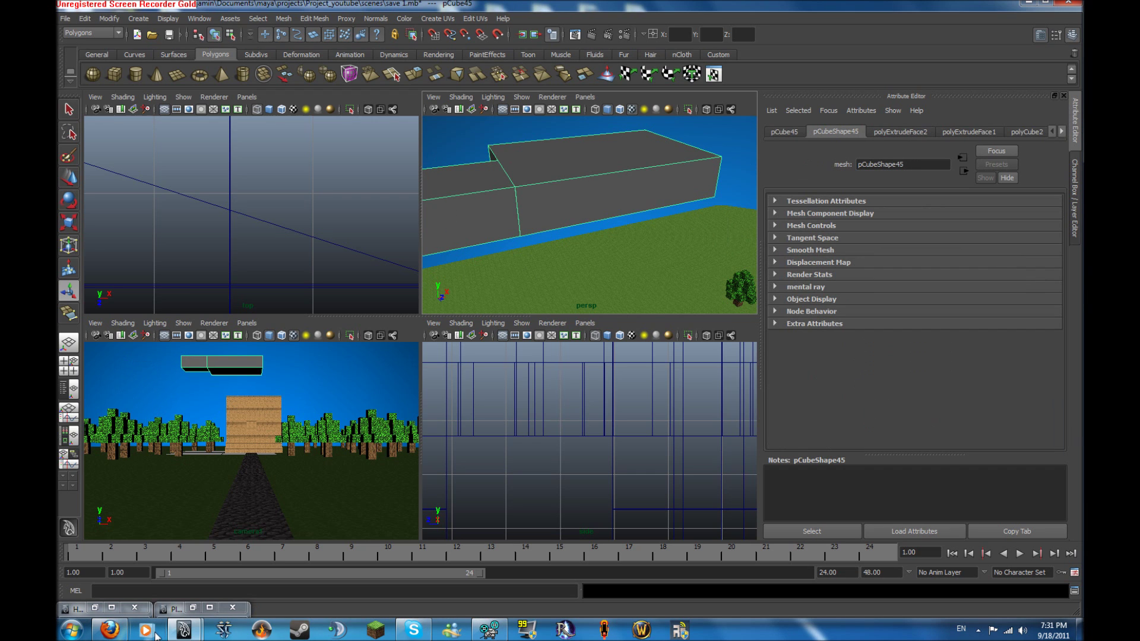
{"action": "left_click", "coordinate": [95, 608]}
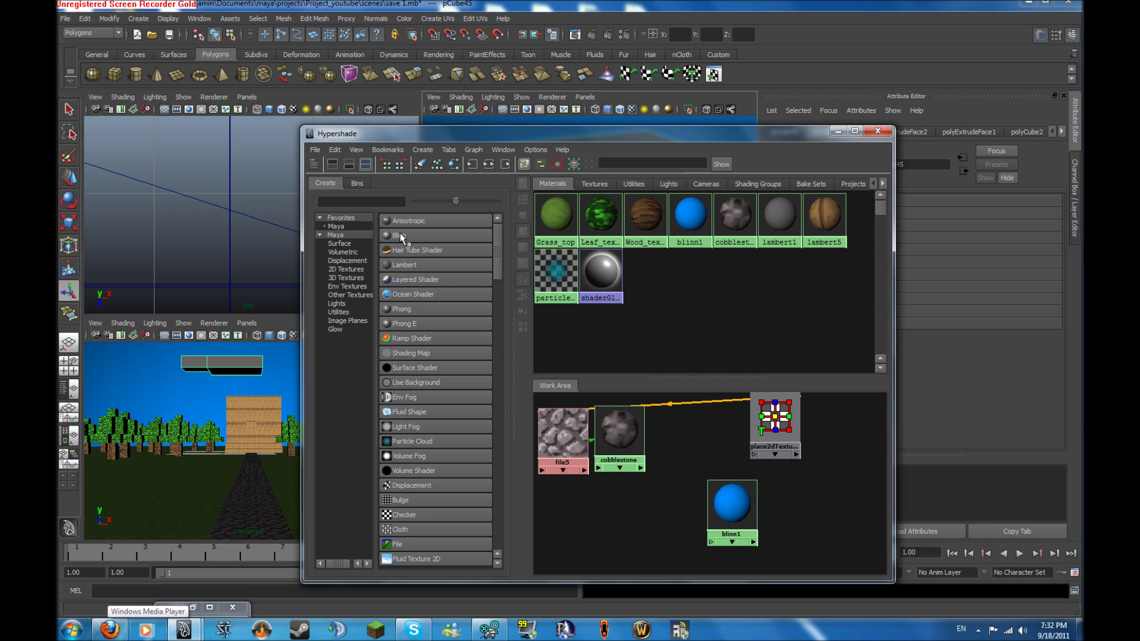
Create a new Blinn material, blinn2, for the cloud slab.
{"action": "left_click_drag", "start_coordinate": [732, 512], "coordinate": [676, 441]}
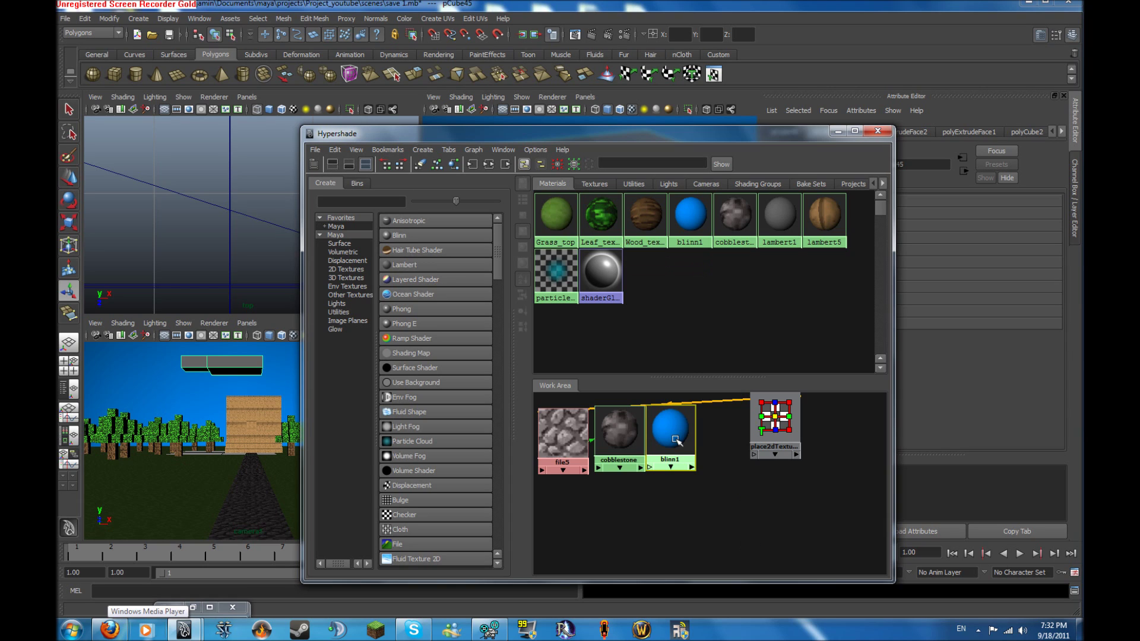
{"action": "left_click", "coordinate": [396, 236]}
{"action": "left_click_drag", "start_coordinate": [865, 426], "coordinate": [785, 514]}
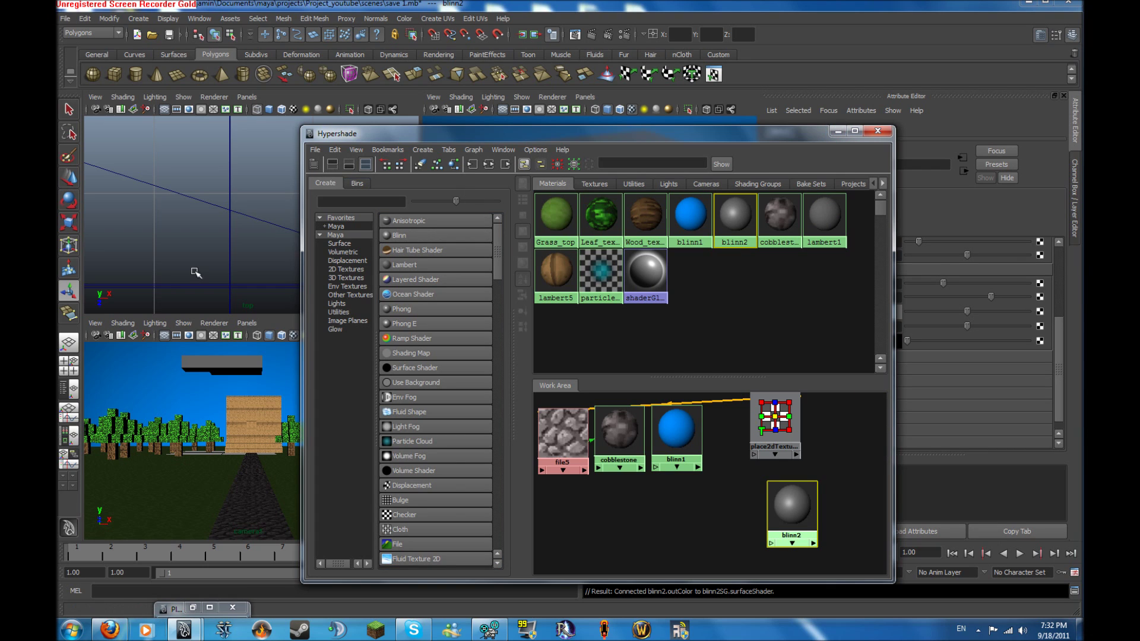
{"action": "left_click", "coordinate": [220, 357]}
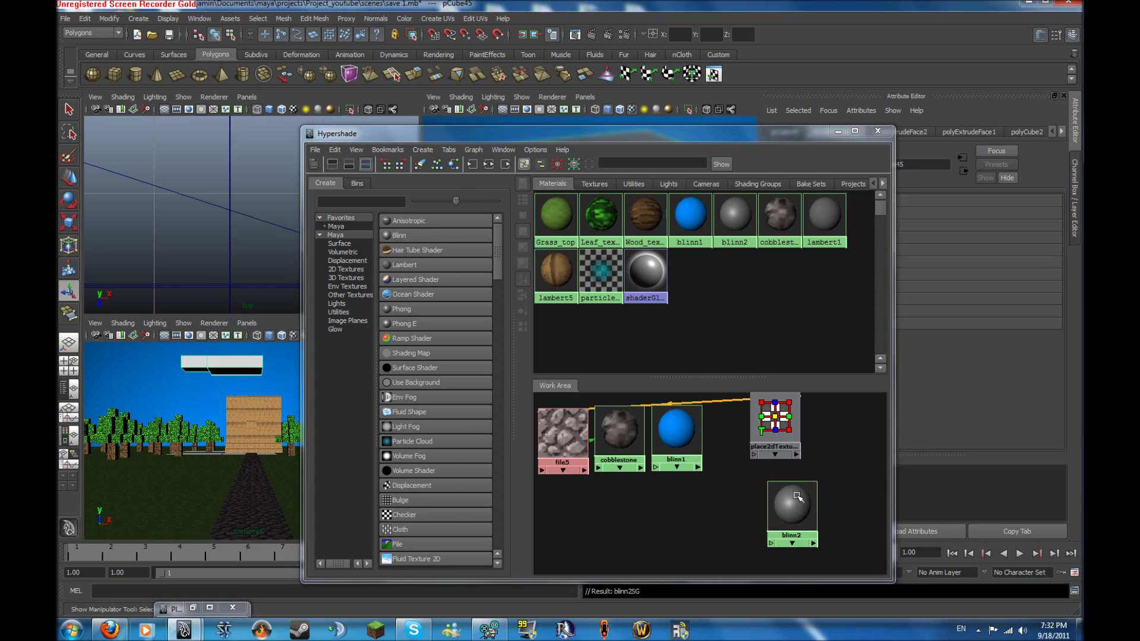
{"action": "left_click", "coordinate": [797, 496]}
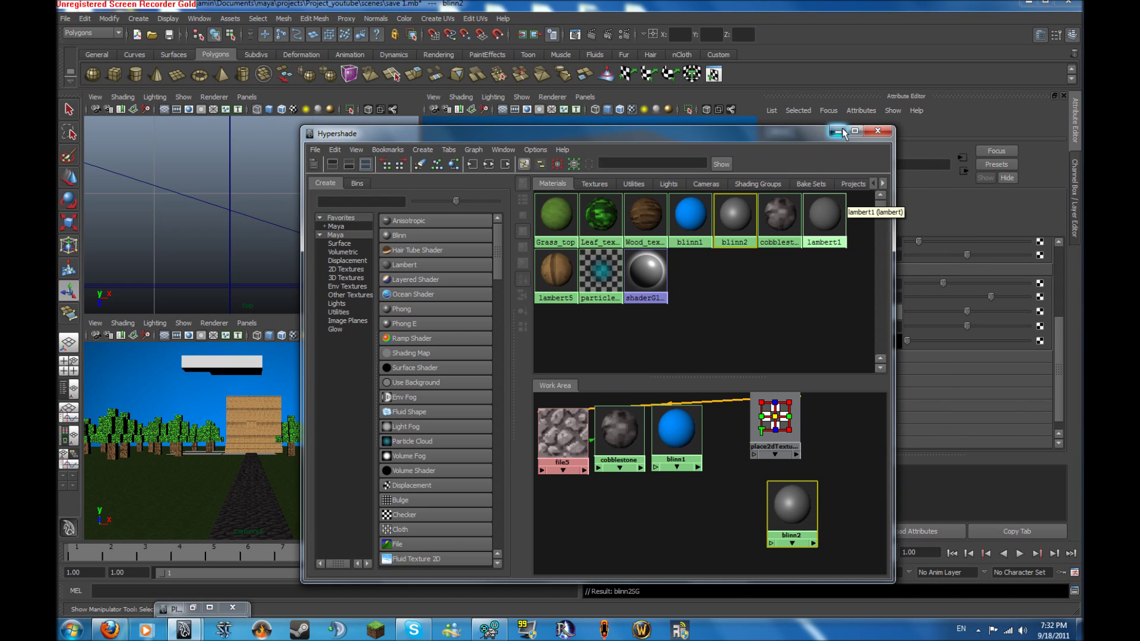
Set blinn2's colour to white and raise its transparency so the cloud is translucent.
{"action": "left_click", "coordinate": [837, 131]}
{"action": "scroll", "coordinate": [892, 283], "scroll_direction": "up", "scroll_amount": 3}
{"action": "left_click", "coordinate": [883, 274]}
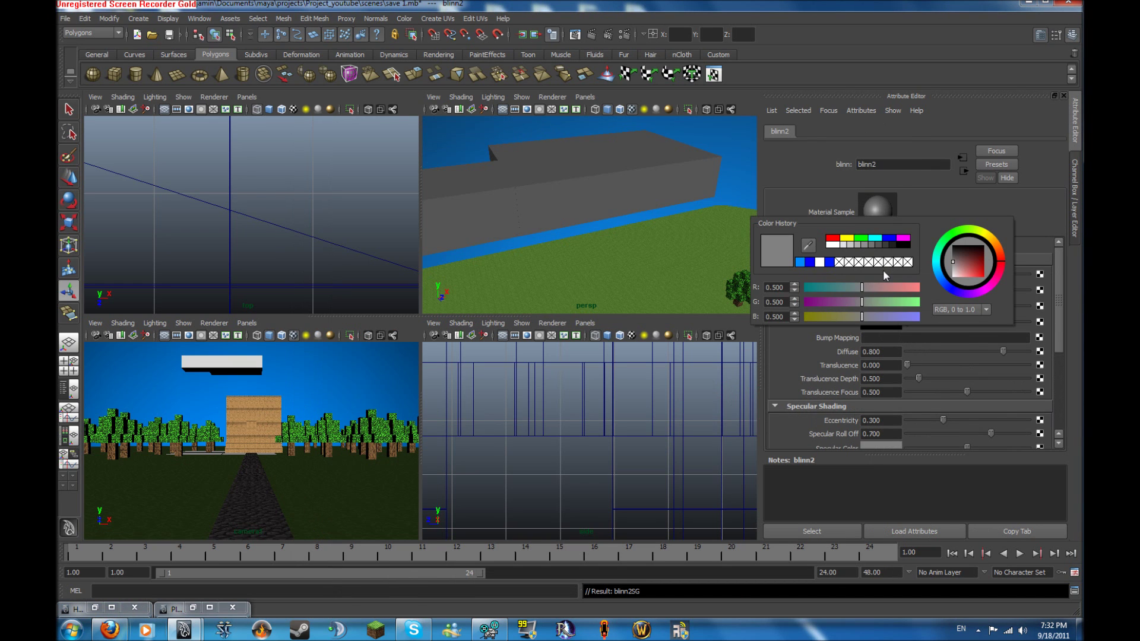
{"action": "left_click_drag", "start_coordinate": [948, 265], "coordinate": [946, 297]}
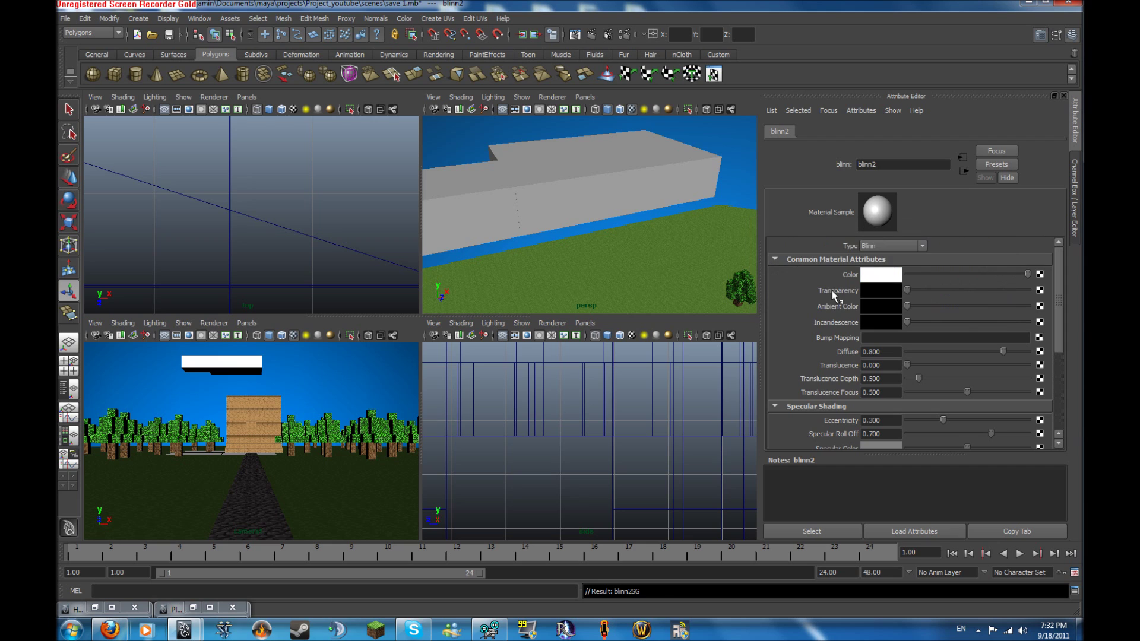
{"action": "left_click_drag", "start_coordinate": [921, 290], "coordinate": [964, 295]}
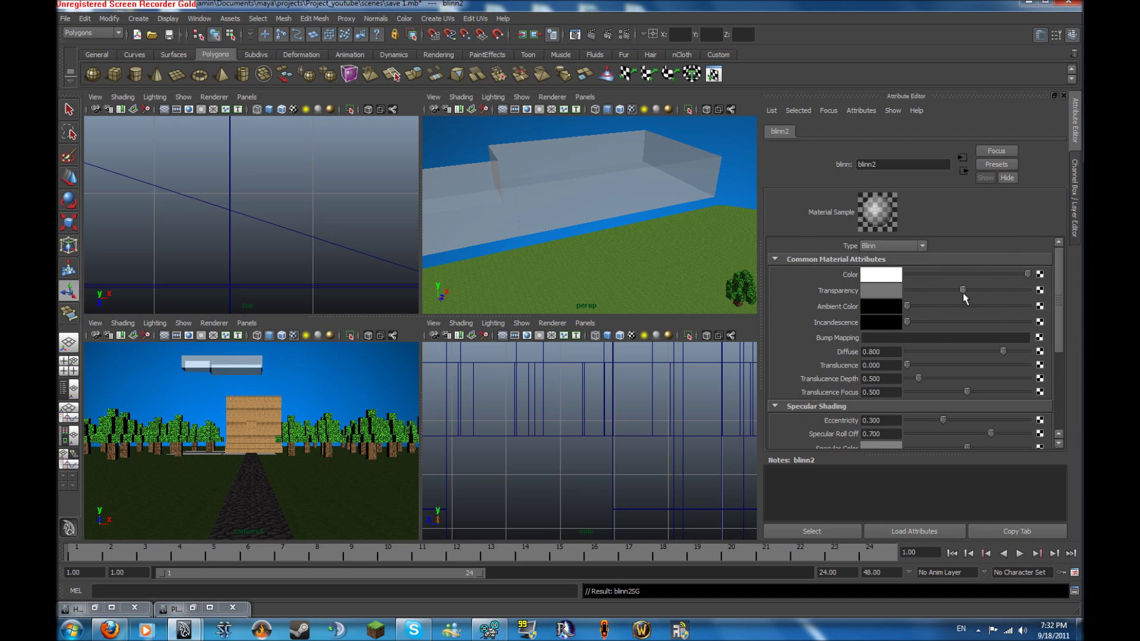
{"action": "left_click", "coordinate": [658, 217]}
{"action": "mouse_move", "coordinate": [539, 199]}
{"action": "left_mouse_down", "text": "alt"}
{"action": "mouse_move", "coordinate": [641, 198]}
{"action": "mouse_move", "coordinate": [653, 250]}
{"action": "mouse_move", "coordinate": [525, 232]}
{"action": "left_mouse_up", "text": "alt"}
{"action": "right_click", "coordinate": [650, 255]}
{"action": "scroll", "coordinate": [568, 223], "scroll_direction": "down", "scroll_amount": 3}
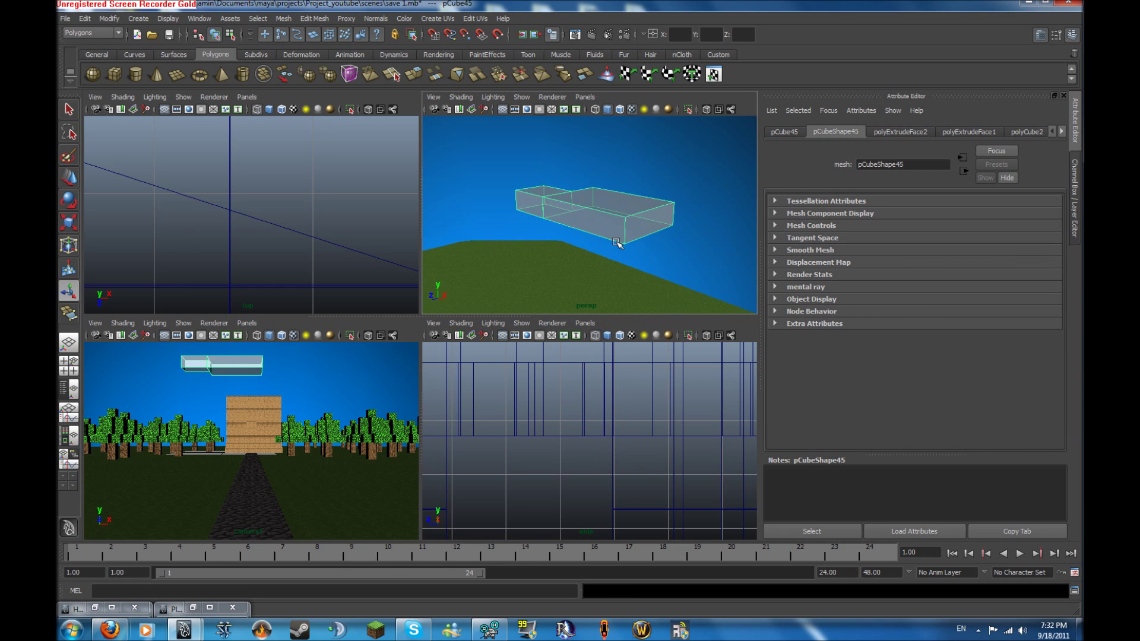
Extrude the cloud's front face twice to lengthen it, trimming the last extrusion slightly.
{"action": "right_click_drag", "start_coordinate": [567, 223], "coordinate": [570, 254]}
{"action": "left_click", "coordinate": [560, 222]}
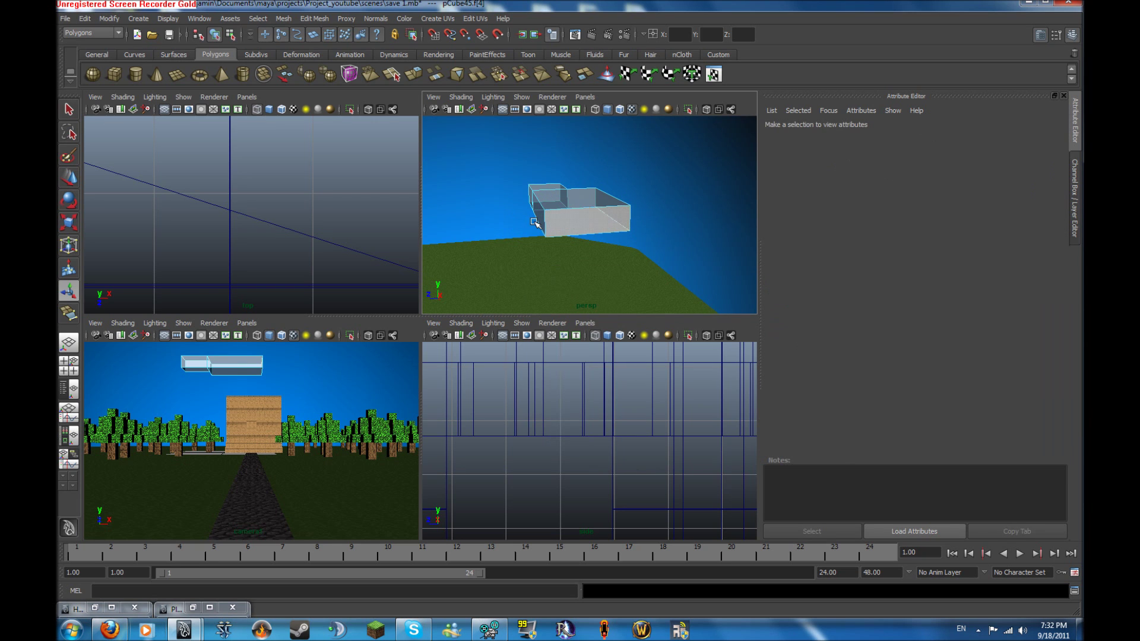
{"action": "left_click", "coordinate": [564, 223]}
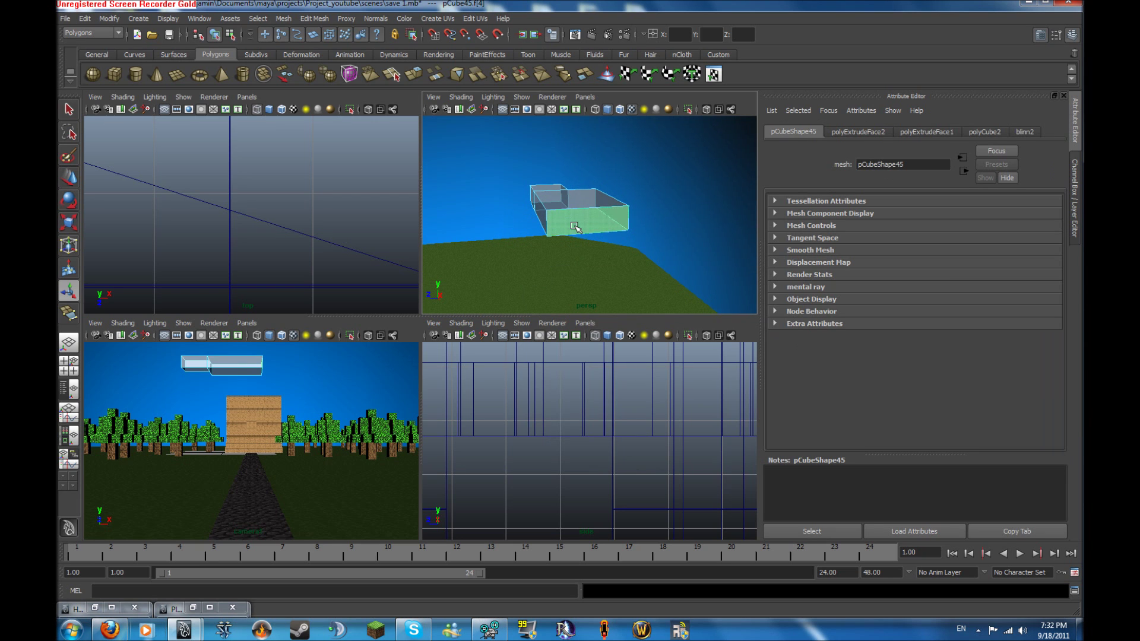
{"action": "left_click", "coordinate": [413, 74]}
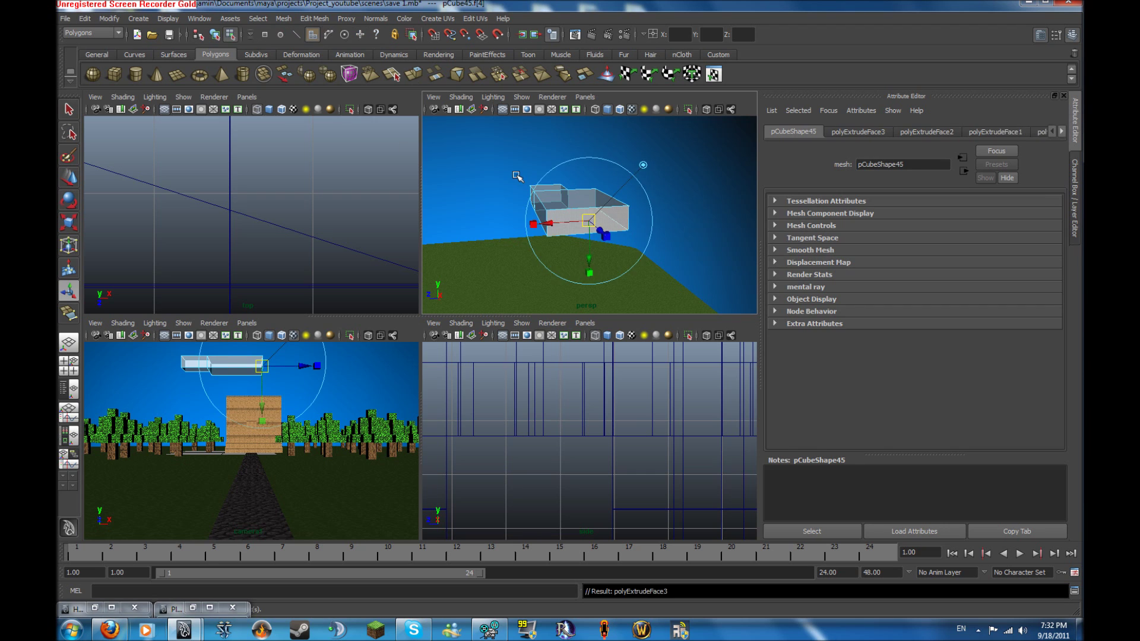
{"action": "mouse_move", "coordinate": [588, 221]}
{"action": "left_mouse_down"}
{"action": "mouse_move", "coordinate": [609, 231]}
{"action": "mouse_move", "coordinate": [580, 189]}
{"action": "mouse_move", "coordinate": [710, 262]}
{"action": "mouse_move", "coordinate": [677, 242]}
{"action": "left_mouse_up"}
{"action": "left_click", "coordinate": [413, 73]}
{"action": "mouse_move", "coordinate": [512, 182]}
{"action": "left_mouse_down", "text": "alt"}
{"action": "mouse_move", "coordinate": [531, 190]}
{"action": "mouse_move", "coordinate": [515, 187]}
{"action": "mouse_move", "coordinate": [500, 158]}
{"action": "mouse_move", "coordinate": [470, 217]}
{"action": "mouse_move", "coordinate": [730, 225]}
{"action": "mouse_move", "coordinate": [604, 212]}
{"action": "left_mouse_up", "text": "alt"}
Duplicate the cloud in object mode and offset the copy sideways.
{"action": "key", "text": "F8"}
{"action": "key", "text": "w"}
{"action": "key", "text": "ctrl+d"}
{"action": "right_click", "coordinate": [589, 238]}
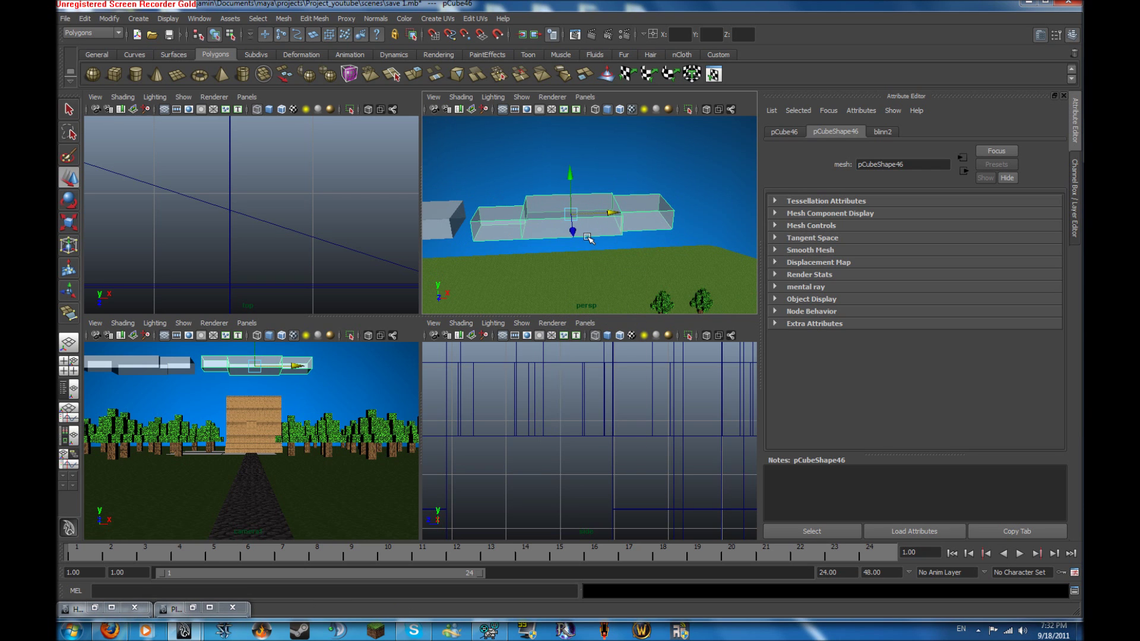
Extrude a face of the copied cloud twice and pull the new extrusion outward.
{"action": "left_click", "coordinate": [579, 223]}
{"action": "key", "text": "f"}
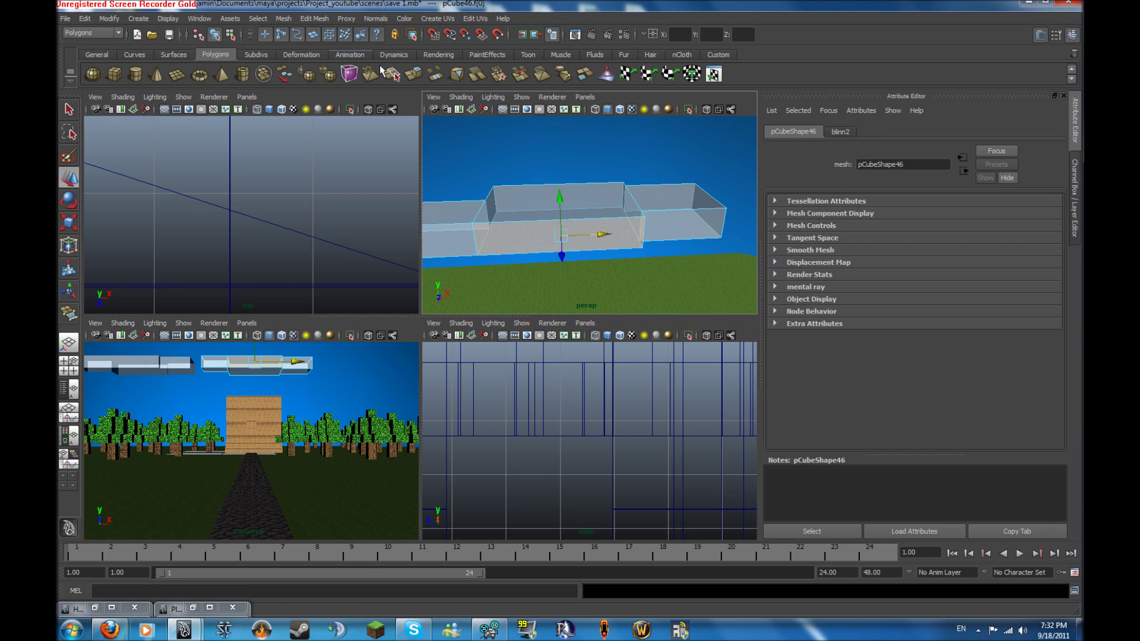
{"action": "left_click", "coordinate": [413, 74]}
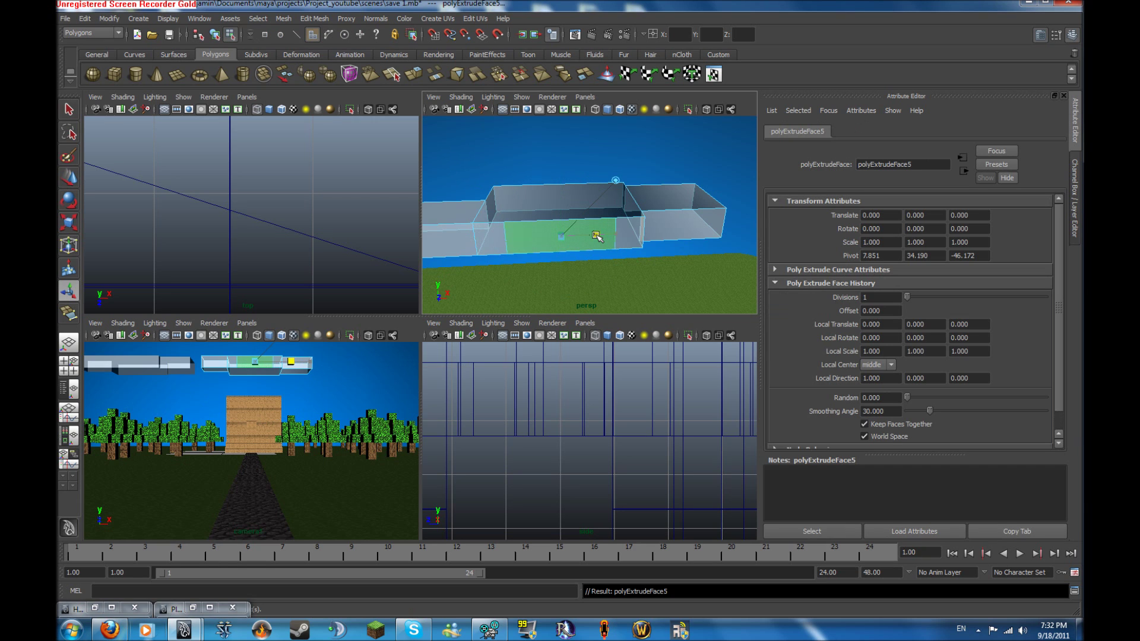
{"action": "left_click", "coordinate": [597, 236]}
{"action": "key", "text": "g"}
{"action": "mouse_move", "coordinate": [570, 254]}
{"action": "left_mouse_down", "text": "alt"}
{"action": "mouse_move", "coordinate": [670, 259]}
{"action": "mouse_move", "coordinate": [739, 296]}
{"action": "left_mouse_up", "text": "alt"}
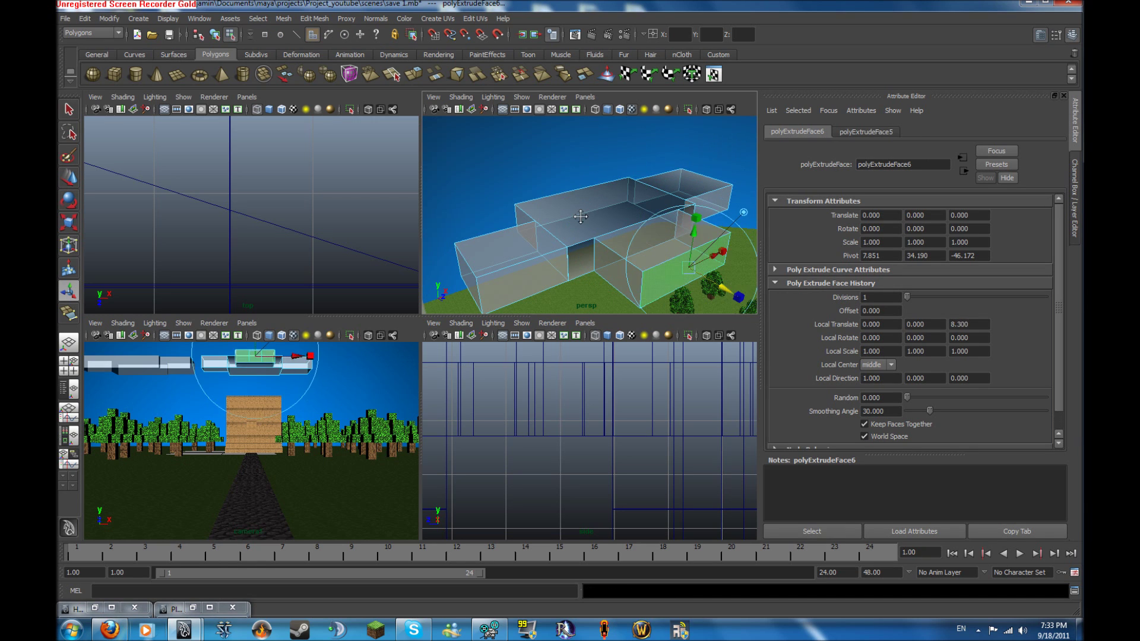
Move another face of the cloud, then undo the last two changes.
{"action": "left_click_drag", "start_coordinate": [580, 217], "coordinate": [574, 256], "text": "alt"}
{"action": "left_click", "coordinate": [584, 252]}
{"action": "key", "text": "w"}
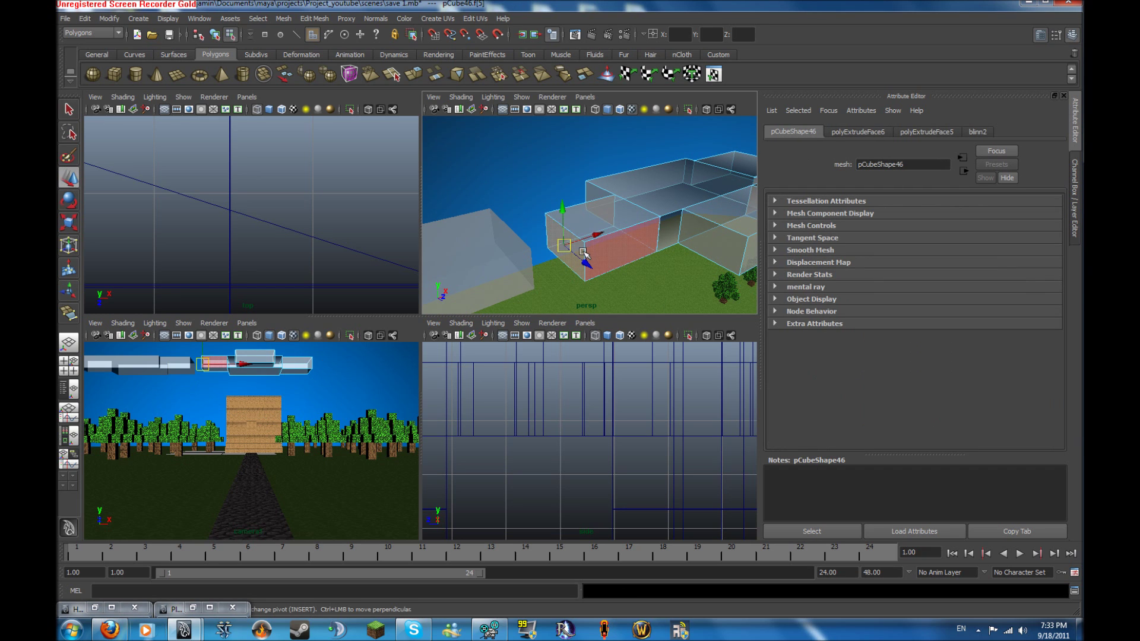
{"action": "mouse_move", "coordinate": [584, 253]}
{"action": "left_mouse_down"}
{"action": "mouse_move", "coordinate": [615, 234]}
{"action": "mouse_move", "coordinate": [553, 223]}
{"action": "mouse_move", "coordinate": [682, 215]}
{"action": "left_mouse_up"}
{"action": "key", "text": "ctrl+z"}
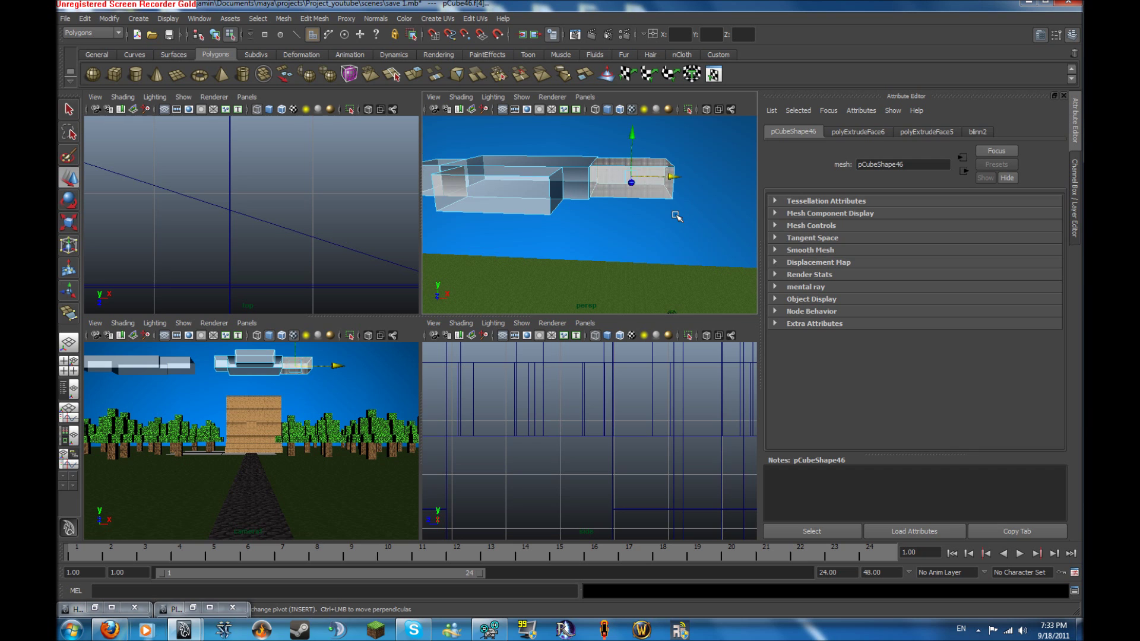
{"action": "key", "text": "ctrl+z"}
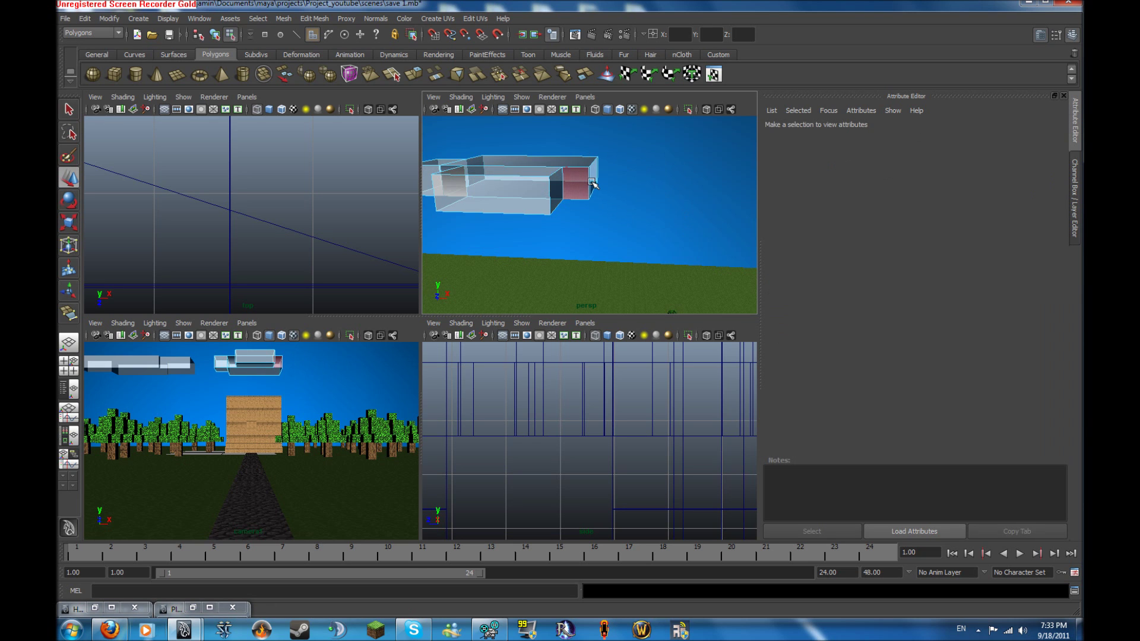
Extrude the cloud's top face, shrink it inward, and pull a second extrusion upward.
{"action": "right_click_drag", "start_coordinate": [547, 187], "coordinate": [609, 186], "text": "alt"}
{"action": "left_click_drag", "start_coordinate": [608, 187], "coordinate": [583, 206], "text": "alt"}
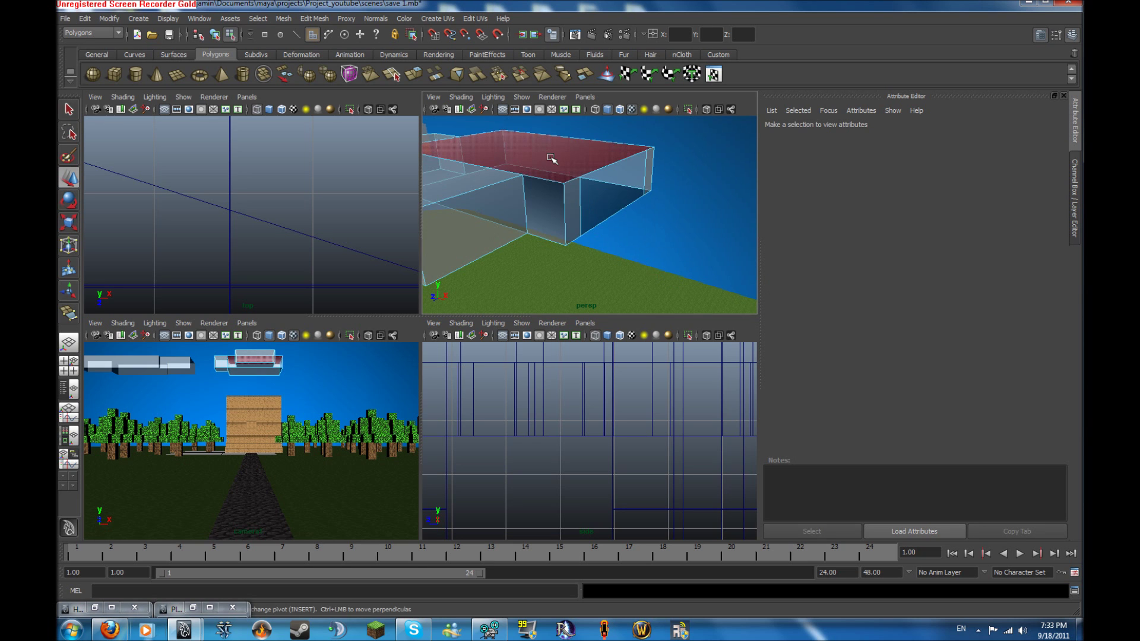
{"action": "left_click", "coordinate": [583, 206]}
{"action": "key", "text": "f"}
{"action": "left_click", "coordinate": [413, 74]}
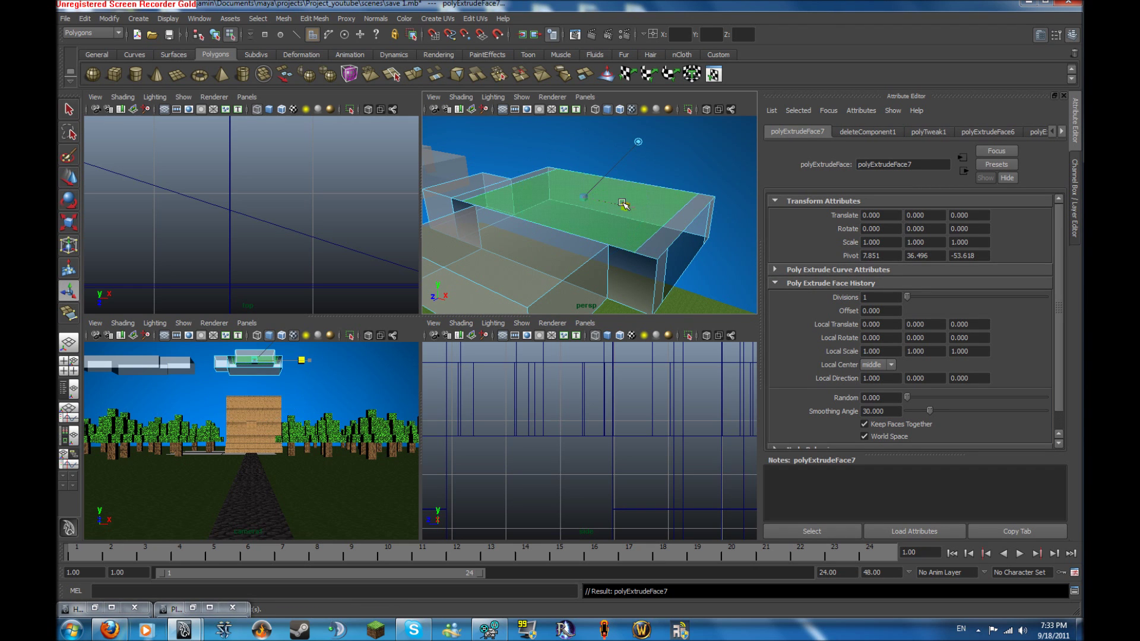
{"action": "left_click_drag", "start_coordinate": [633, 207], "coordinate": [605, 186]}
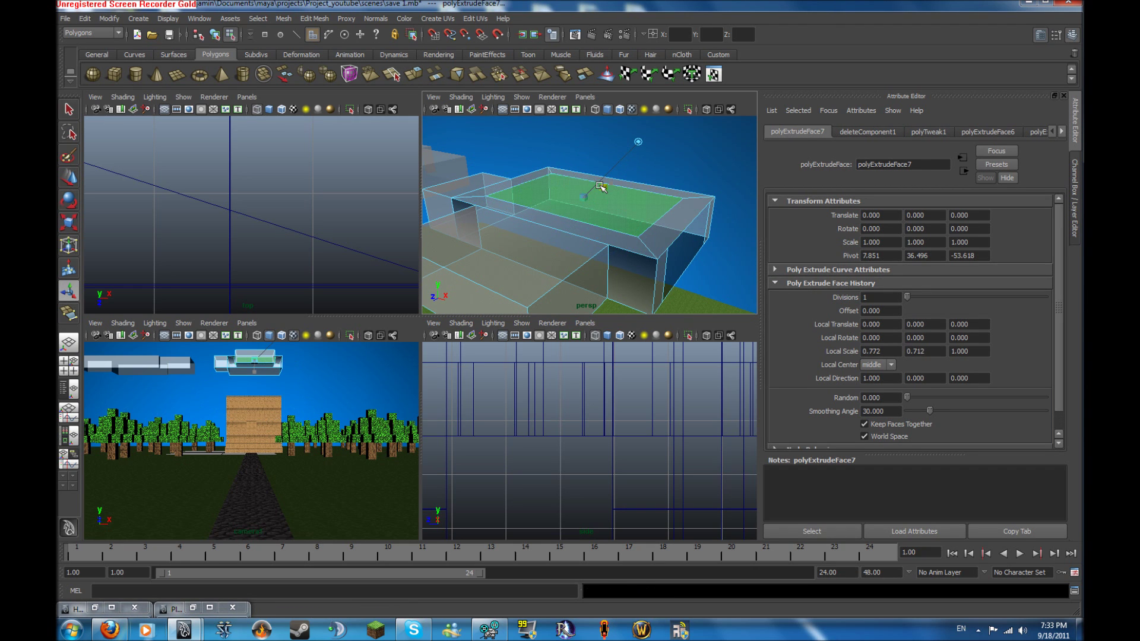
{"action": "key", "text": "g"}
{"action": "mouse_move", "coordinate": [583, 169]}
{"action": "left_mouse_down"}
{"action": "mouse_move", "coordinate": [579, 129]}
{"action": "mouse_move", "coordinate": [682, 208]}
{"action": "mouse_move", "coordinate": [547, 203]}
{"action": "left_mouse_up"}
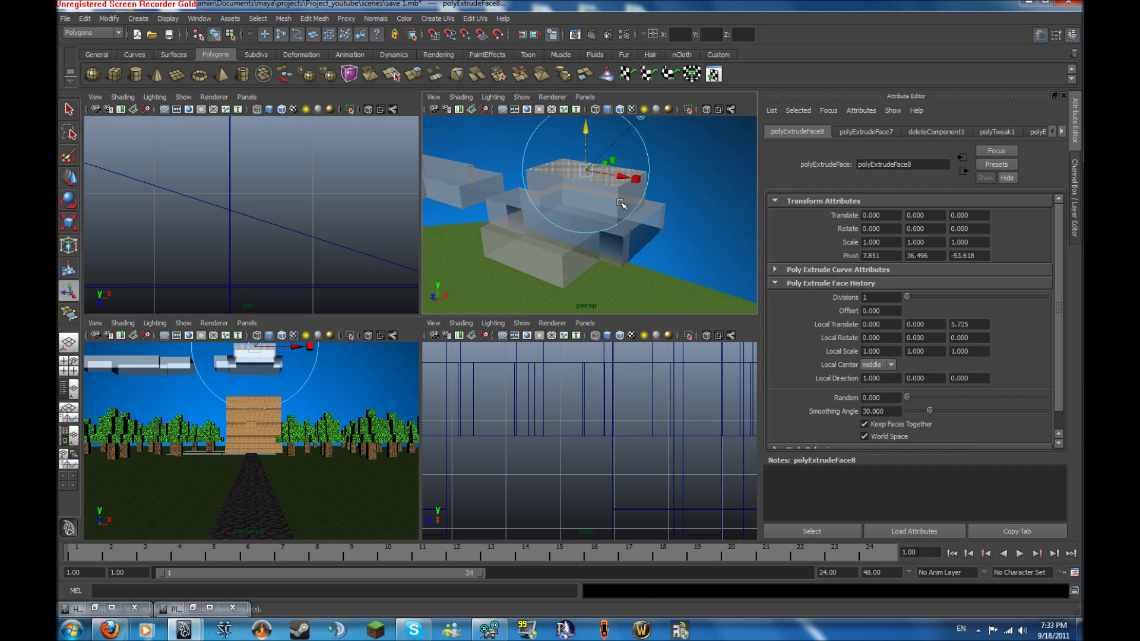
{"action": "left_click", "coordinate": [548, 202]}
Duplicate the stepped cloud and move the copy far to the right.
{"action": "key", "text": "ctrl+d"}
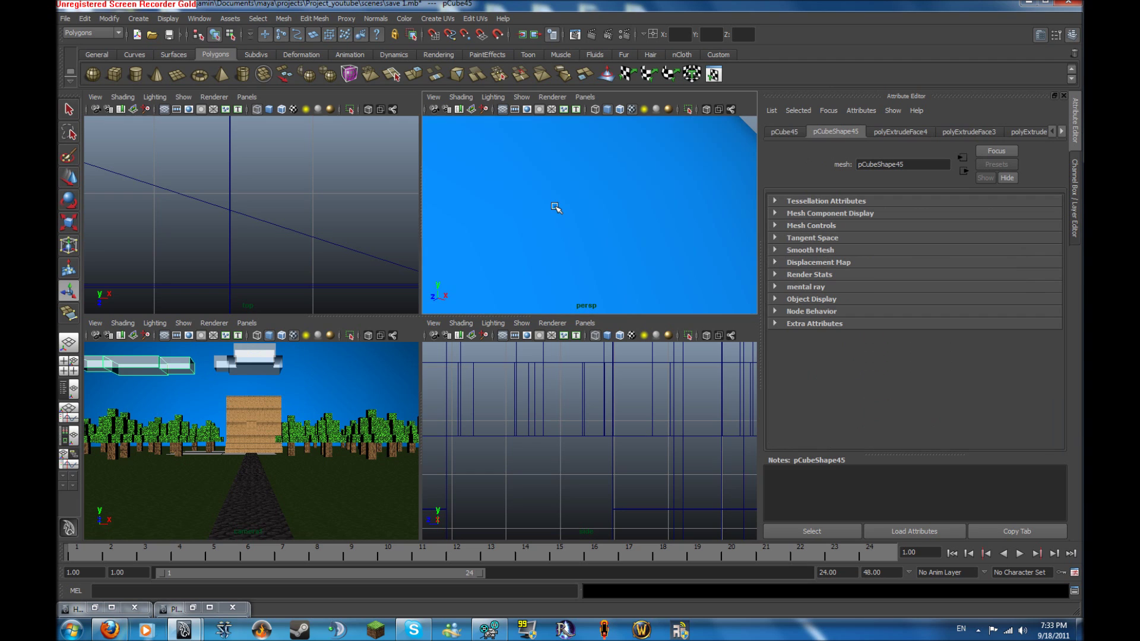
{"action": "key", "text": "w"}
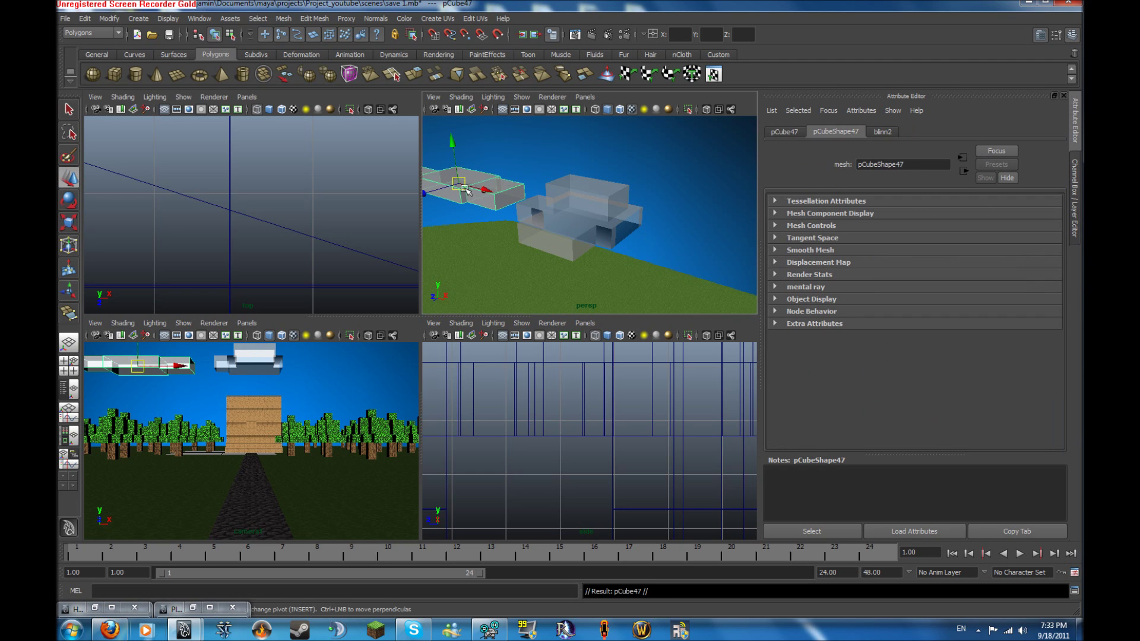
{"action": "left_click_drag", "start_coordinate": [522, 193], "coordinate": [995, 324]}
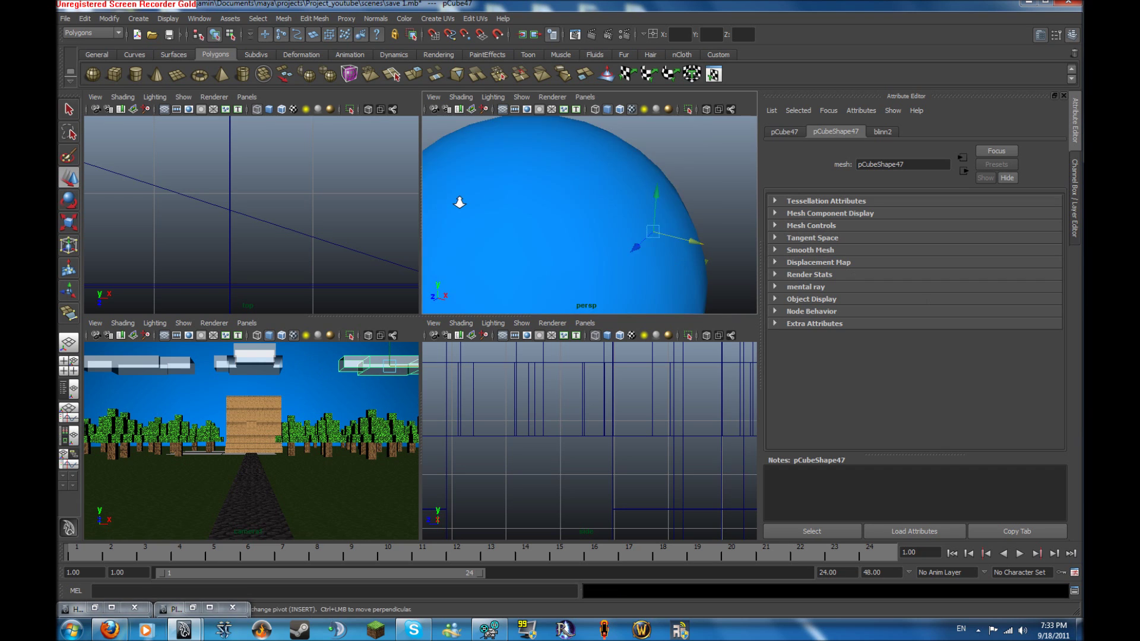
{"action": "left_click", "coordinate": [438, 184]}
{"action": "mouse_move", "coordinate": [438, 184]}
{"action": "left_mouse_down", "text": "alt"}
{"action": "mouse_move", "coordinate": [657, 210]}
{"action": "mouse_move", "coordinate": [693, 199]}
{"action": "left_mouse_up", "text": "alt"}
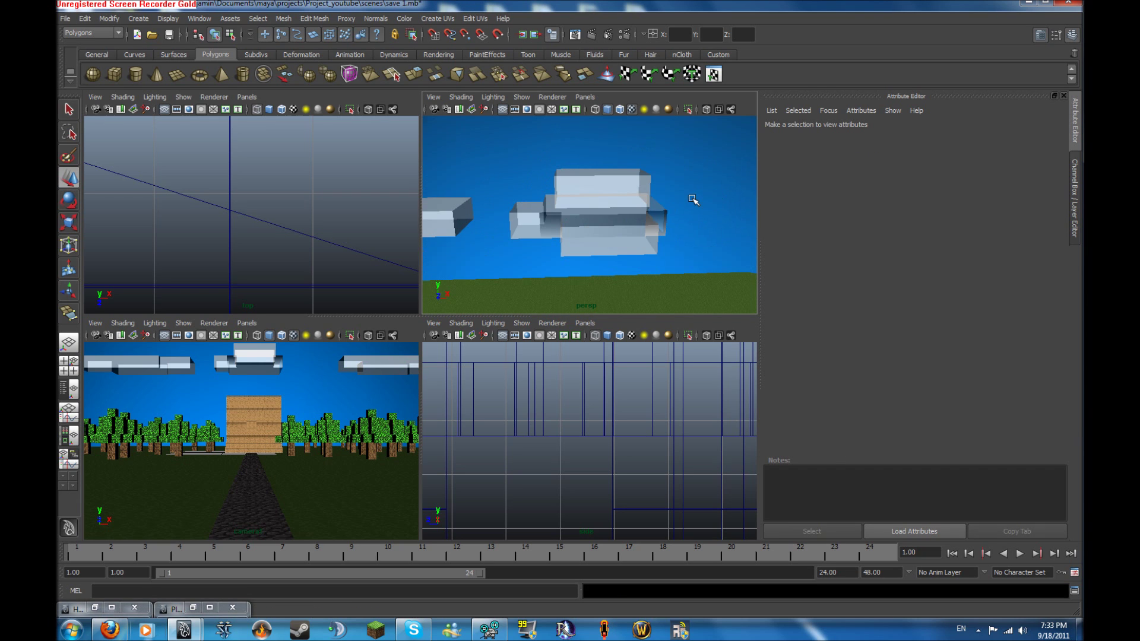
Shift the middle cloud slightly right, then view the house and trees from above.
{"action": "left_click", "coordinate": [275, 364]}
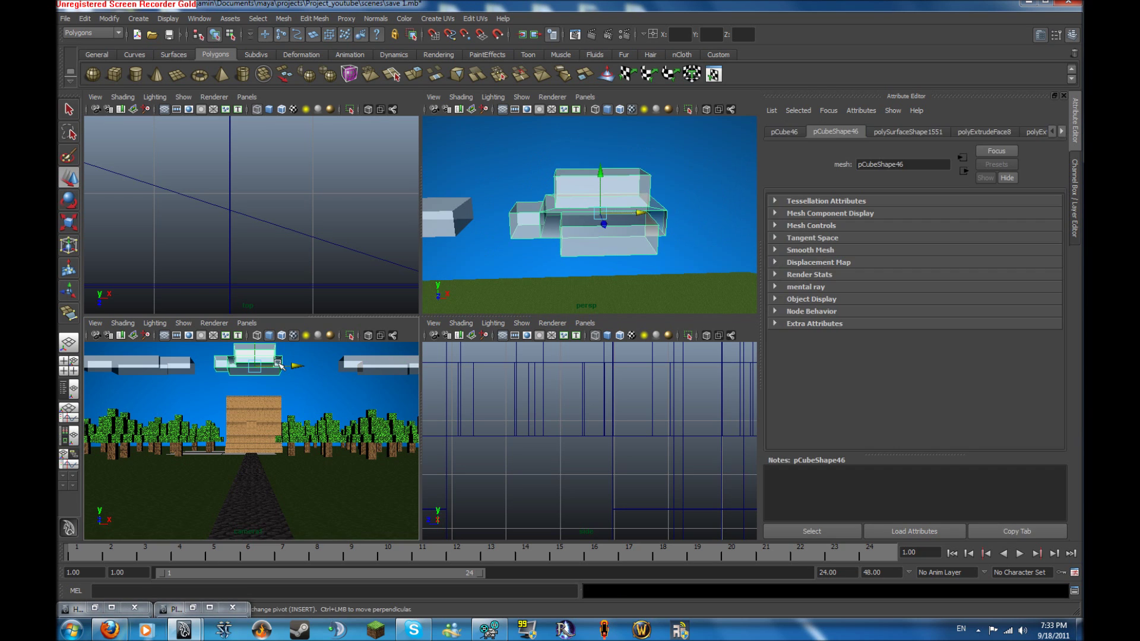
{"action": "middle_click_drag", "start_coordinate": [276, 364], "coordinate": [303, 364]}
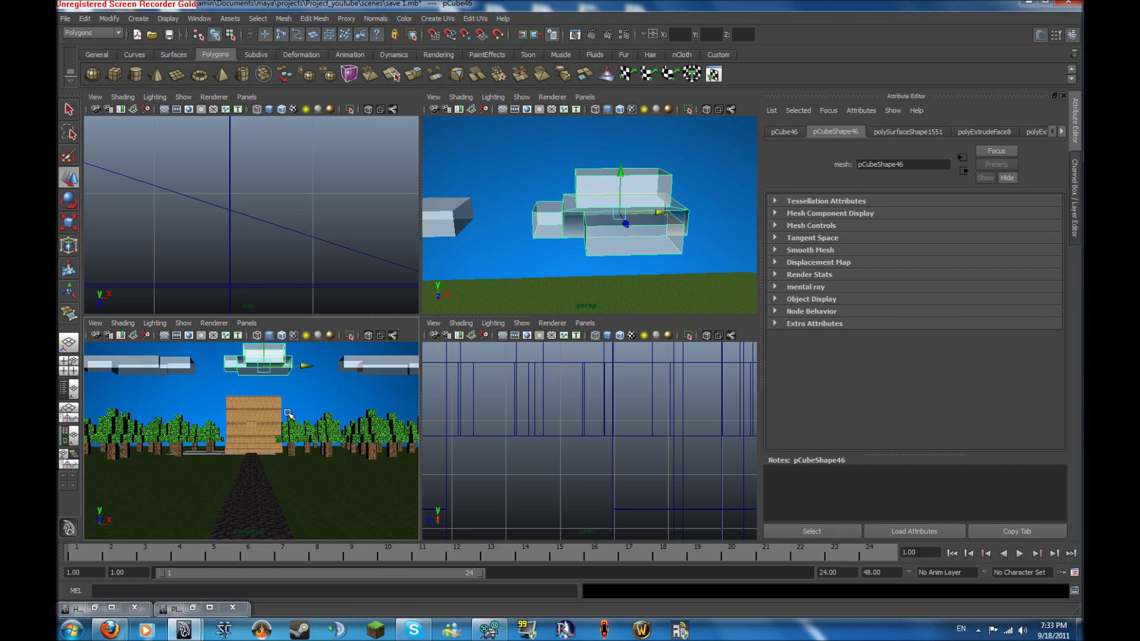
{"action": "mouse_move", "coordinate": [641, 223]}
{"action": "left_mouse_down", "text": "alt"}
{"action": "mouse_move", "coordinate": [697, 262]}
{"action": "mouse_move", "coordinate": [483, 132]}
{"action": "mouse_move", "coordinate": [534, 209]}
{"action": "mouse_move", "coordinate": [520, 188]}
{"action": "mouse_move", "coordinate": [641, 223]}
{"action": "mouse_move", "coordinate": [606, 205]}
{"action": "mouse_move", "coordinate": [579, 214]}
{"action": "left_mouse_up", "text": "alt"}
Save the scene under the new name 'save 2.part 4.mb' with Save Scene As.
{"action": "left_click", "coordinate": [67, 20]}
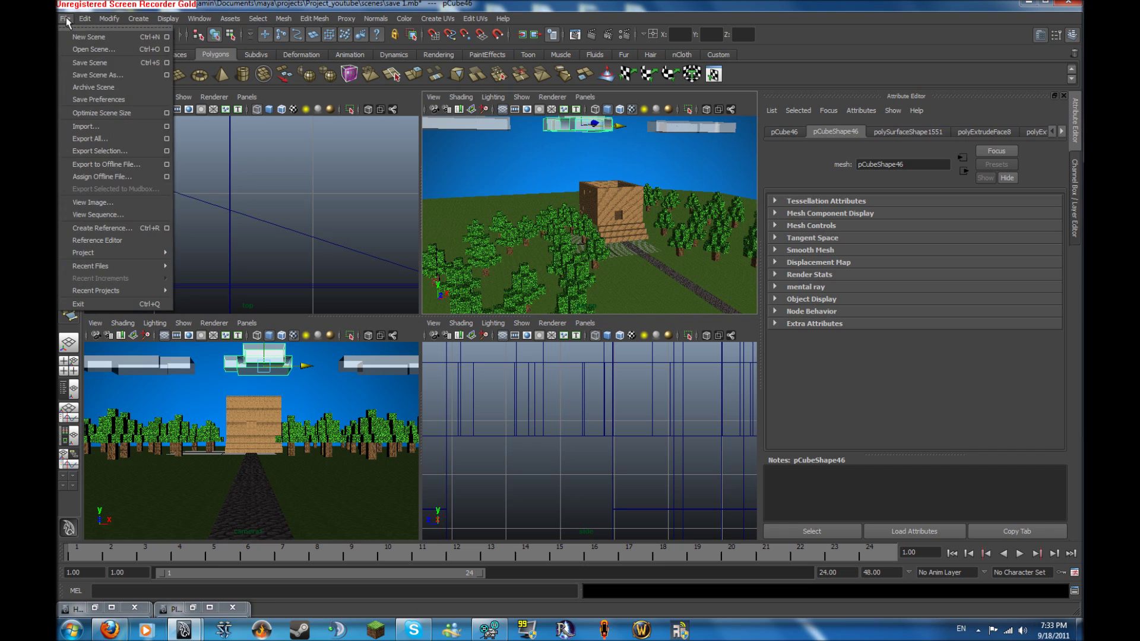
{"action": "left_click", "coordinate": [104, 74]}
{"action": "type", "text": "sa"}
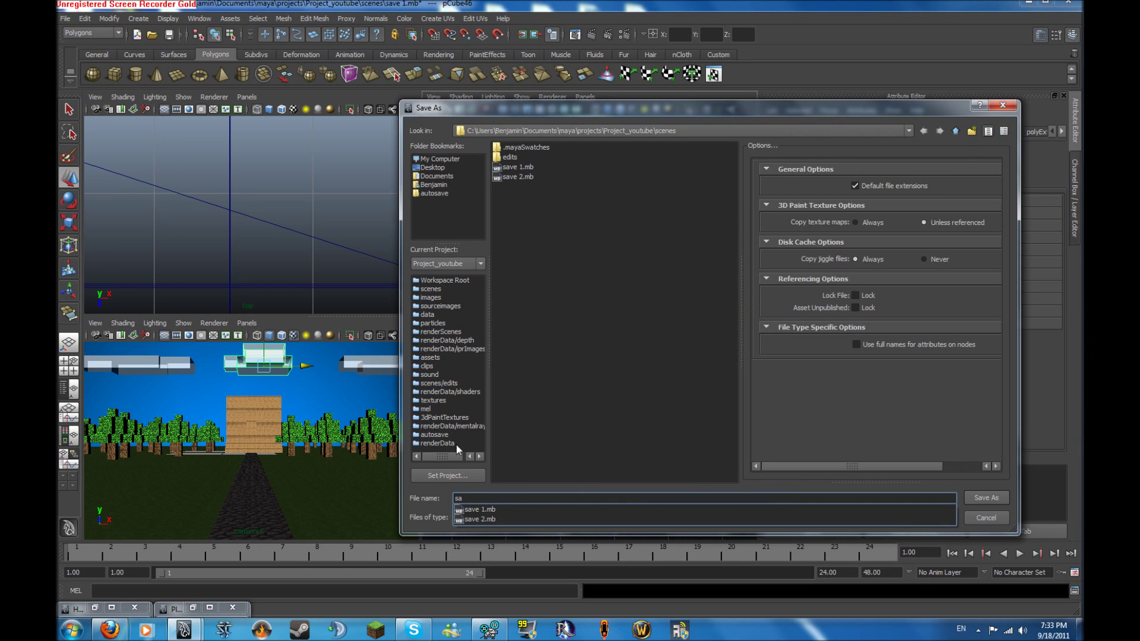
{"action": "type", "text": "ve 2"}
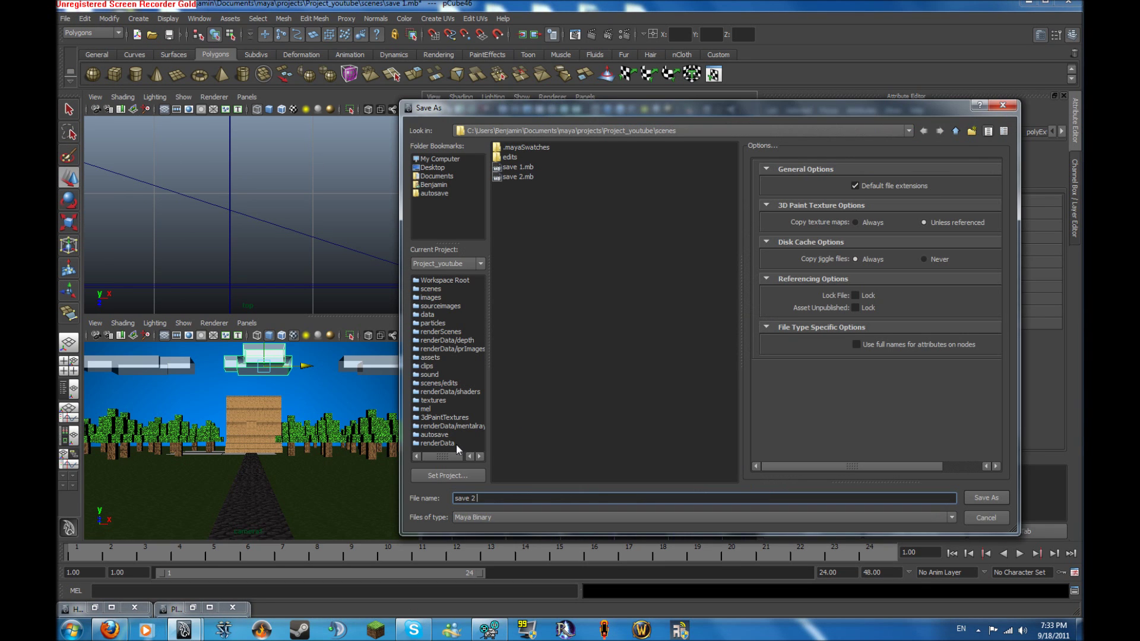
{"action": "type", "text": " po"}
{"action": "type", "text": "art 4"}
{"action": "key", "text": "Return"}
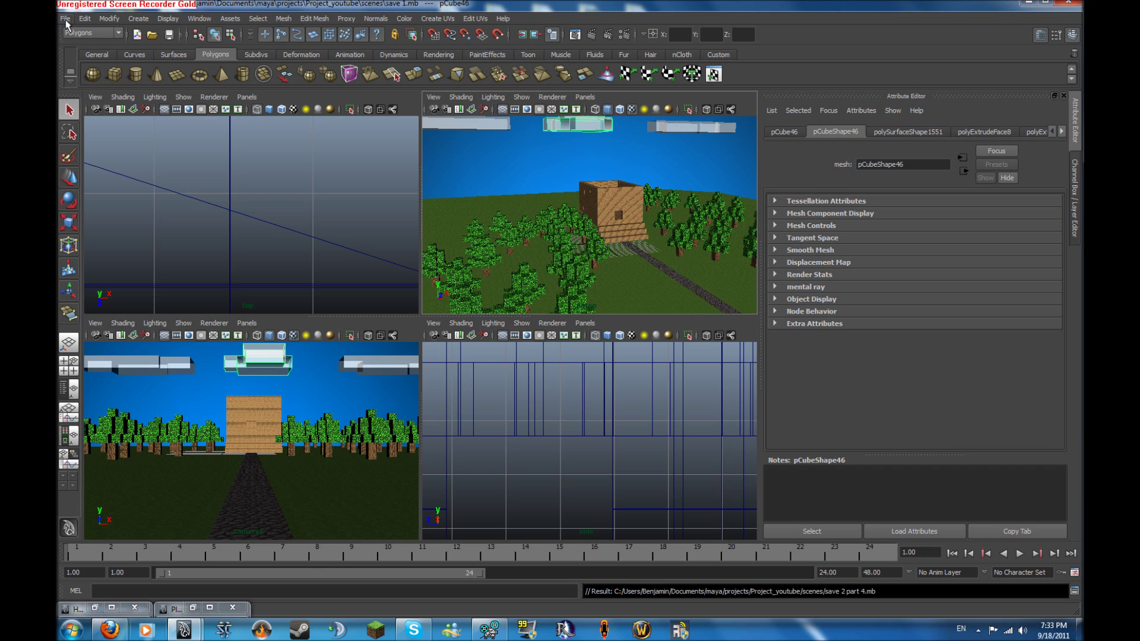
{"action": "left_click", "coordinate": [488, 630]}
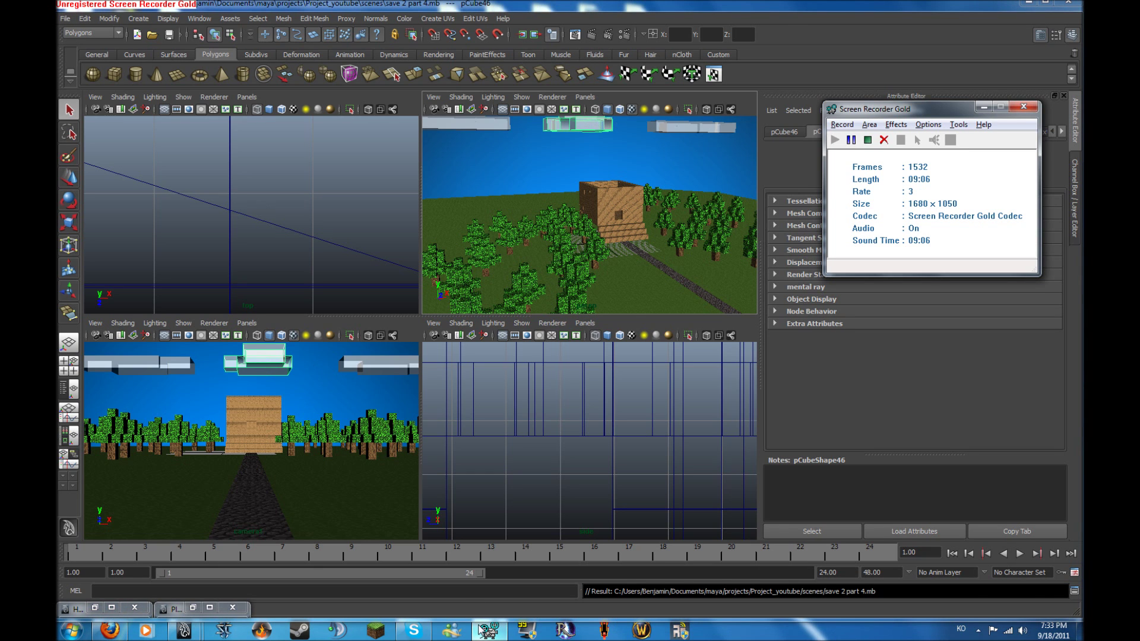
{"action": "left_click", "coordinate": [64, 19]}
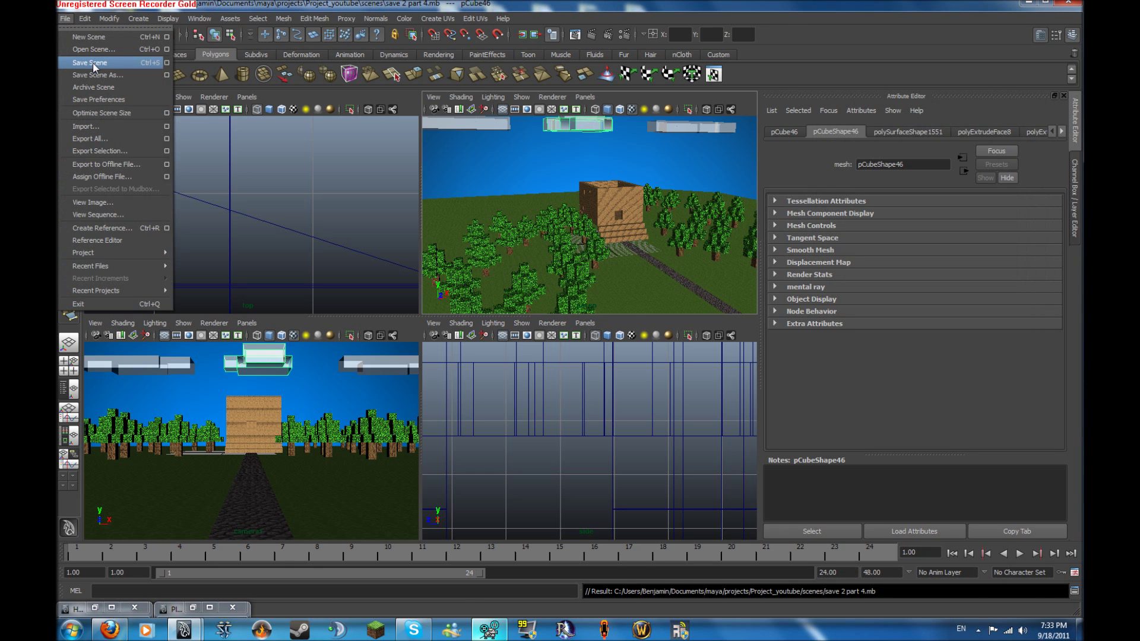
Open the save 2.mb scene and orbit to look down on it.
{"action": "left_click", "coordinate": [89, 49]}
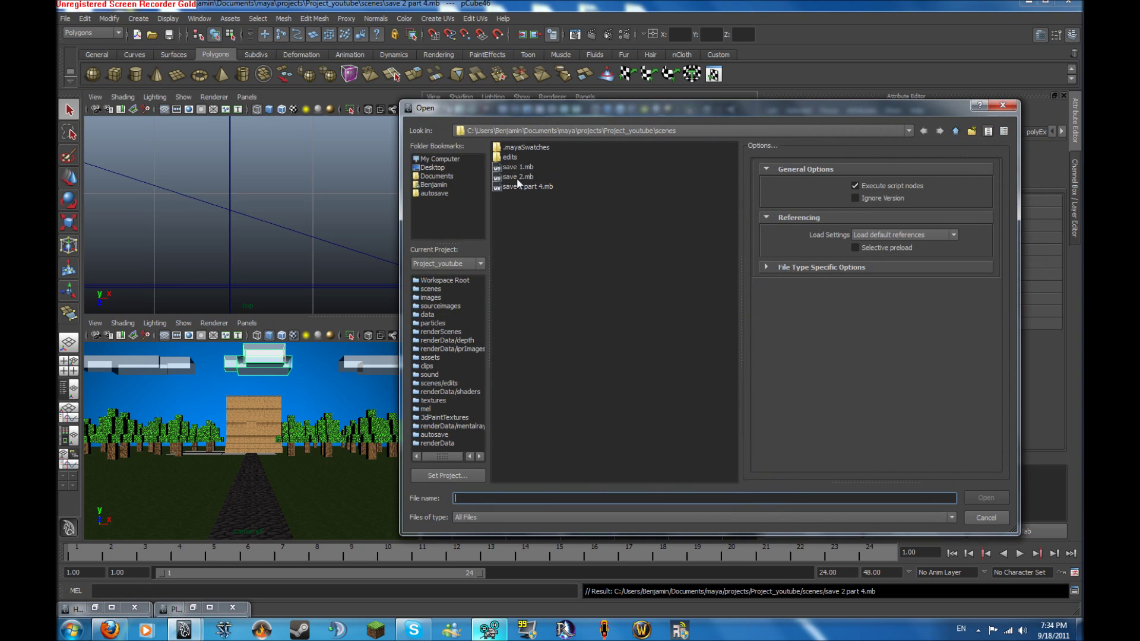
{"action": "double_click", "coordinate": [517, 181]}
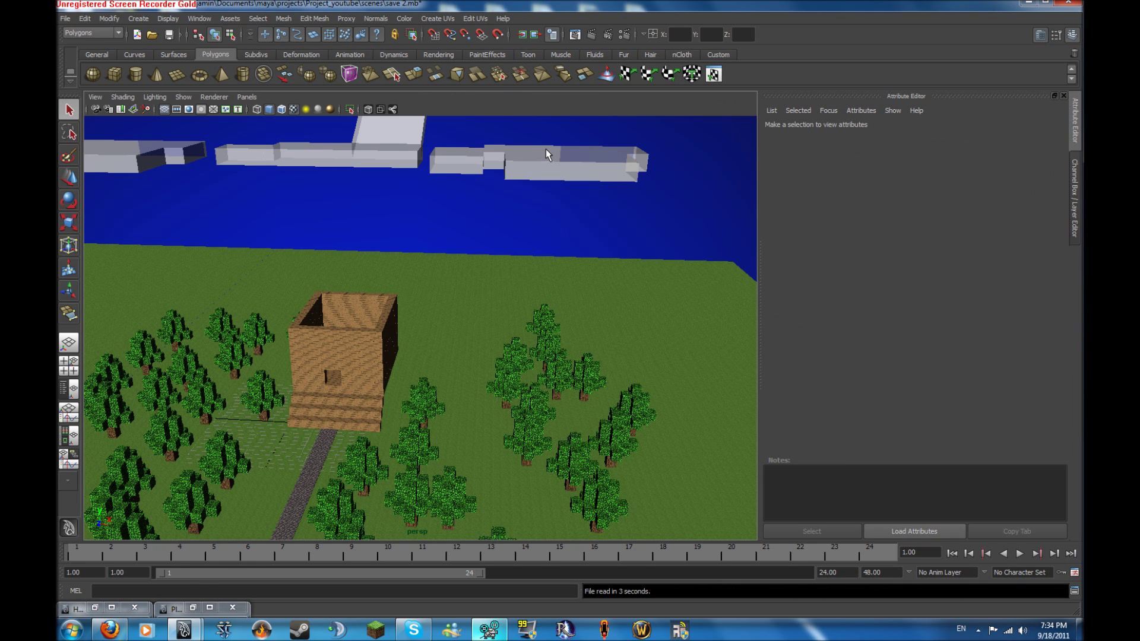
{"action": "mouse_move", "coordinate": [546, 149]}
{"action": "left_mouse_down", "text": "alt"}
{"action": "mouse_move", "coordinate": [454, 158]}
{"action": "mouse_move", "coordinate": [435, 175]}
{"action": "left_mouse_up", "text": "alt"}
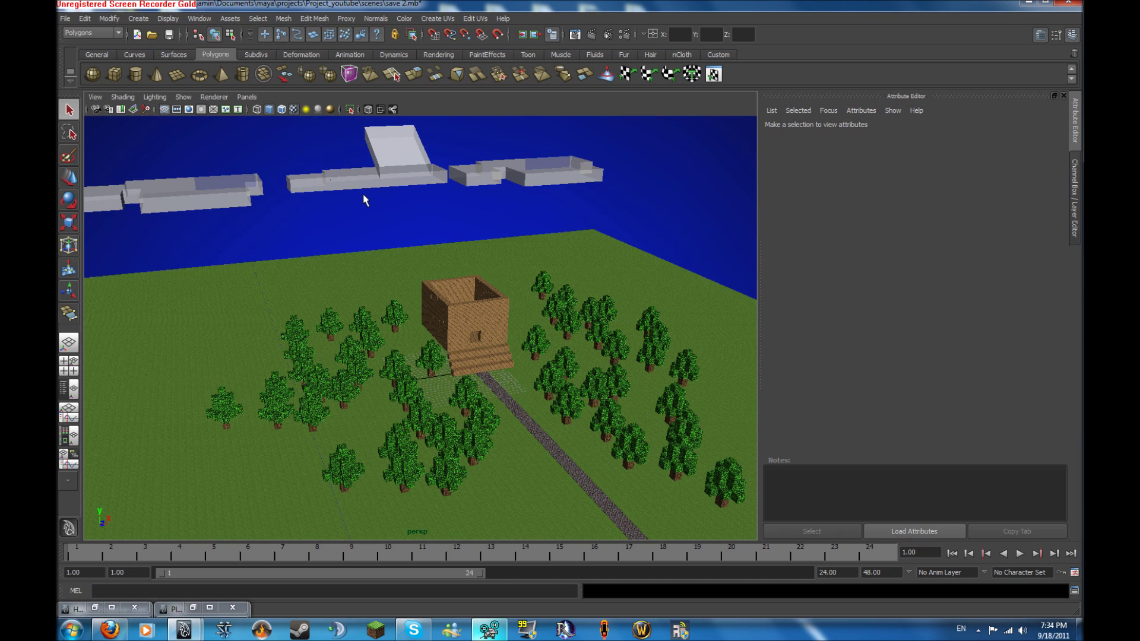
Maximize a single viewport and look through camera1 down the path to the house.
{"action": "key", "text": "space"}
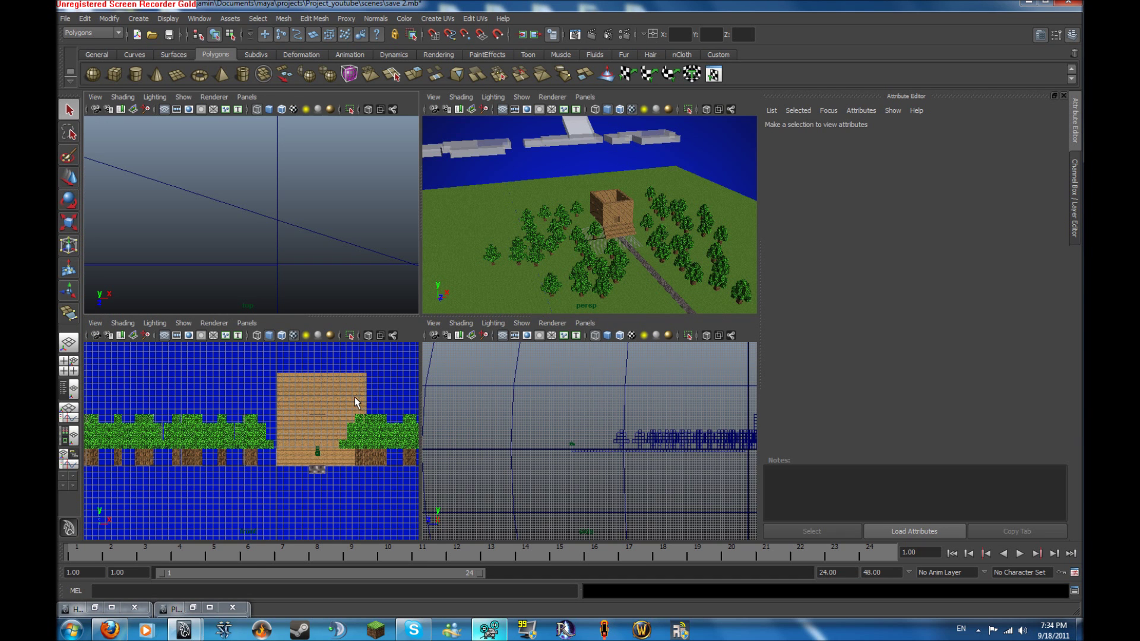
{"action": "key", "text": "space"}
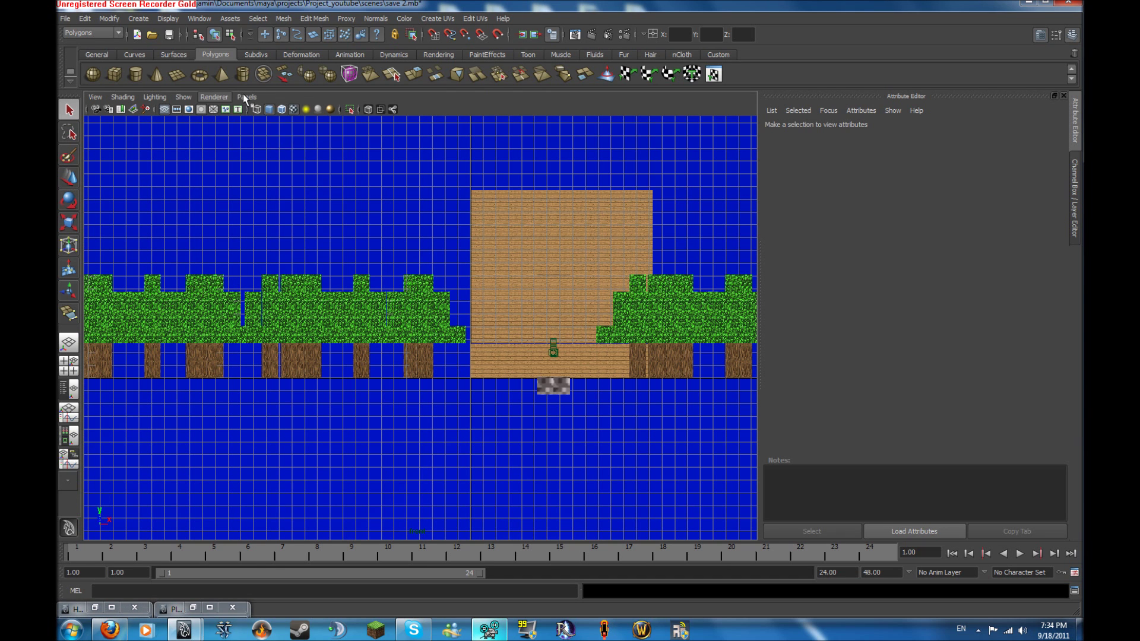
{"action": "left_click", "coordinate": [246, 96]}
{"action": "left_click", "coordinate": [382, 110]}
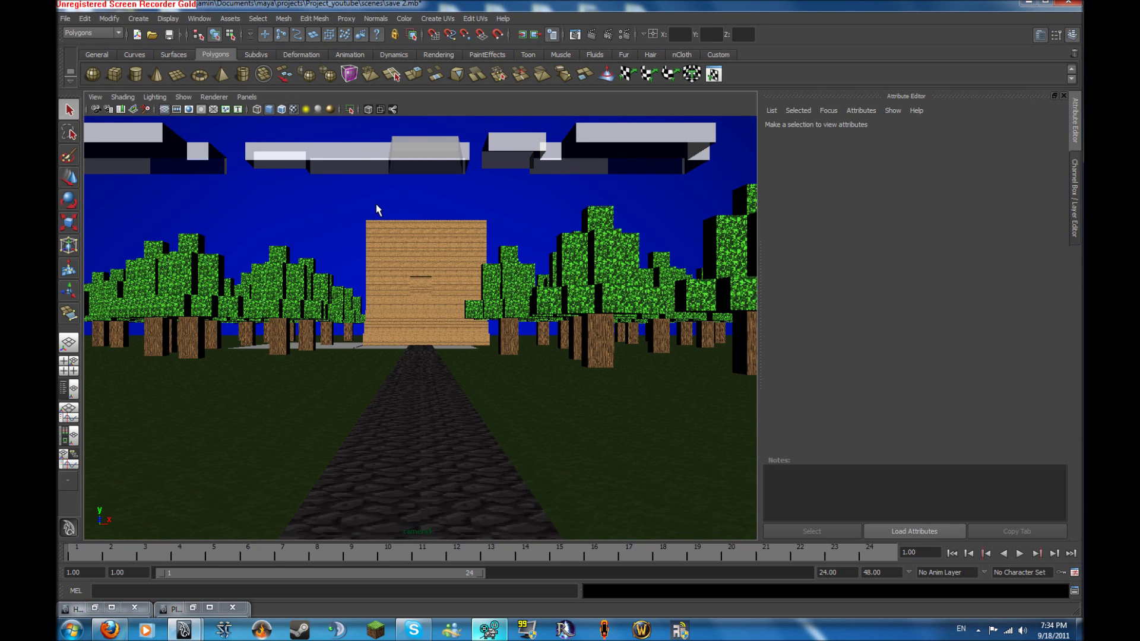
{"action": "left_click", "coordinate": [488, 629]}
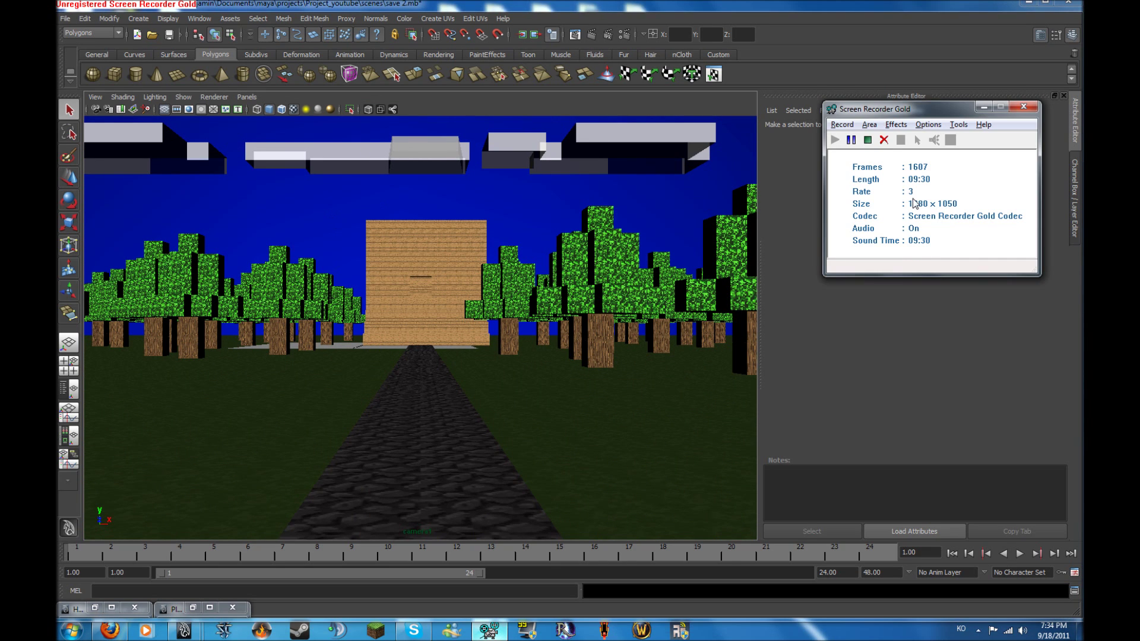